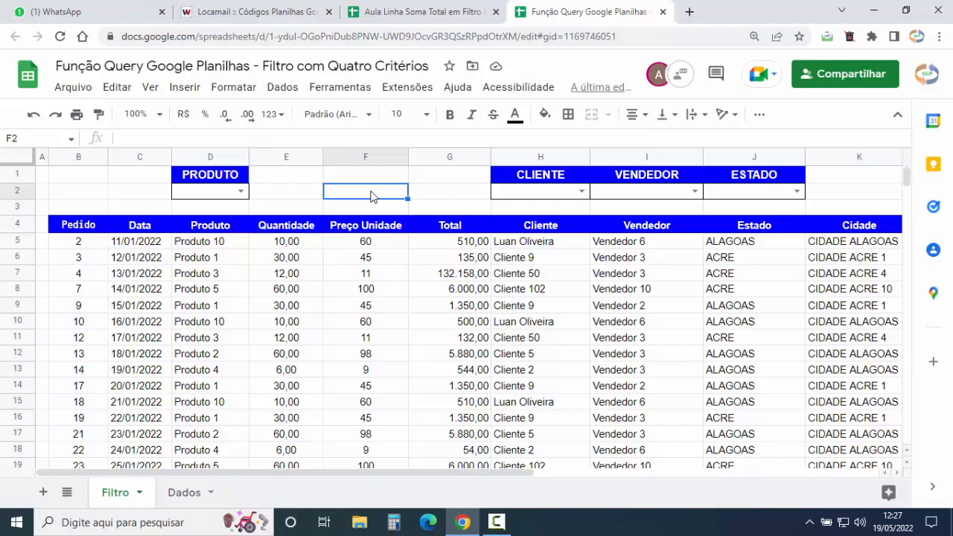
Filter the orders by the product Produto 9 and select the TOTAL row under the results.
left_click(241, 193)
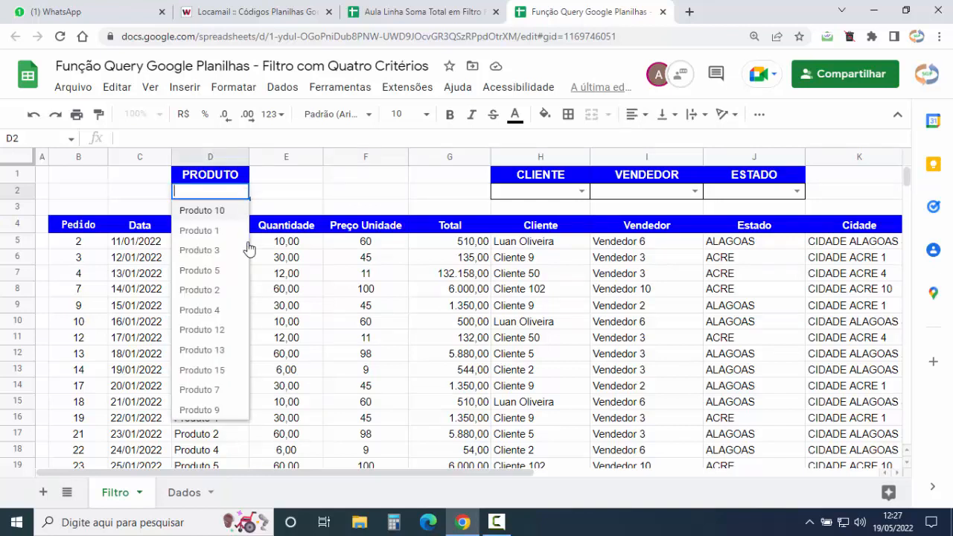
left_click(218, 416)
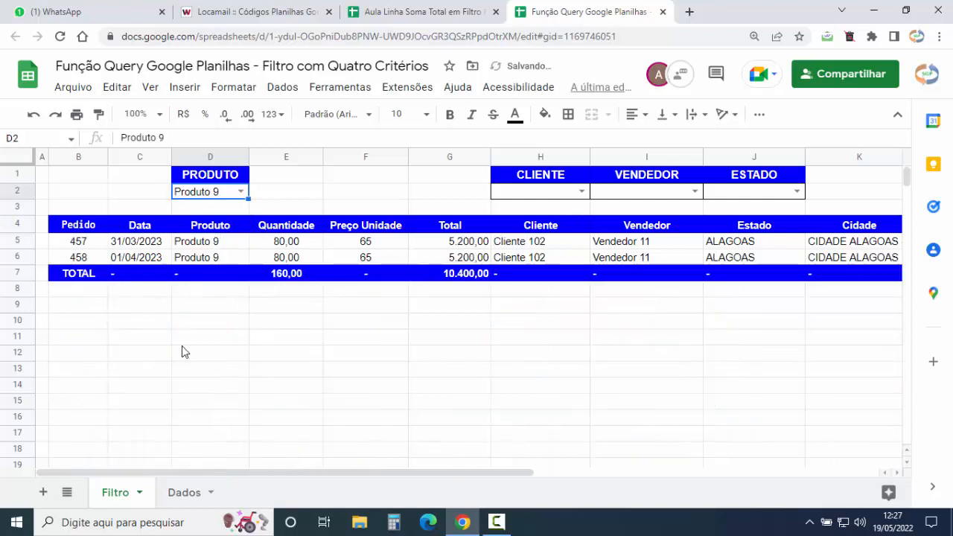
left_click(15, 274)
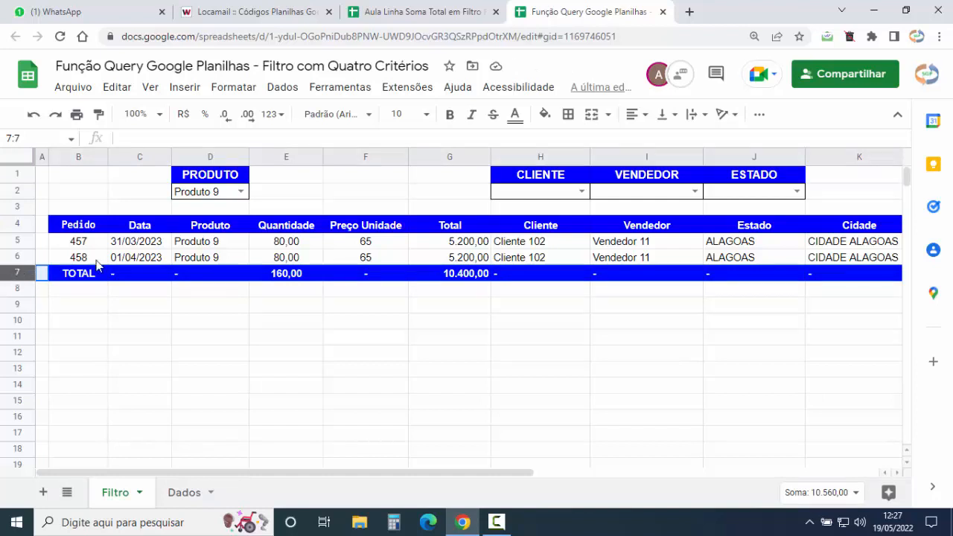
Clear the product filter in D2.
left_click(206, 196)
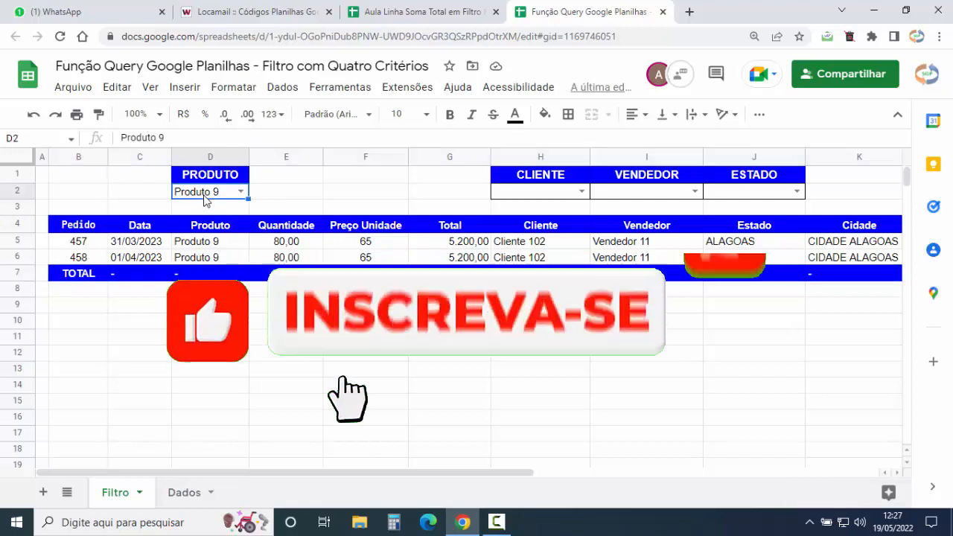
key("Delete")
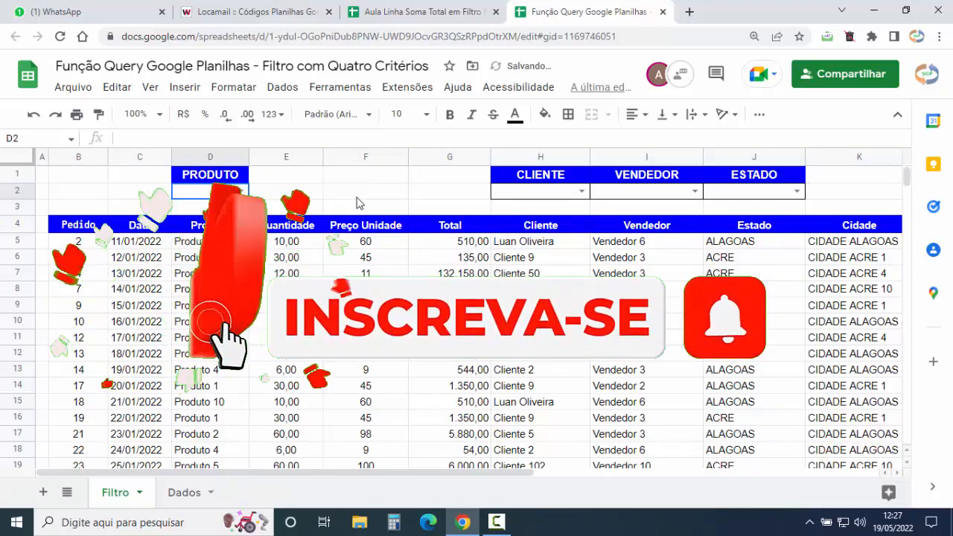
left_click(357, 195)
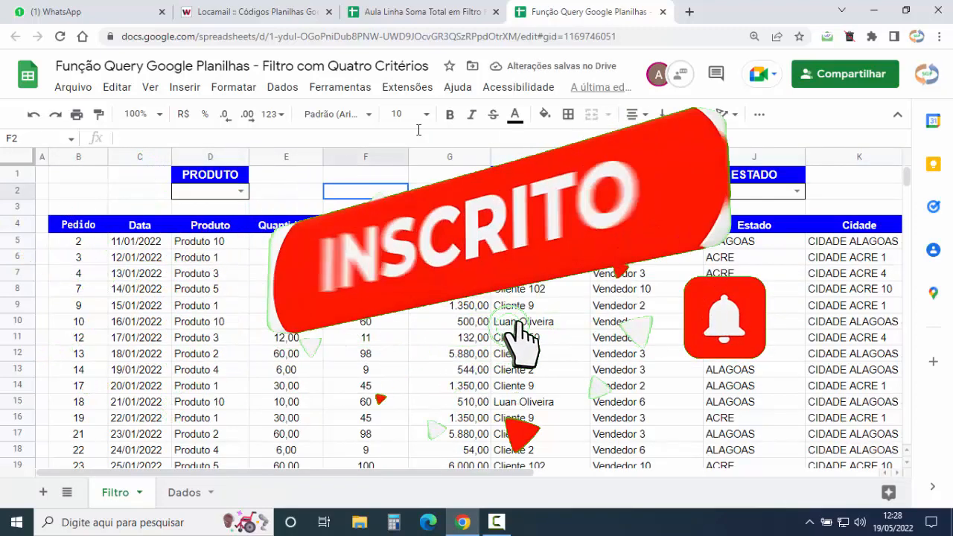
Switch to the spreadsheet Aula Linha Soma Total em Filtro Função Query Google Planilhas and examine its header row and the QTD and Total columns.
left_click(415, 12)
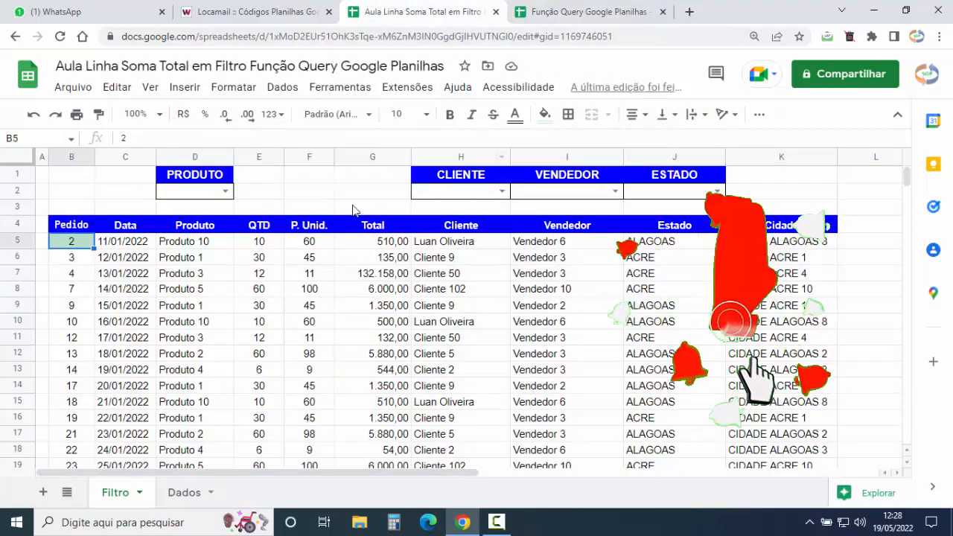
left_click(313, 195)
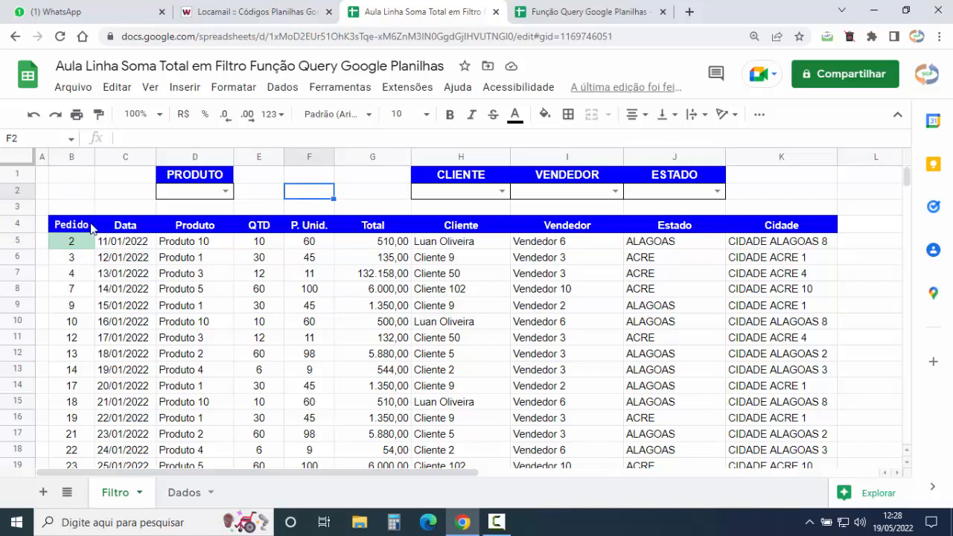
left_click_drag(90, 227, 195, 227)
left_click_drag(461, 230, 802, 225)
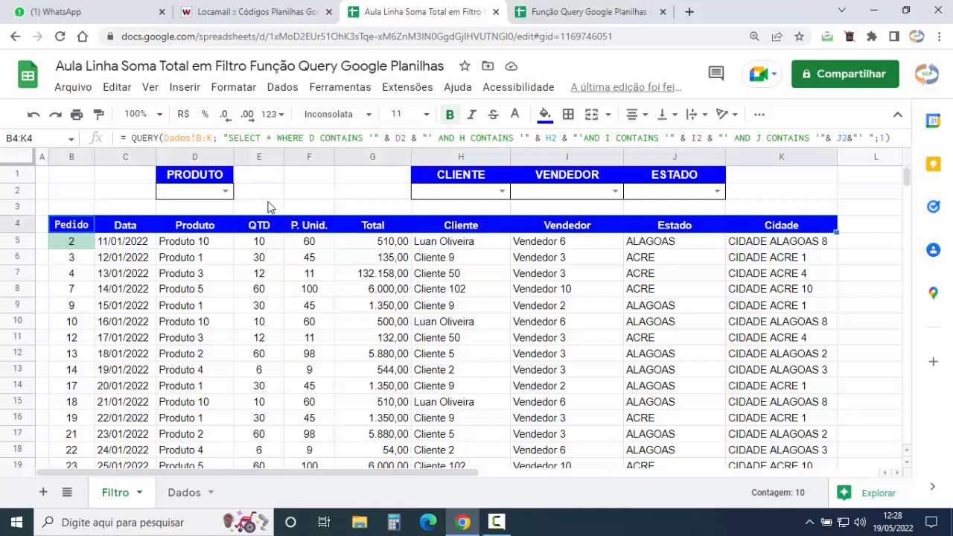
left_click(258, 157)
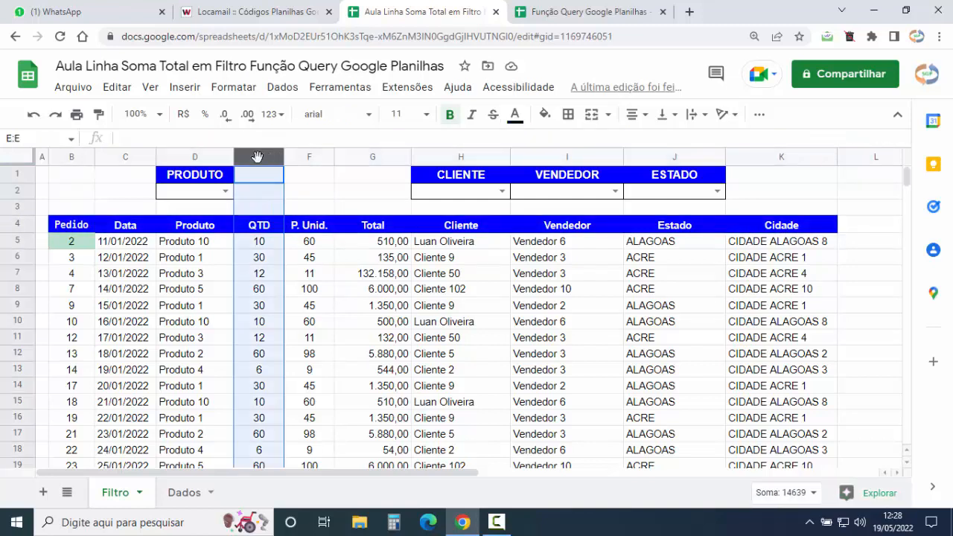
left_click(368, 157)
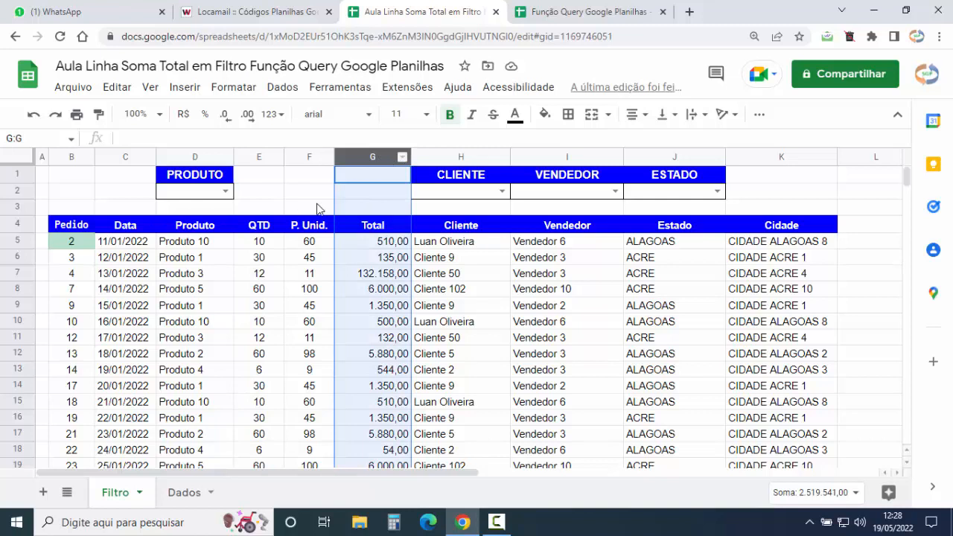
left_click_drag(79, 225, 772, 232)
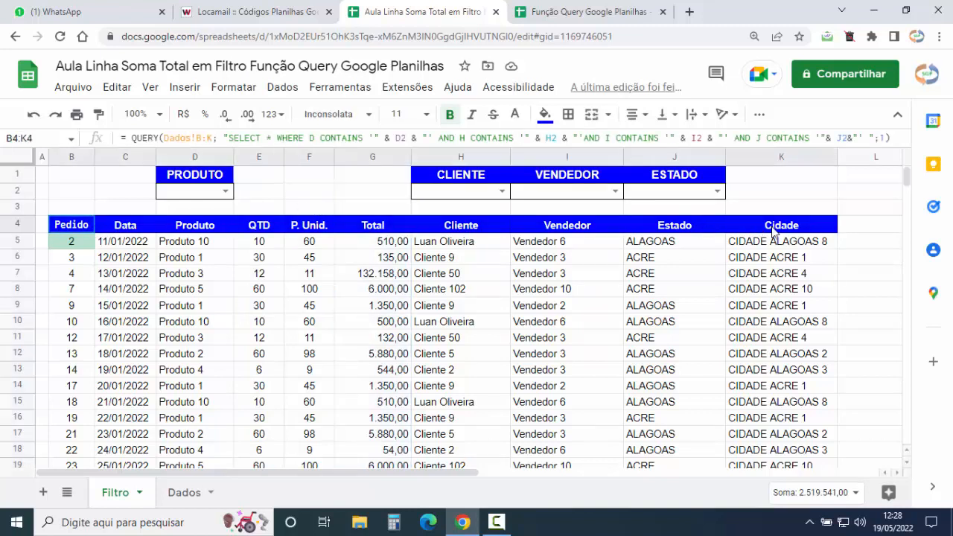
left_click(312, 197)
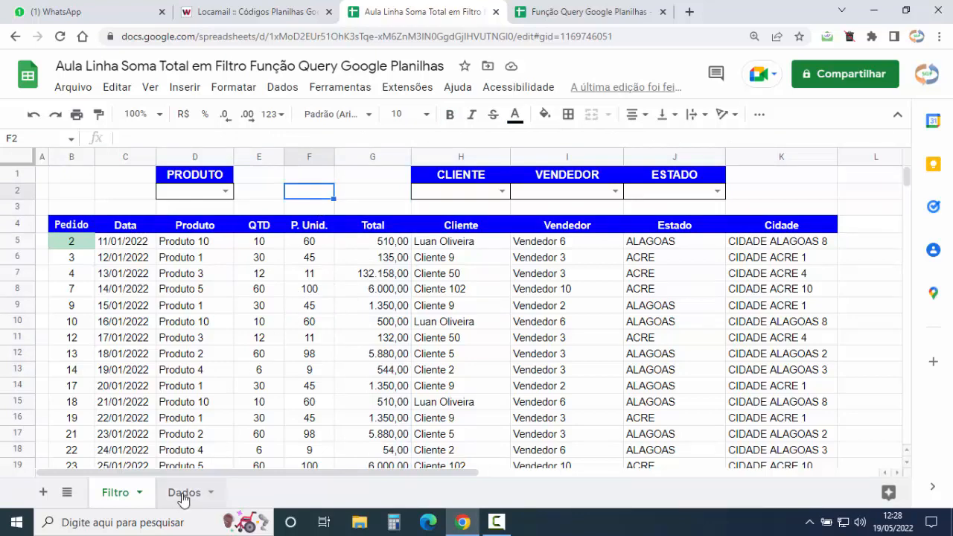
Copy the header row B1:K1, from Pedido to Cidade, on the Dados sheet.
left_click(183, 493)
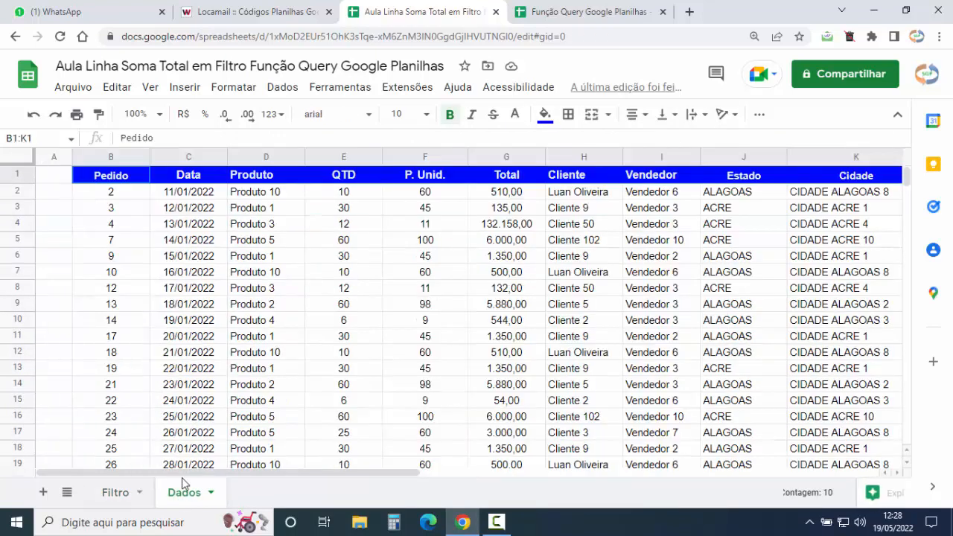
left_click(128, 177)
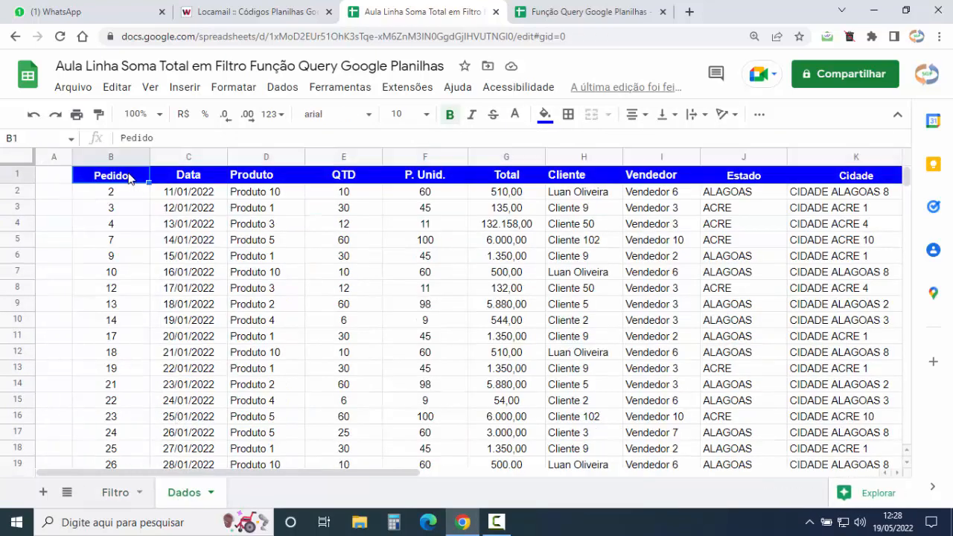
key("ctrl+shift+Right")
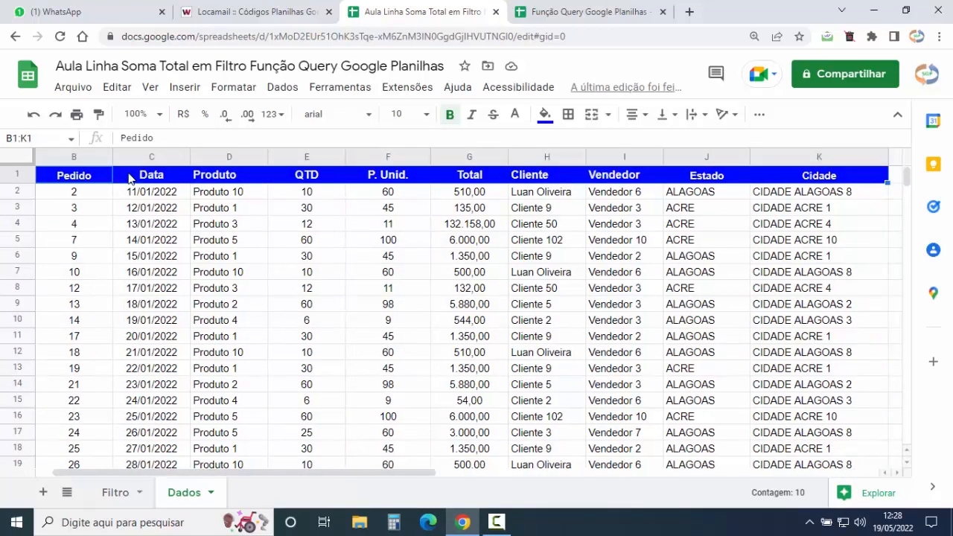
right_click(333, 180)
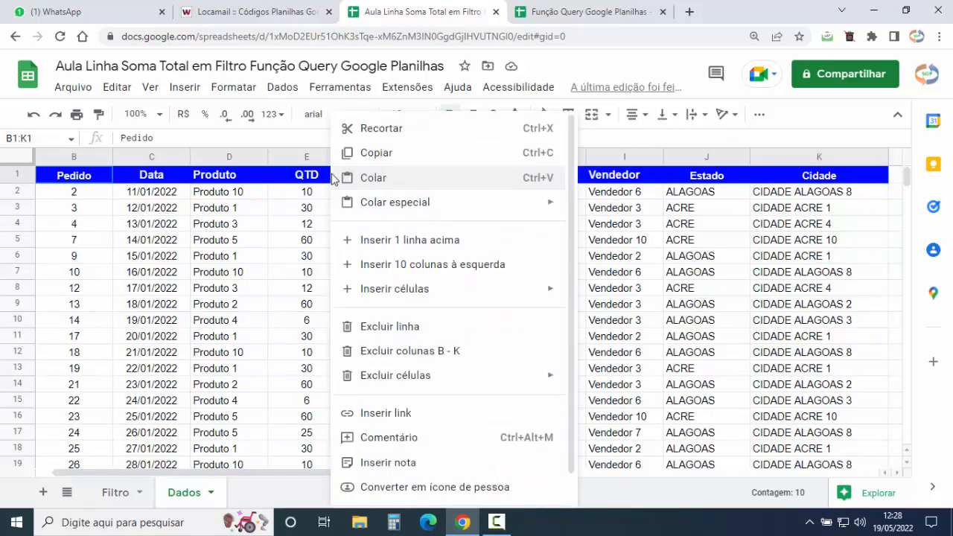
left_click(382, 164)
Paste the copied header row on the Filtro sheet starting at cell L1.
left_click(115, 495)
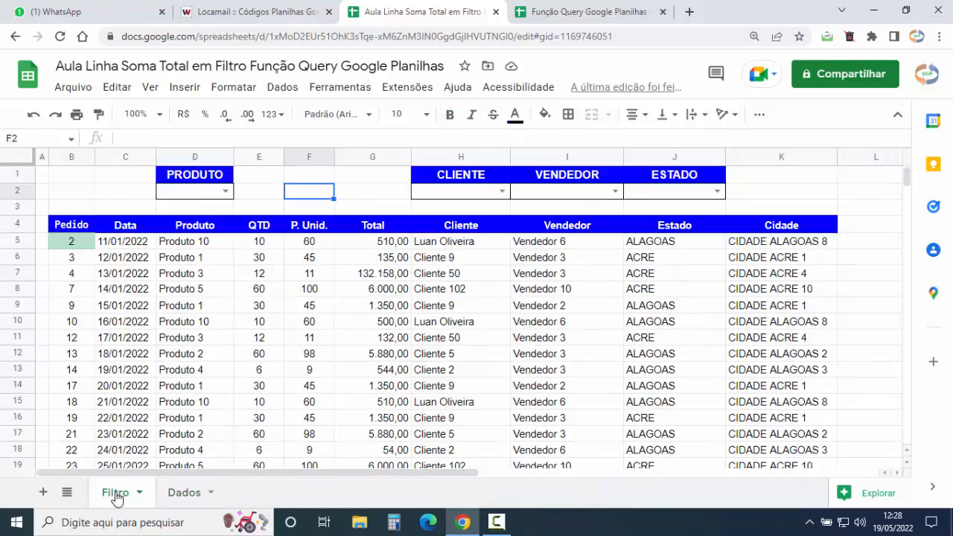
left_click_drag(397, 474, 520, 479)
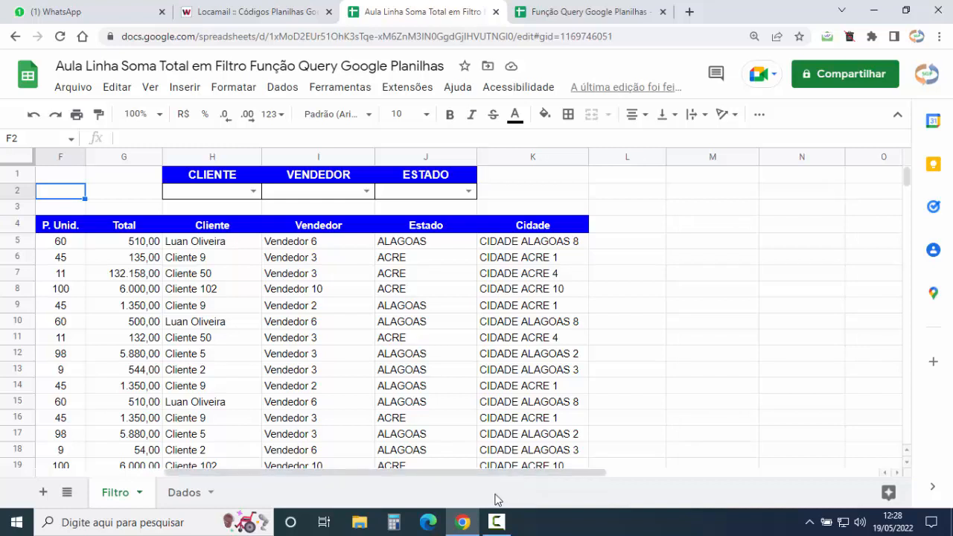
left_click(629, 177)
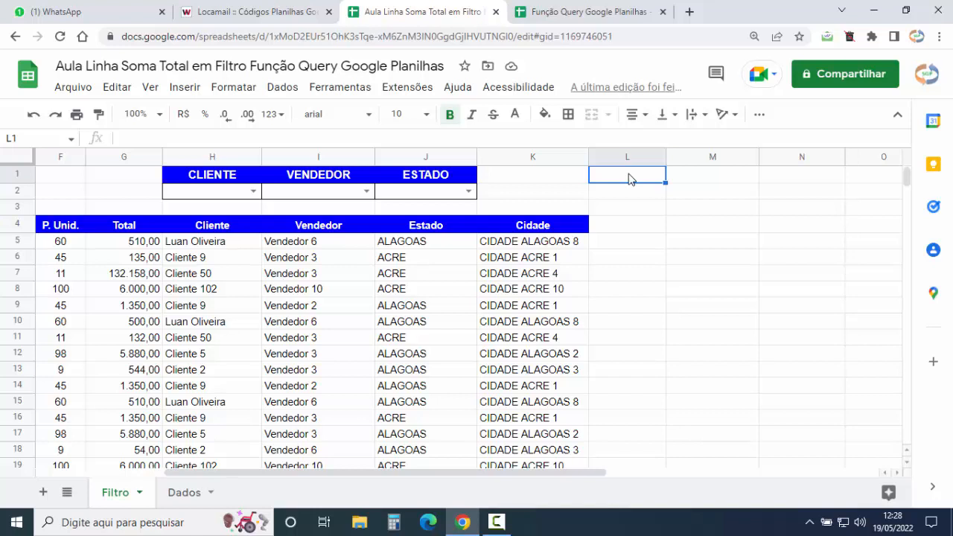
right_click(630, 179)
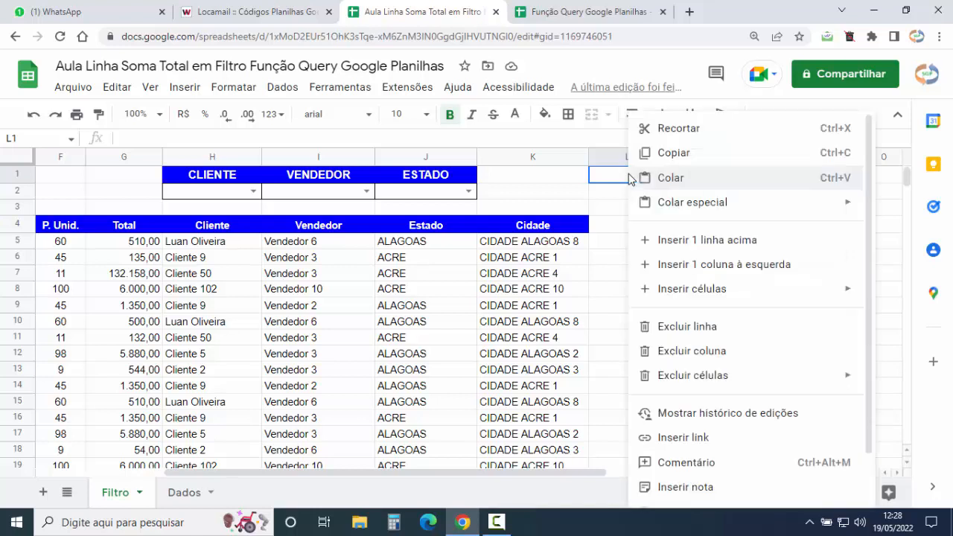
left_click(672, 178)
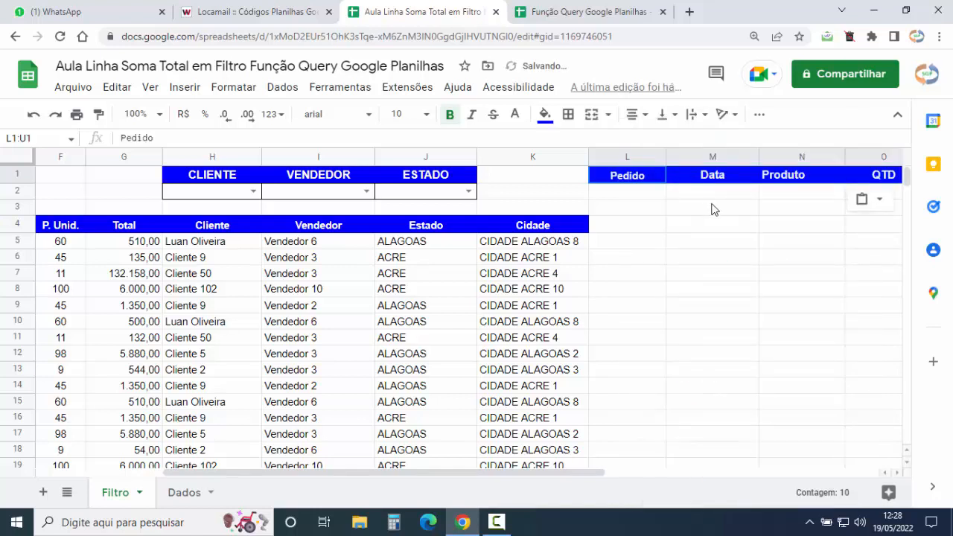
Replace the pasted headers with TOTAL in L1 and a hyphen in M1 and N1, and clear the QTD header in O1.
left_click(628, 179)
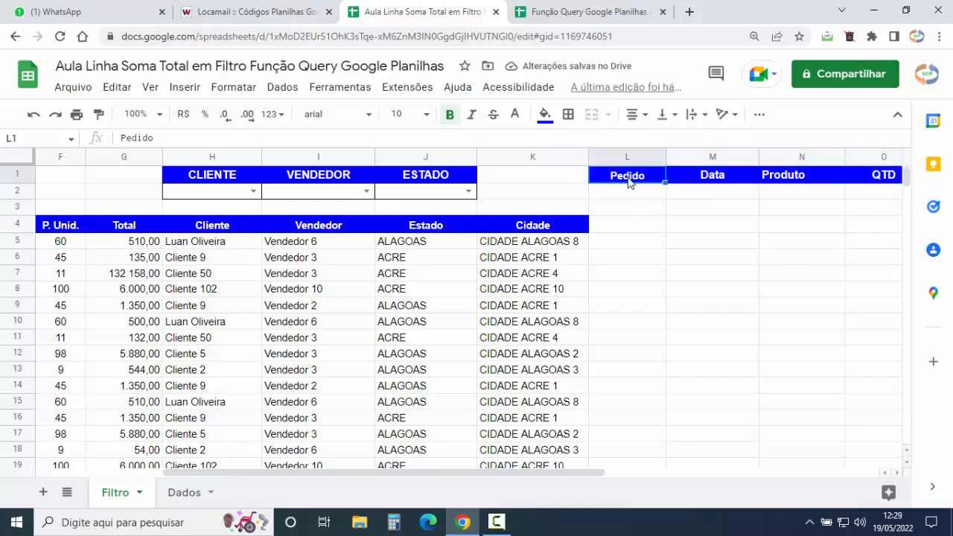
type("TOTAL")
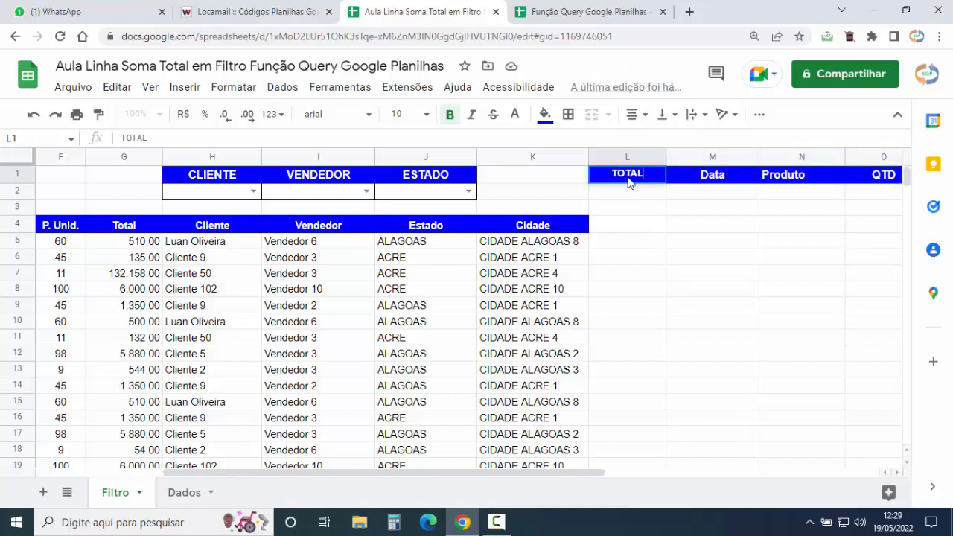
key("Tab")
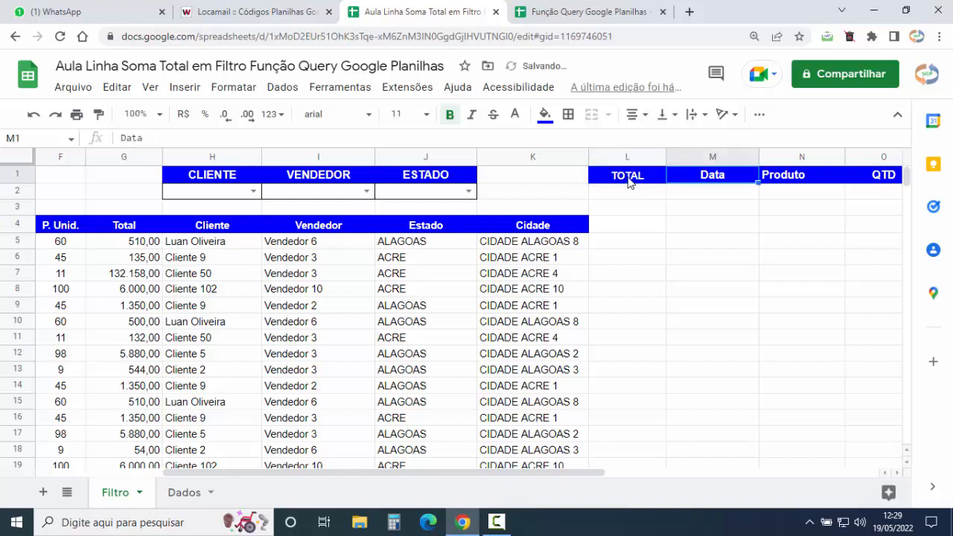
type("-")
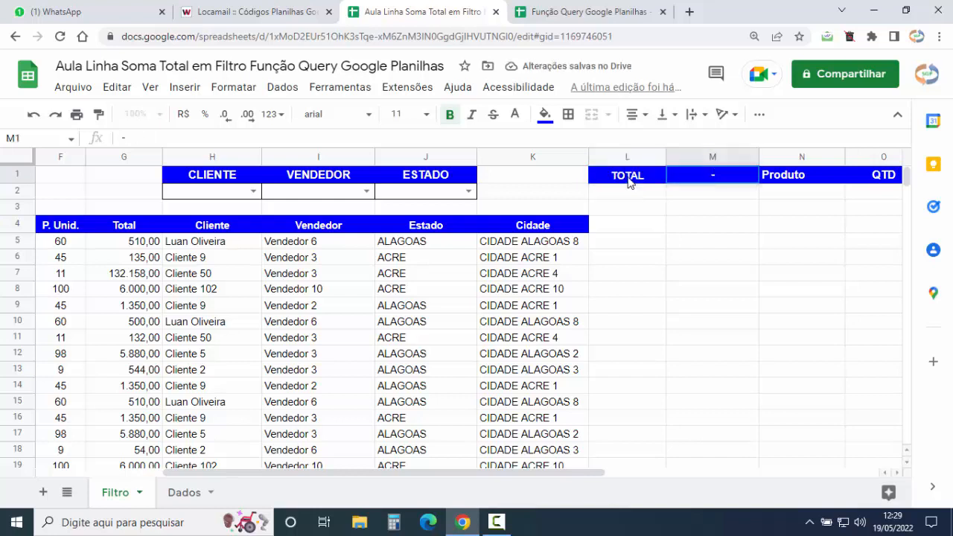
key("Tab")
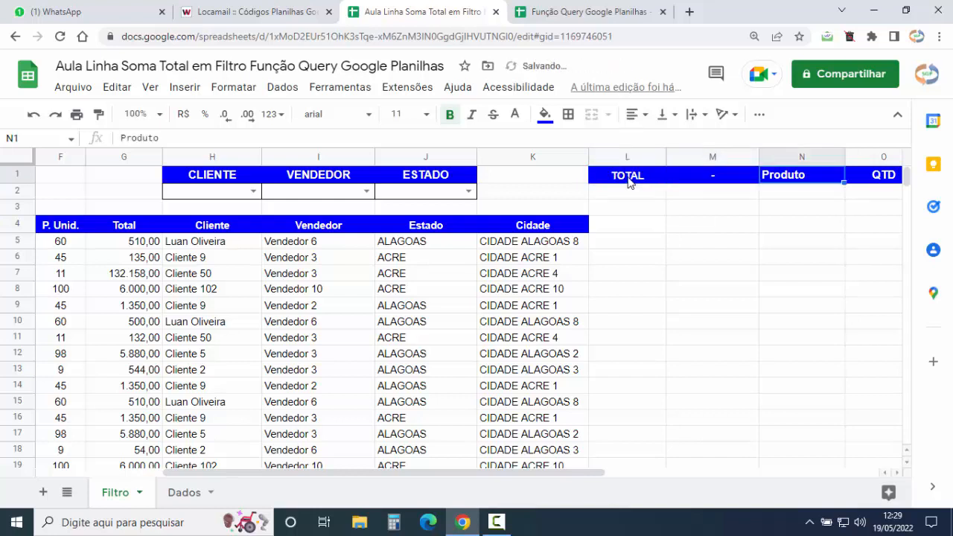
type("-")
key("Tab")
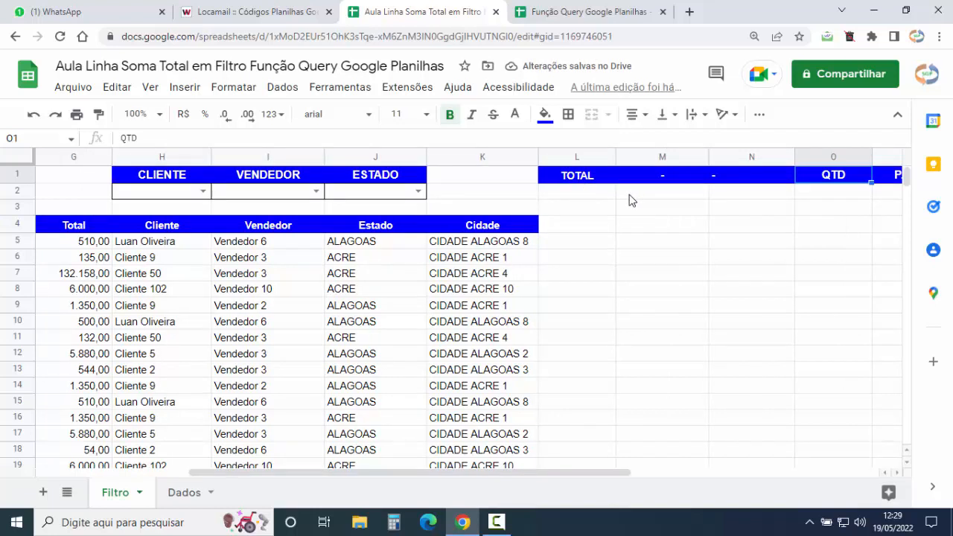
key("Delete")
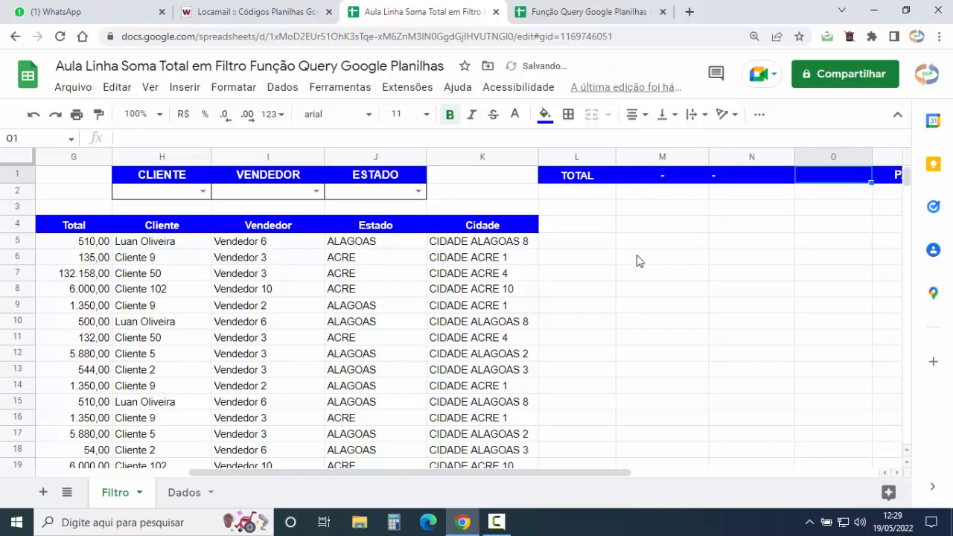
left_click(647, 232)
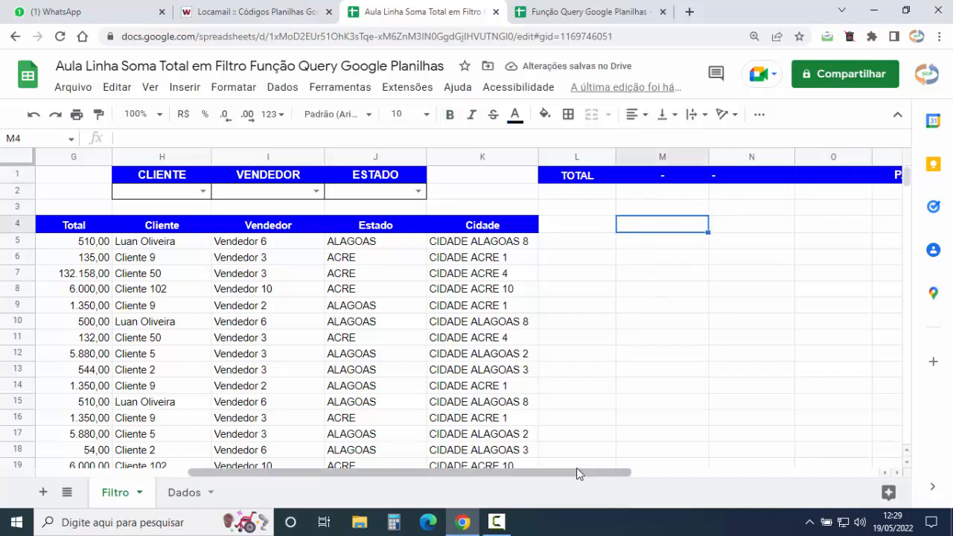
Select the QUERY formula in B4, make the formula bar taller and increase the browser zoom to read it.
left_click_drag(573, 472, 303, 479)
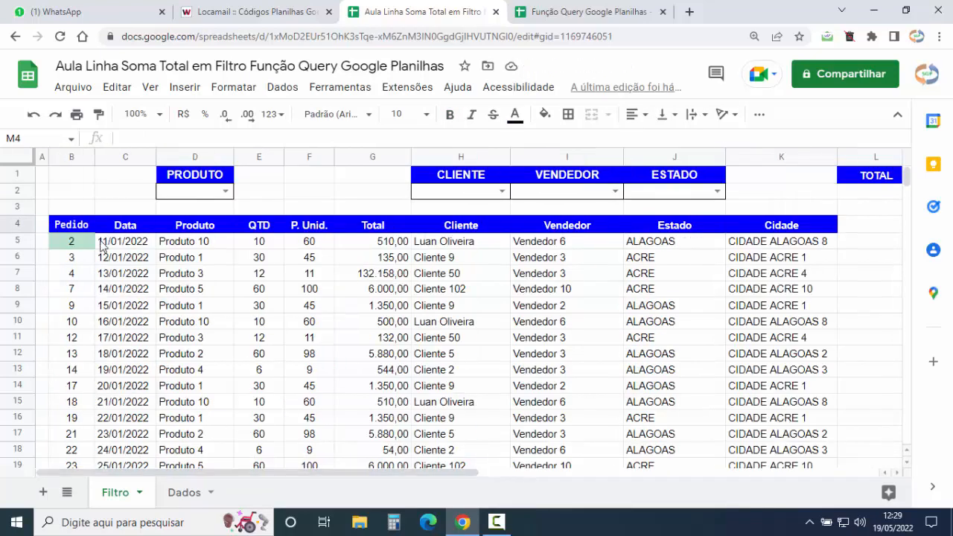
left_click(77, 227)
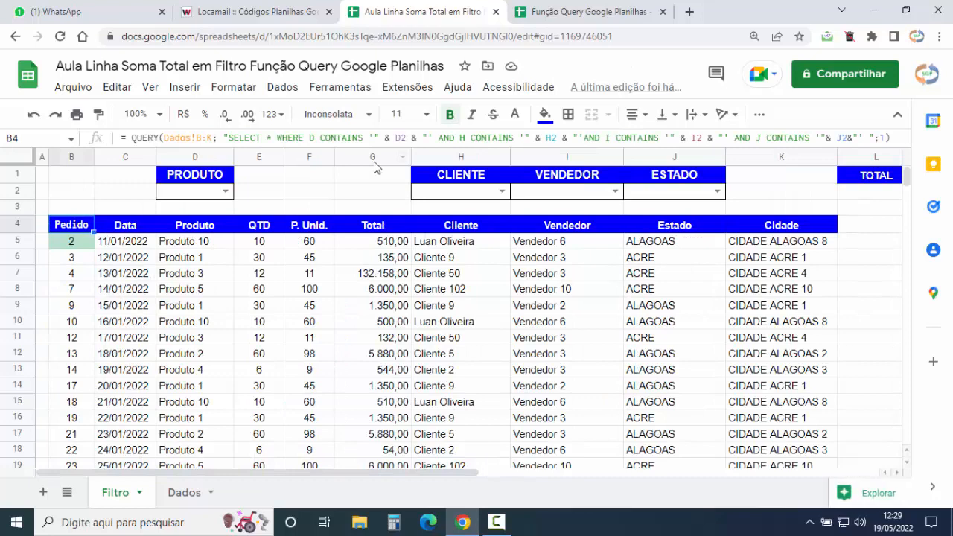
left_click_drag(373, 152, 375, 179)
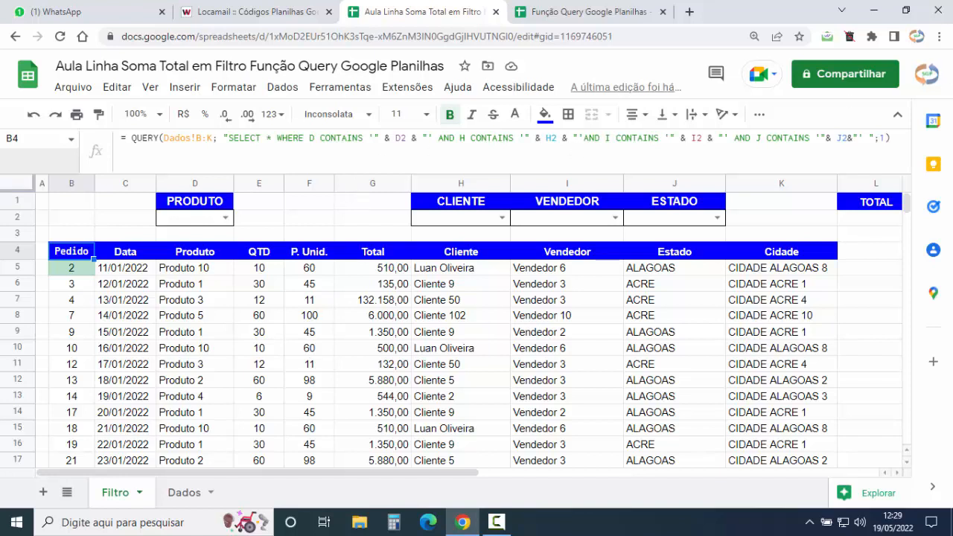
left_click(940, 37)
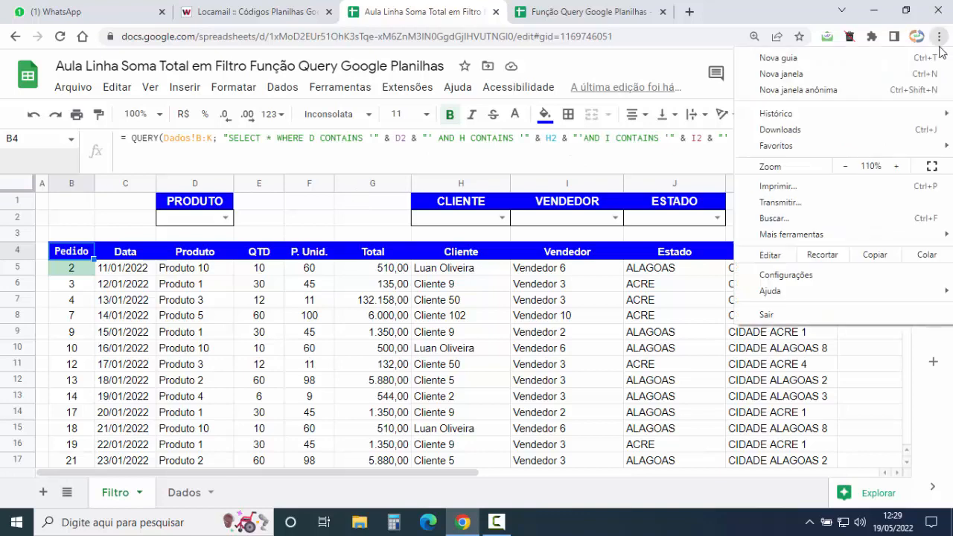
left_click(897, 170)
left_click(940, 42)
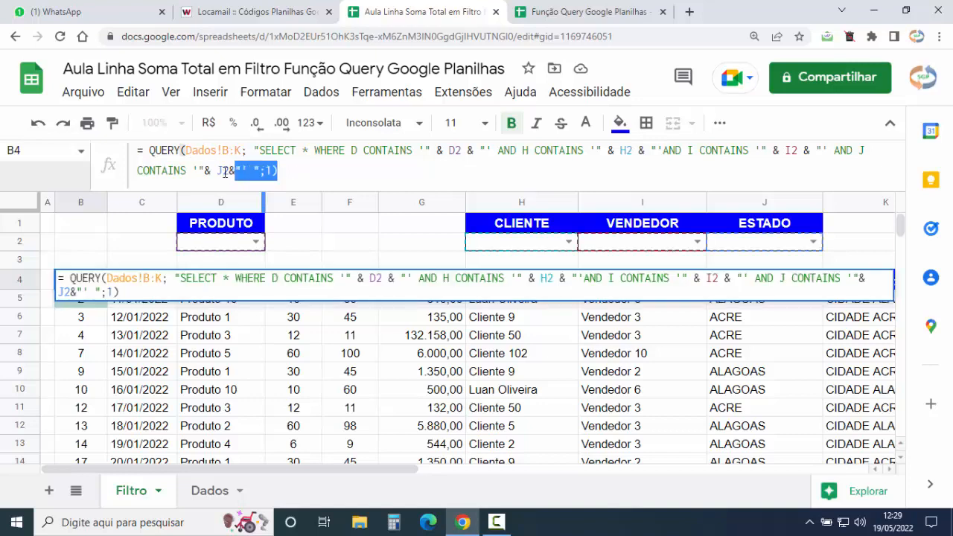
Copy the entire QUERY formula from B4 and paste it into O1 on the Filtro sheet.
key("ctrl+a")
key("ctrl+c")
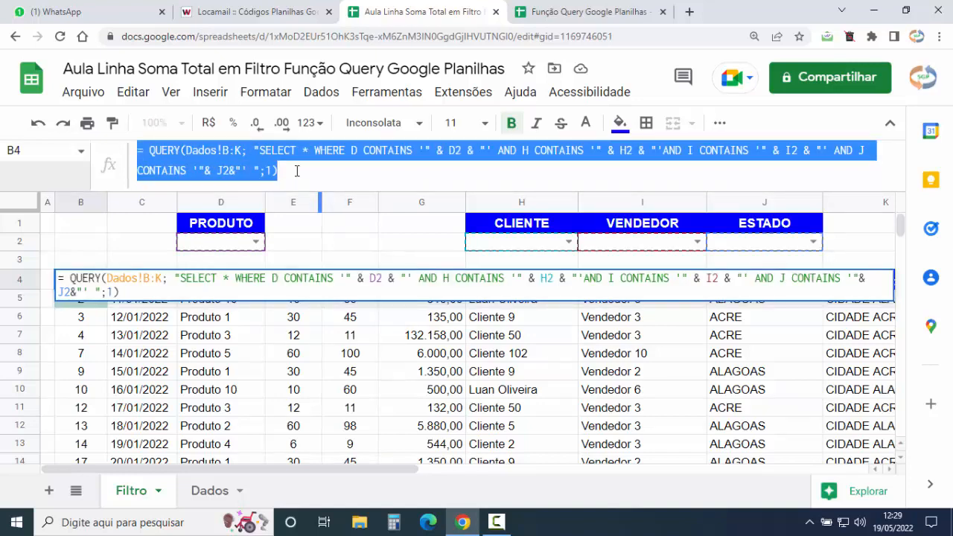
key("Tab")
key("Tab")
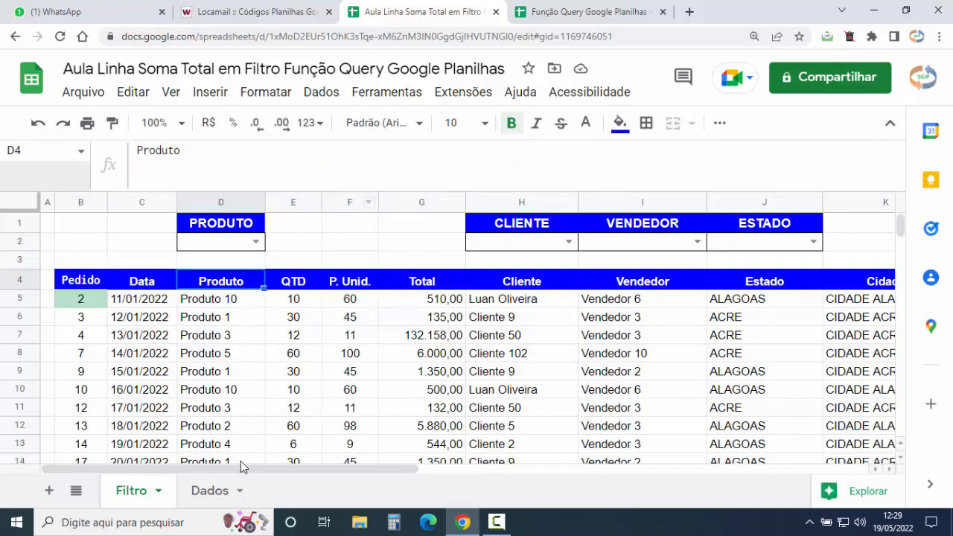
left_click_drag(235, 470, 491, 471)
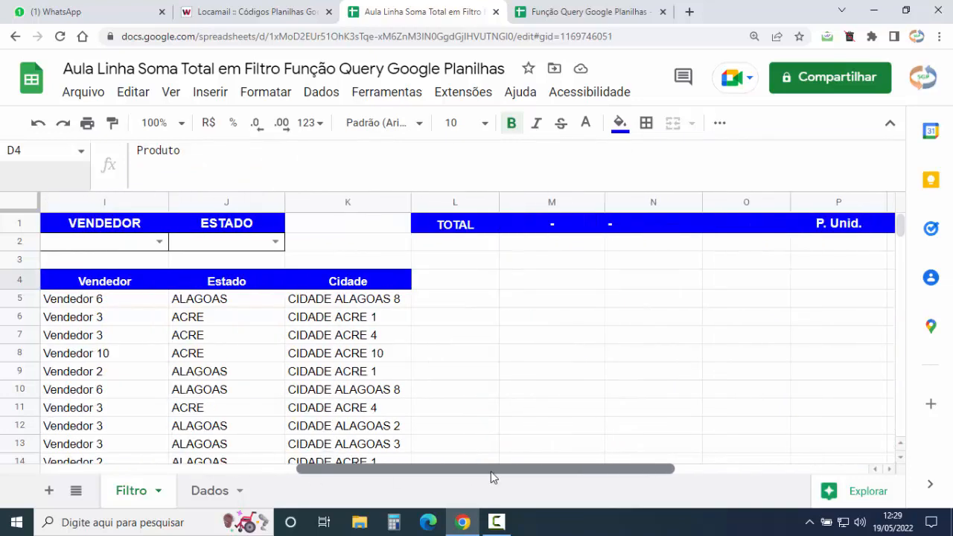
left_click(748, 227)
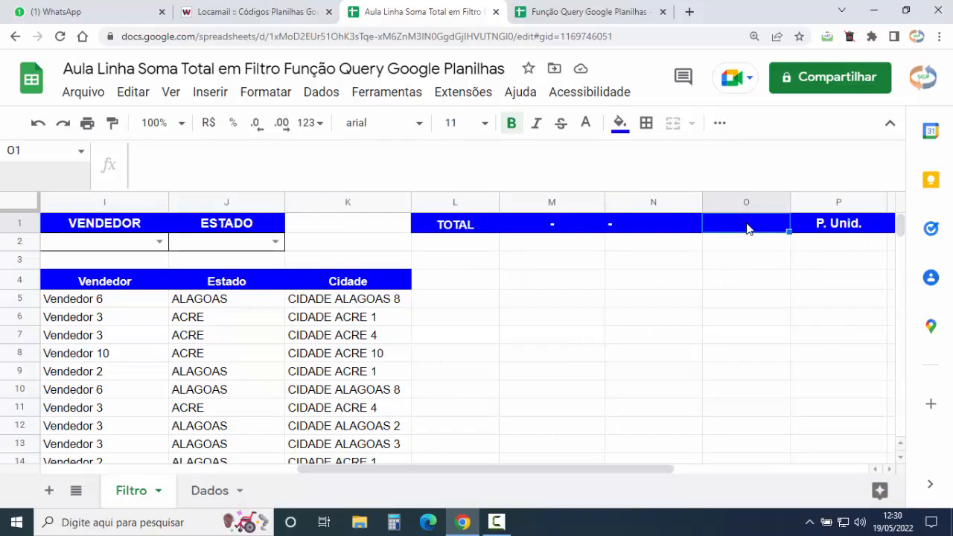
right_click(746, 228)
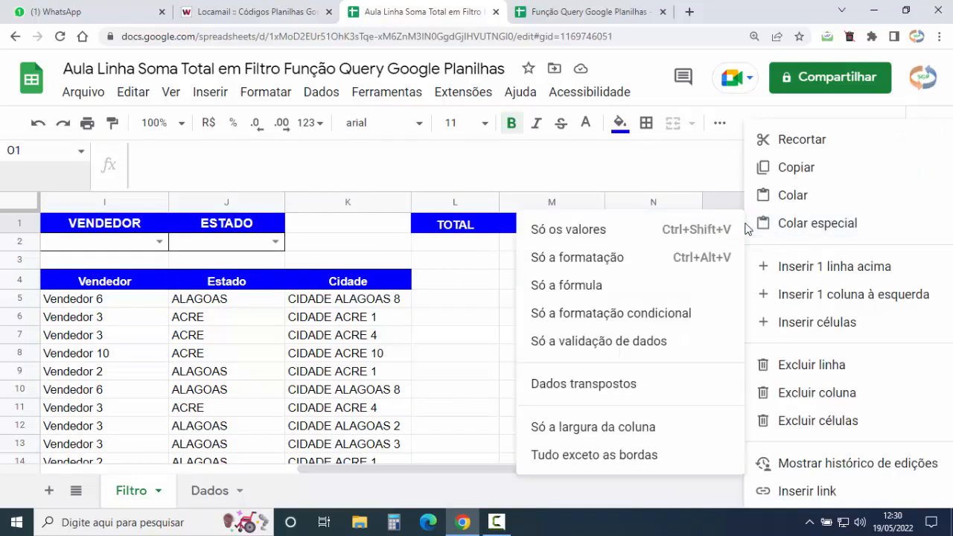
left_click(792, 195)
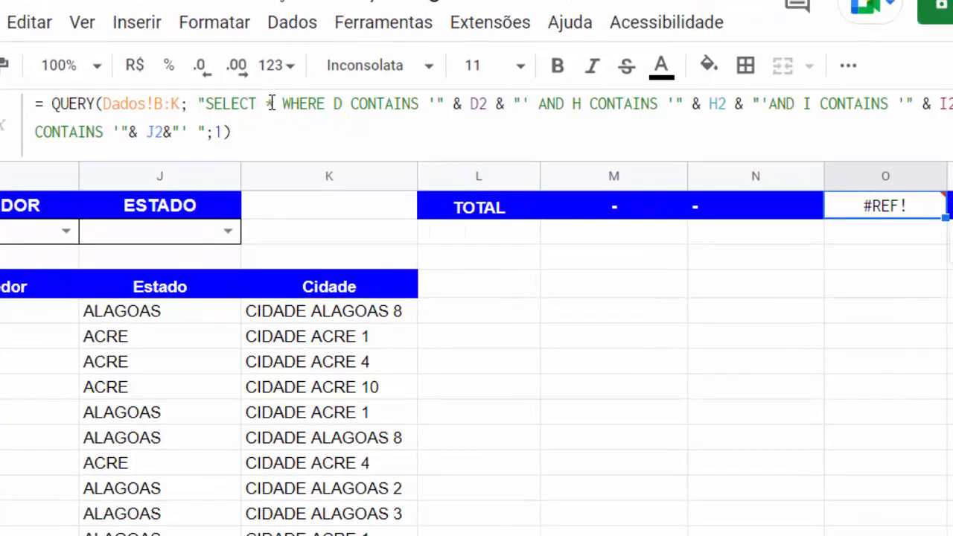
Replace the asterisk in O1's SELECT clause with D, SUM(), checking the Produto column's letter on the Dados sheet.
left_click(308, 150)
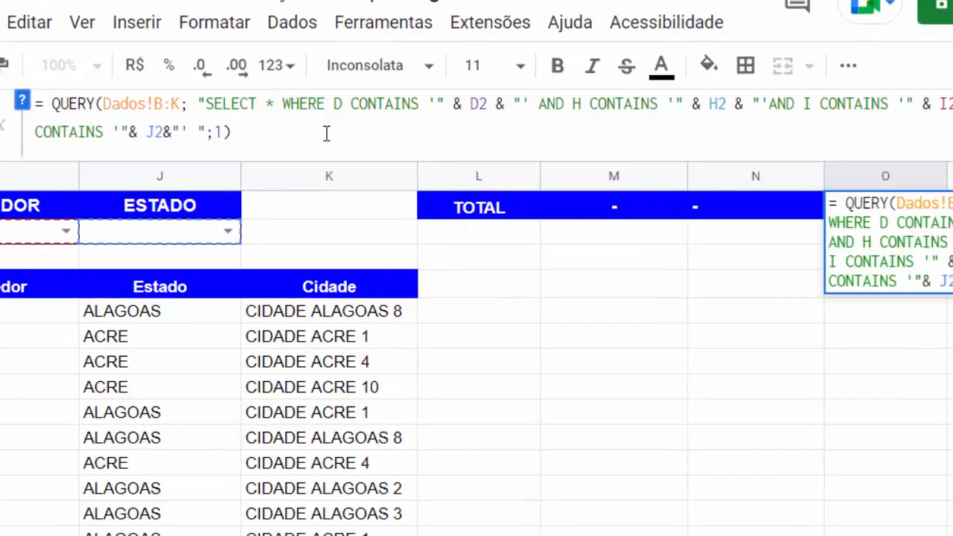
key("BackSpace")
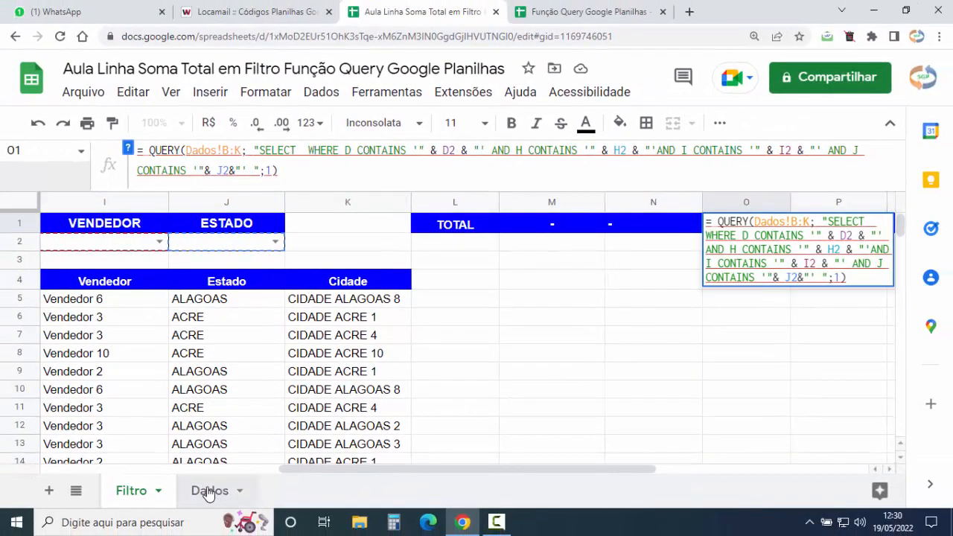
left_click(207, 492)
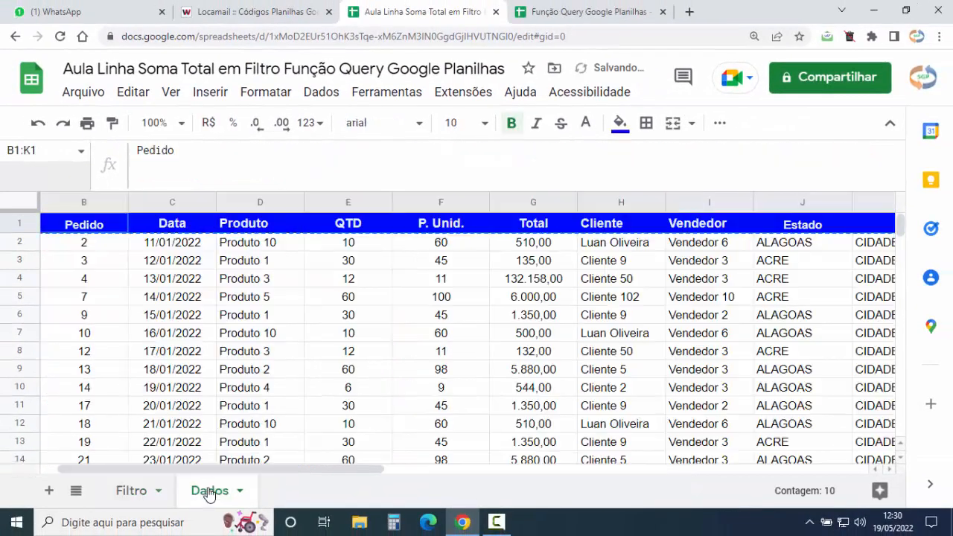
left_click(252, 201)
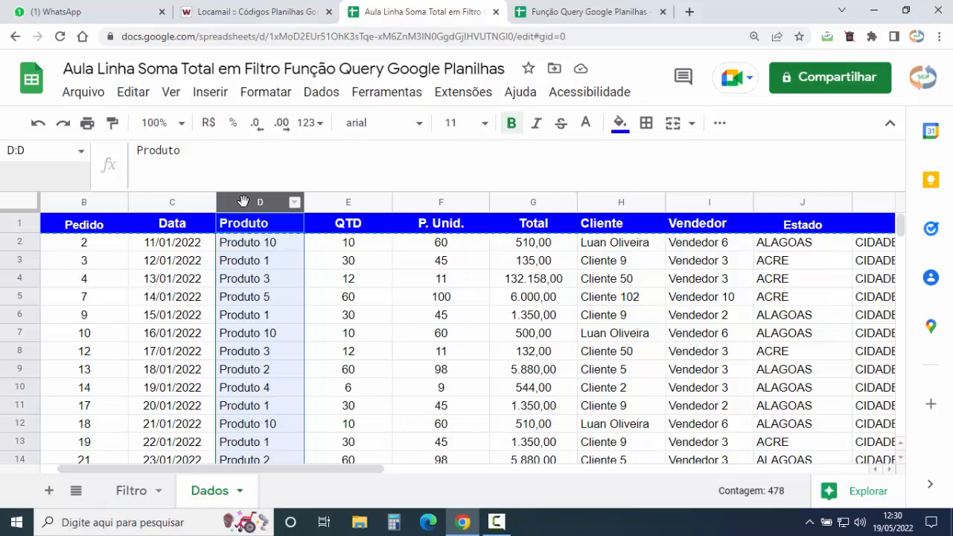
left_click(134, 495)
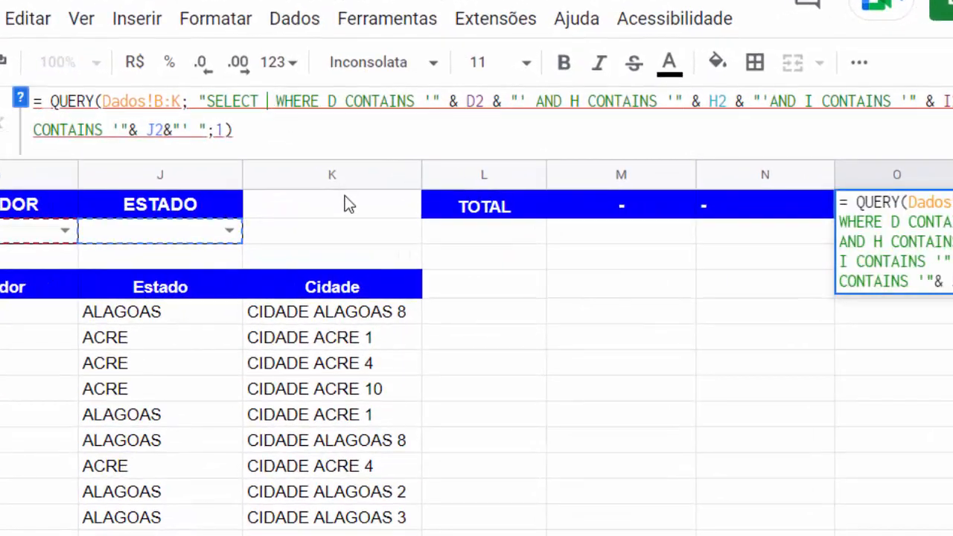
type("D")
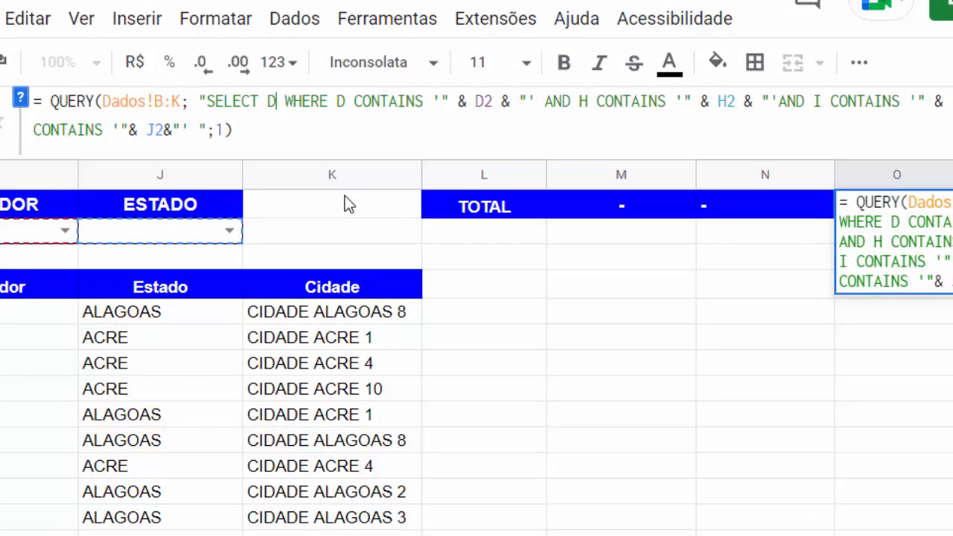
type(", SU")
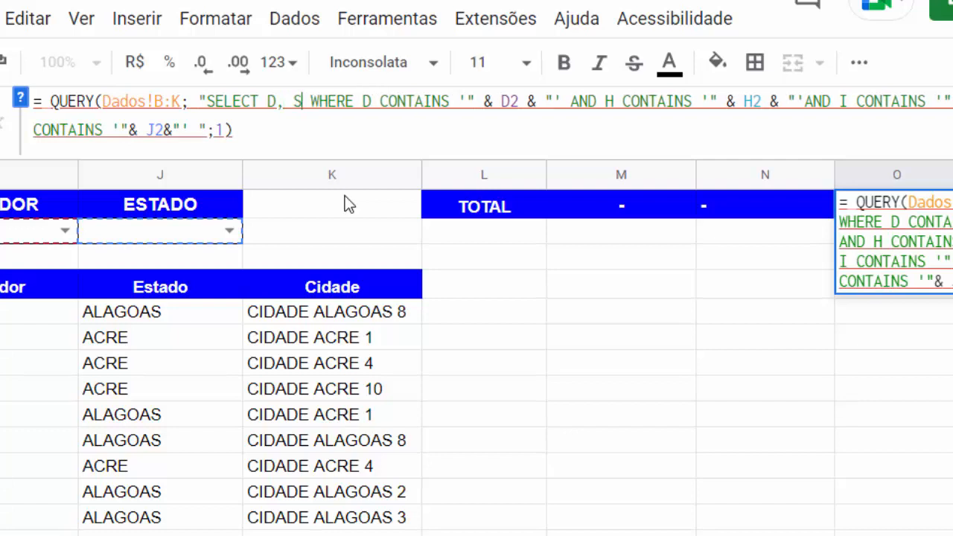
type("M")
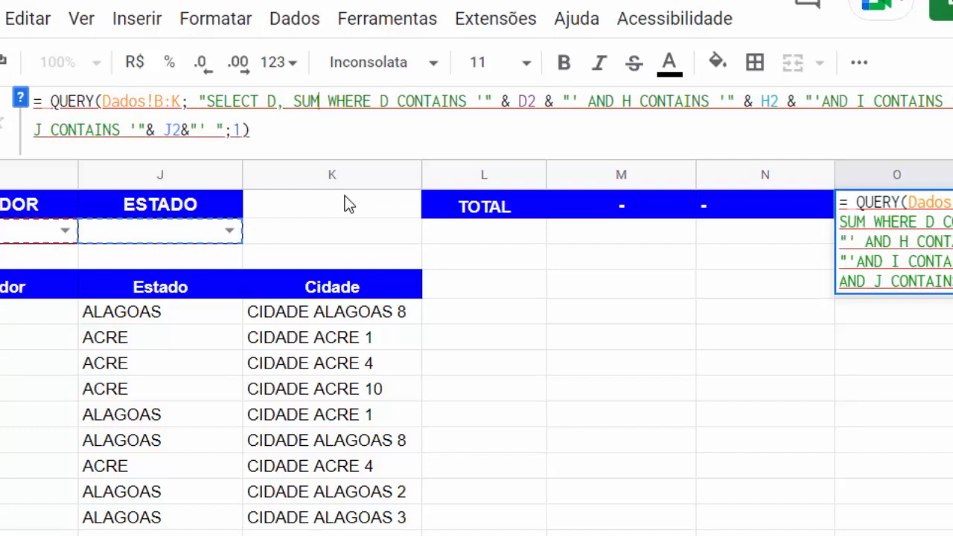
type("()")
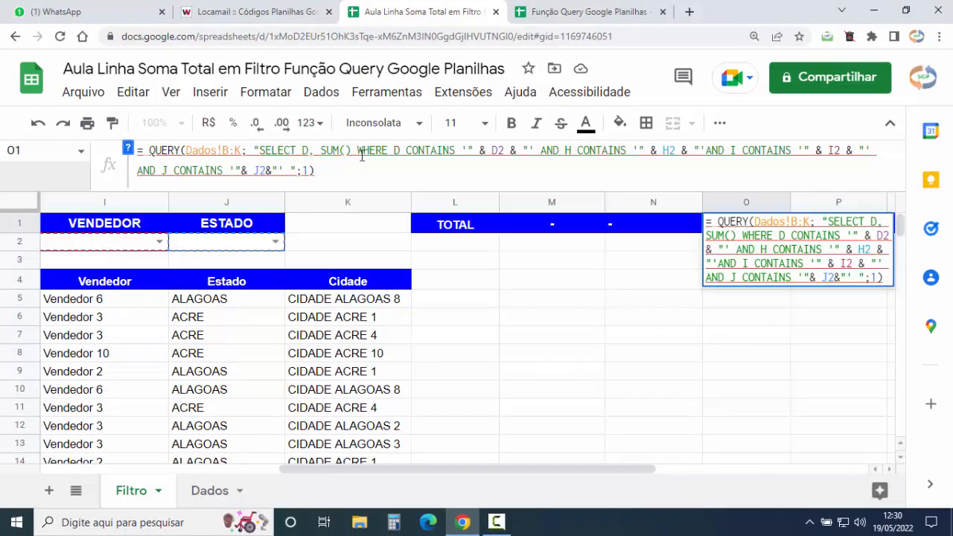
Look up the QTD column's letter on the Dados sheet and enter E inside SUM() in O1's formula.
left_click(210, 491)
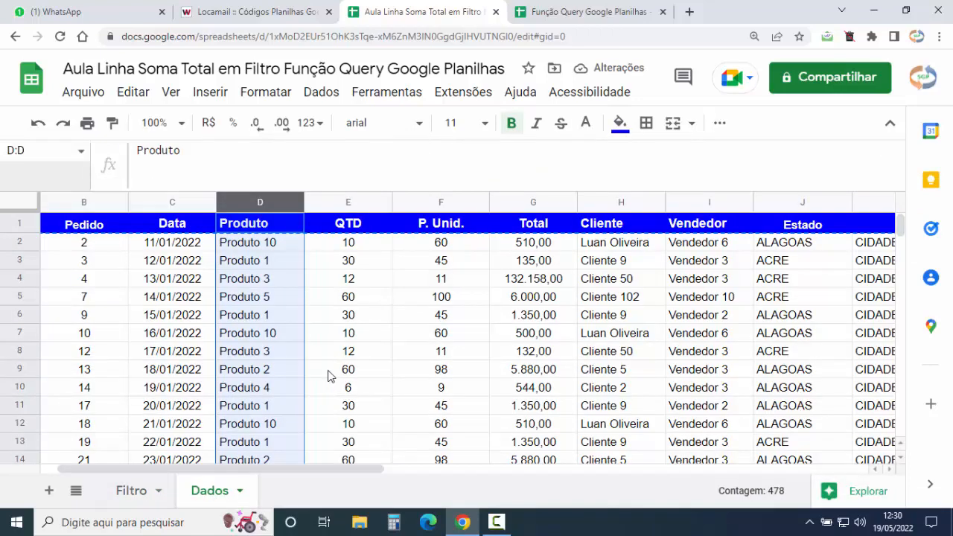
left_click(335, 203)
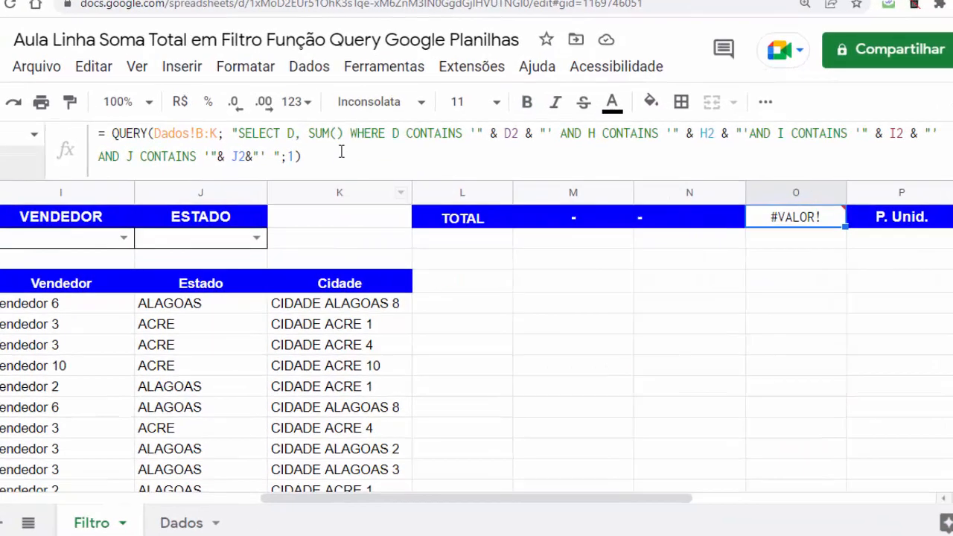
left_click(345, 150)
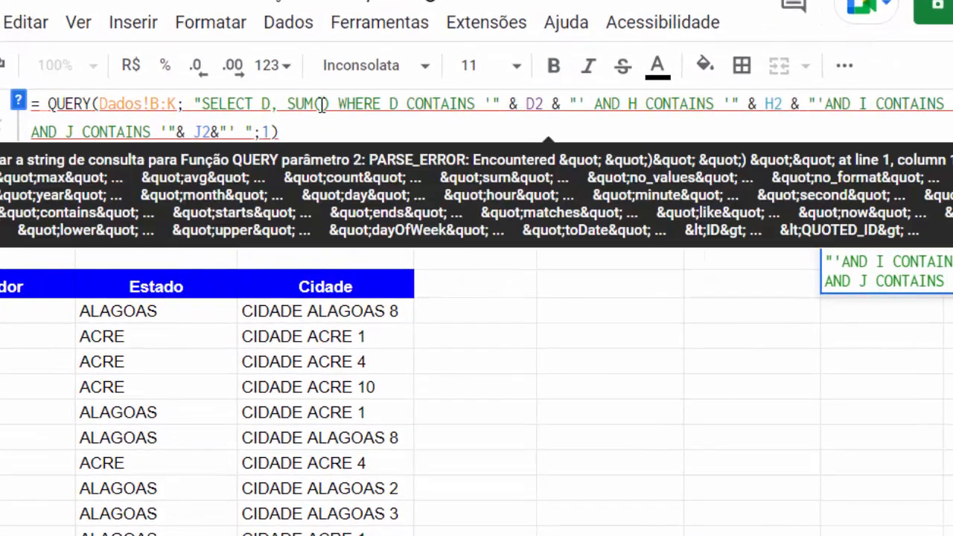
type("E")
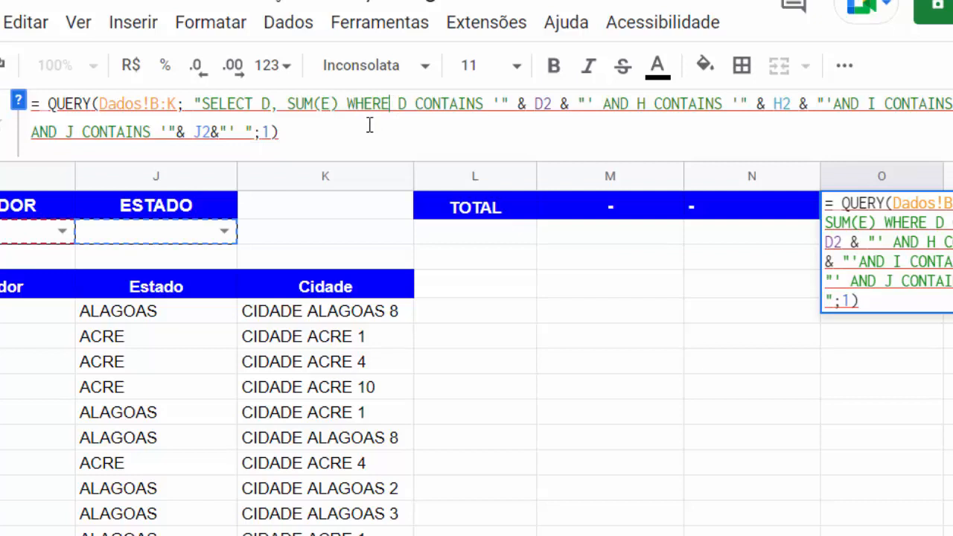
Insert the condition D IS NOT NULL AND right after WHERE in O1's query.
double_click(266, 108)
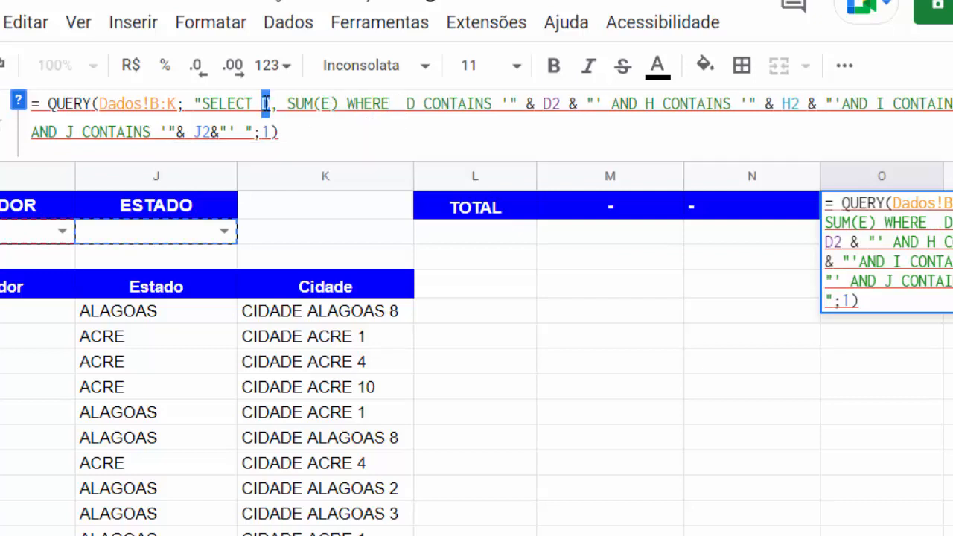
left_click(402, 108)
type("D IS")
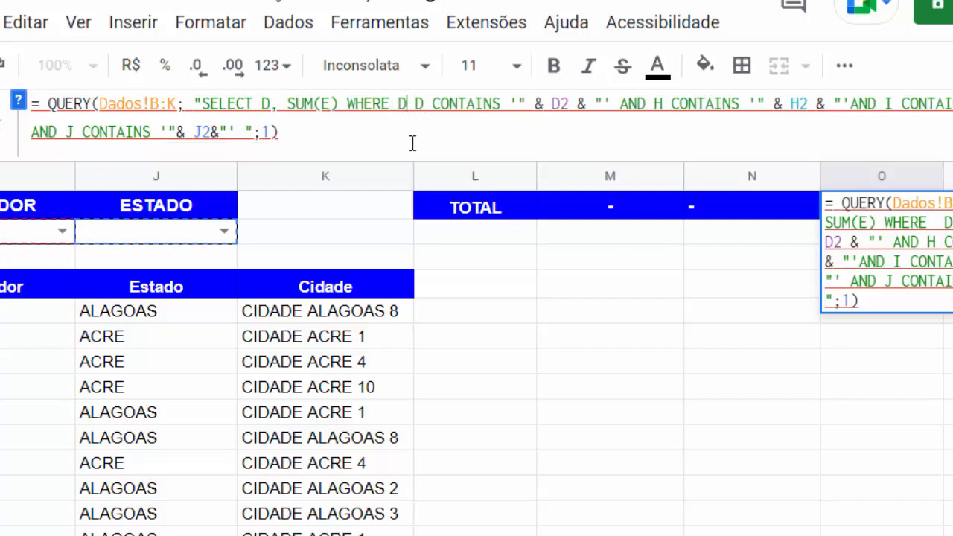
type(" NOT NULL")
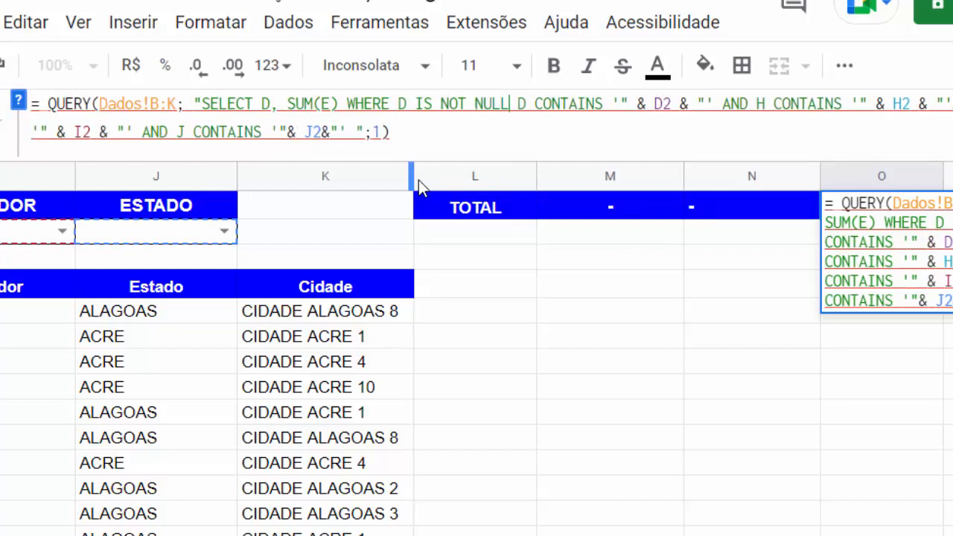
type(" AND")
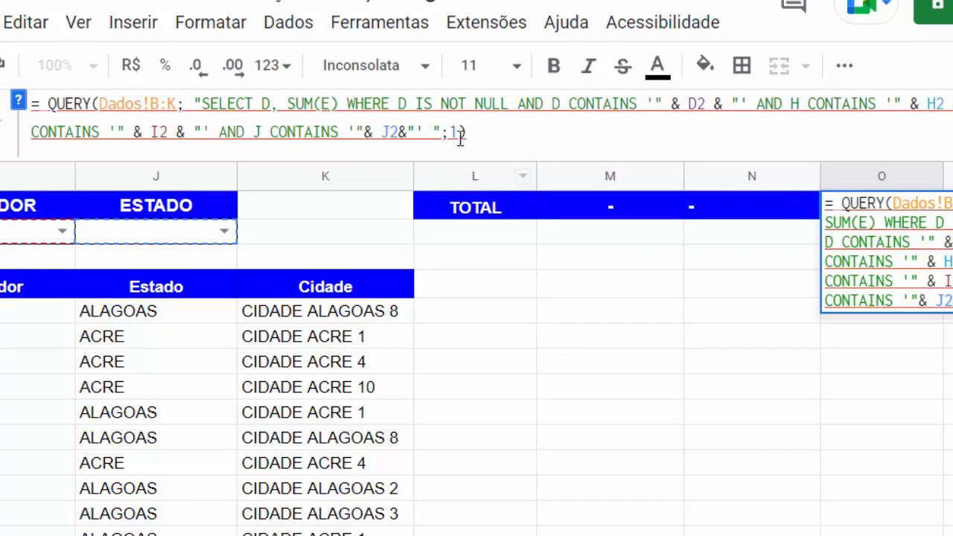
double_click(400, 104)
left_click_drag(415, 105, 509, 104)
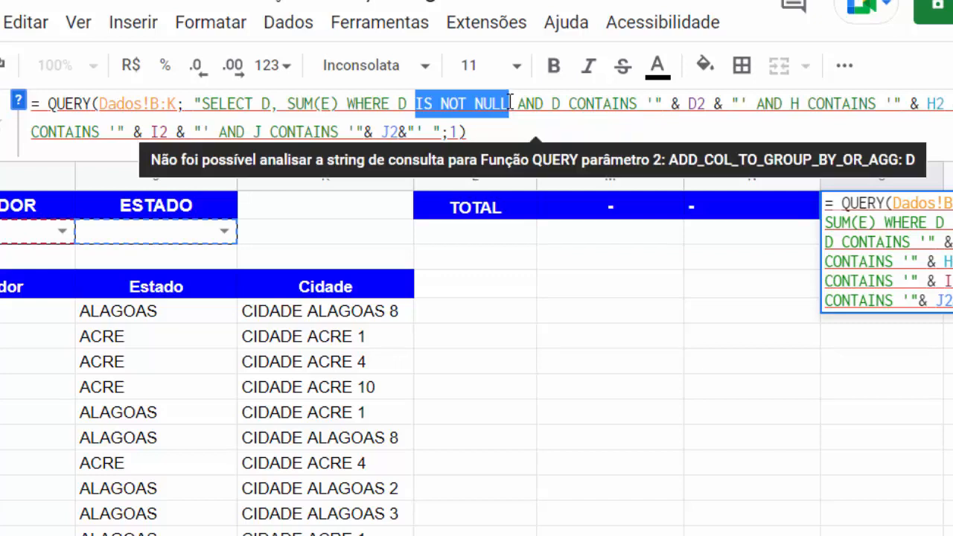
left_click(563, 104)
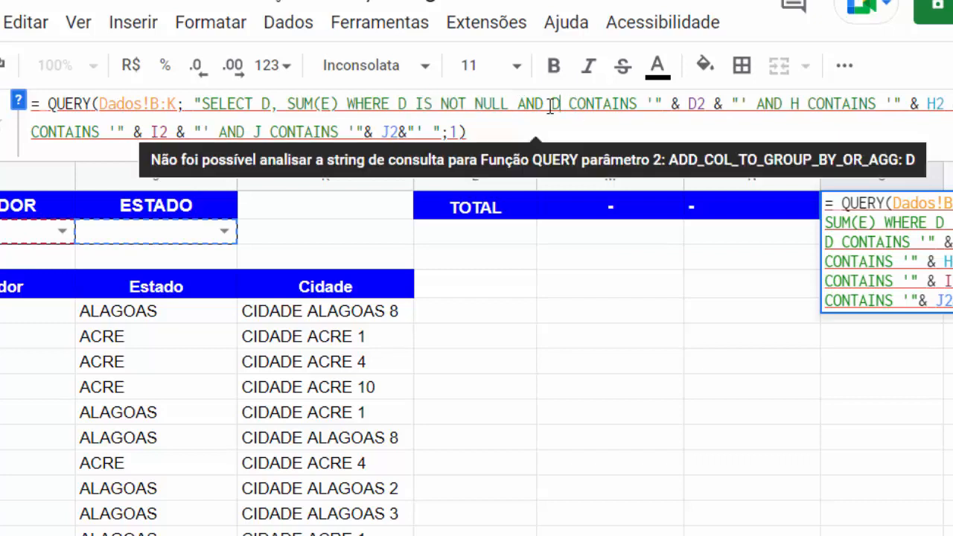
left_click_drag(552, 104, 629, 105)
left_click(594, 105)
Add GROUP BY D at the end of O1's query string, after the J2 condition.
left_click(424, 132)
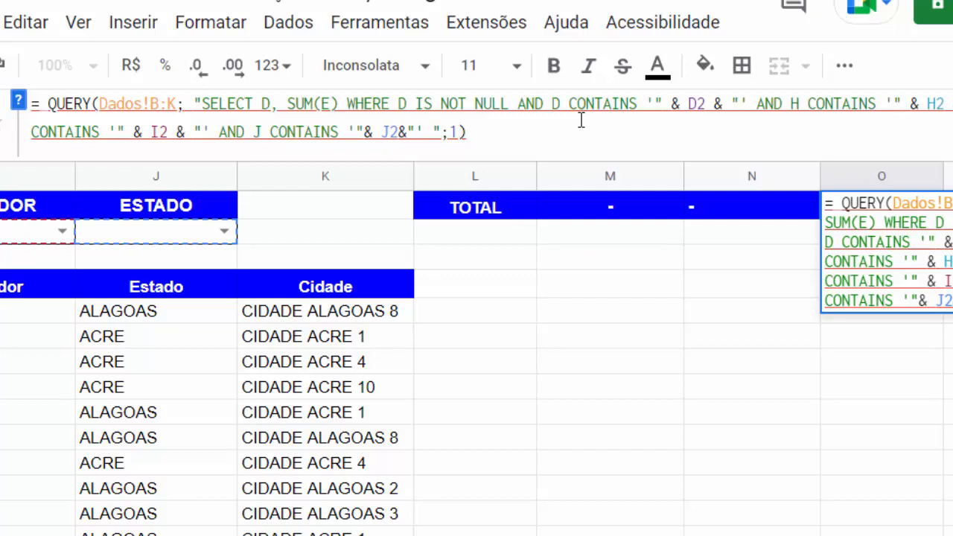
type("GROU")
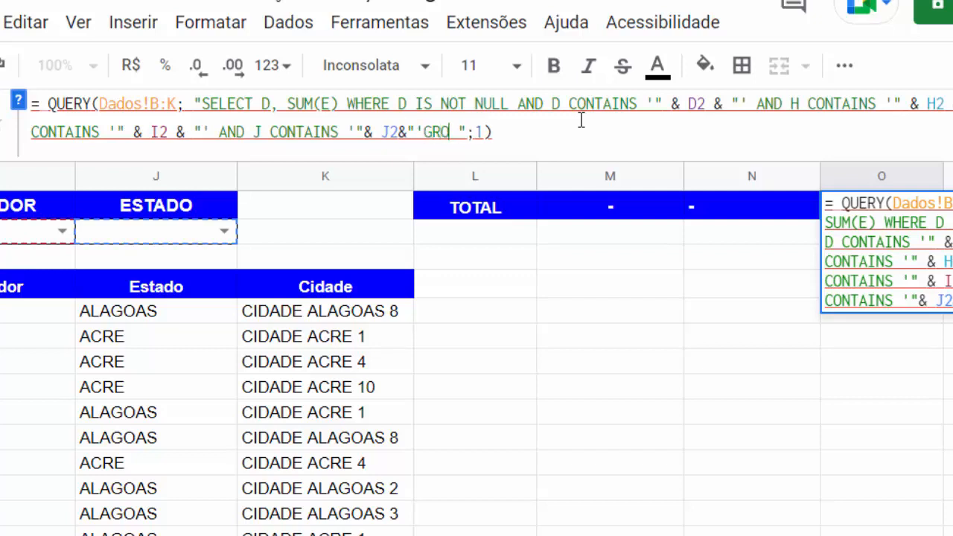
type("P")
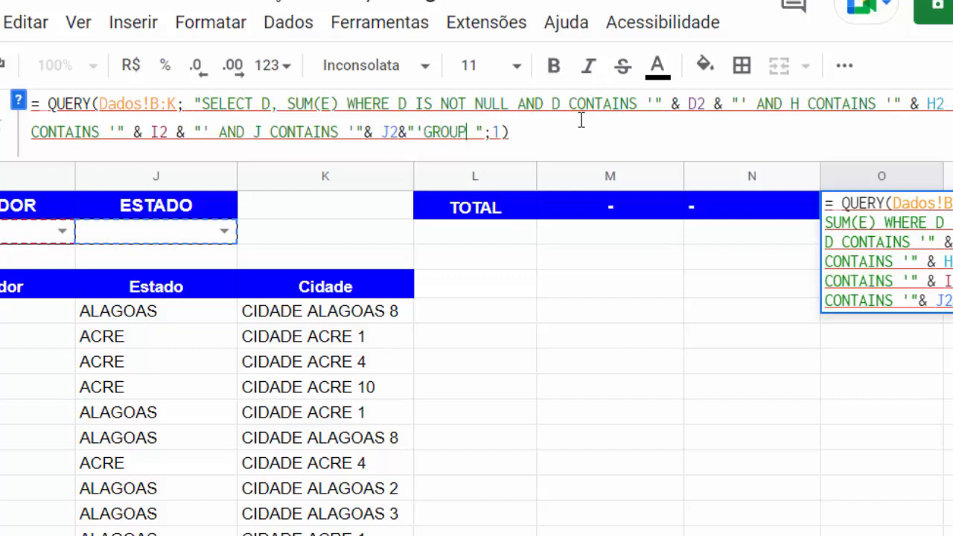
type(" BY")
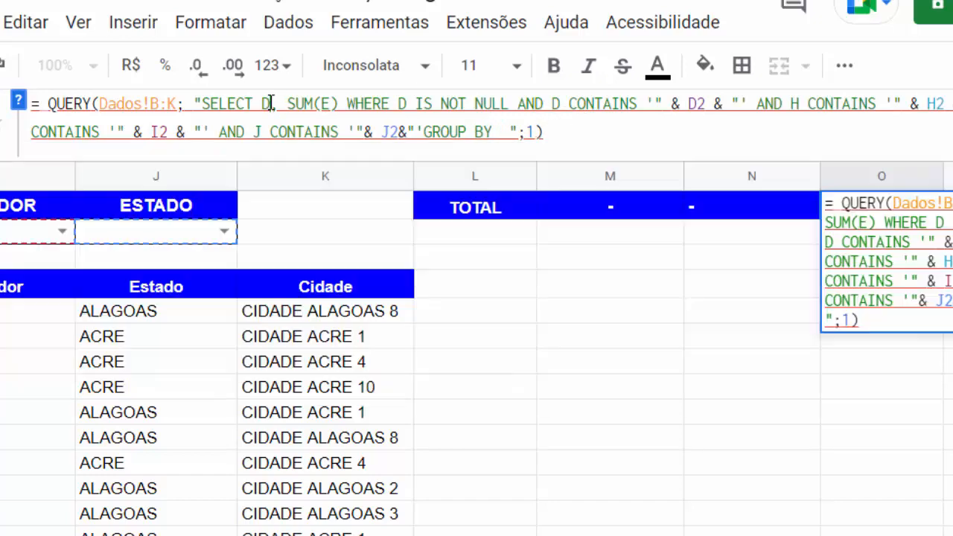
double_click(269, 104)
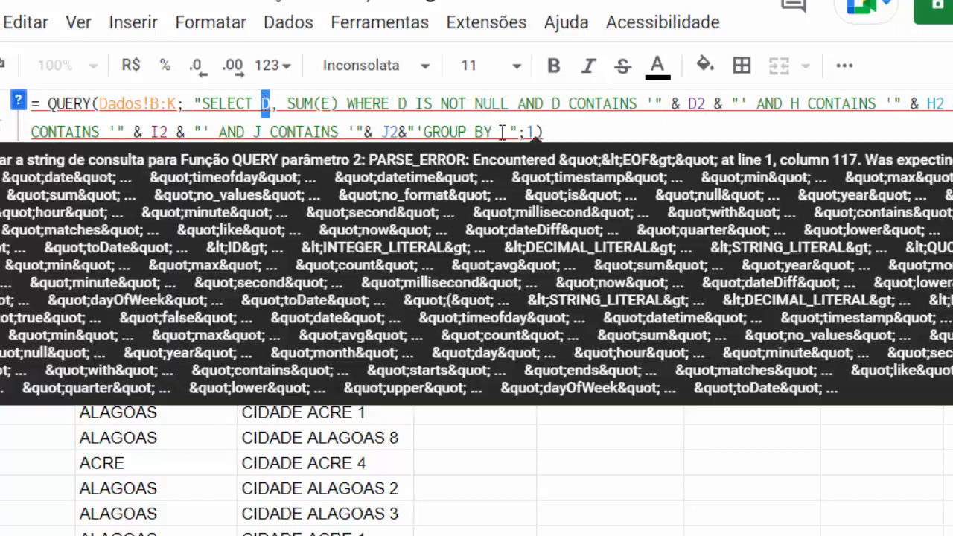
left_click(503, 134)
type("D")
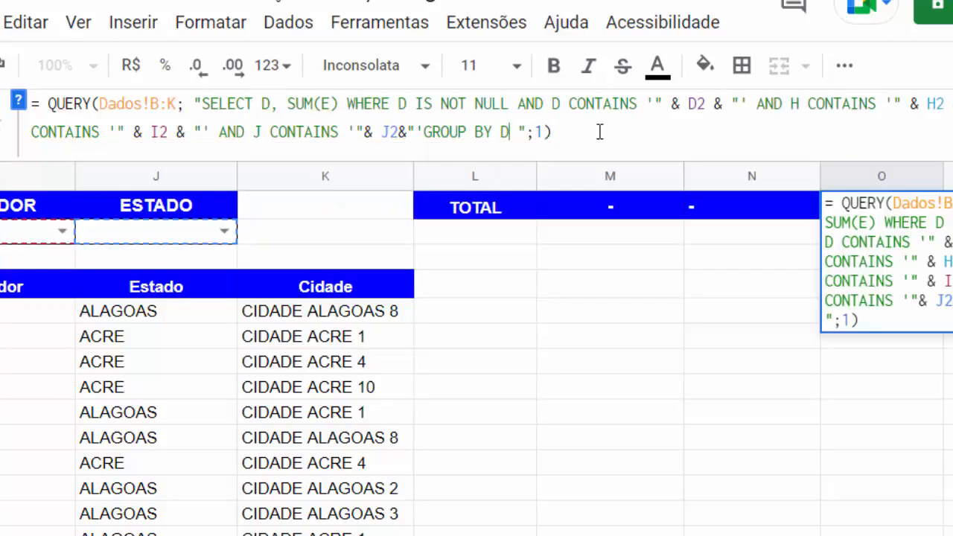
Put a space on each side of the ampersand that follows J2 in O1's formula.
left_click(400, 133)
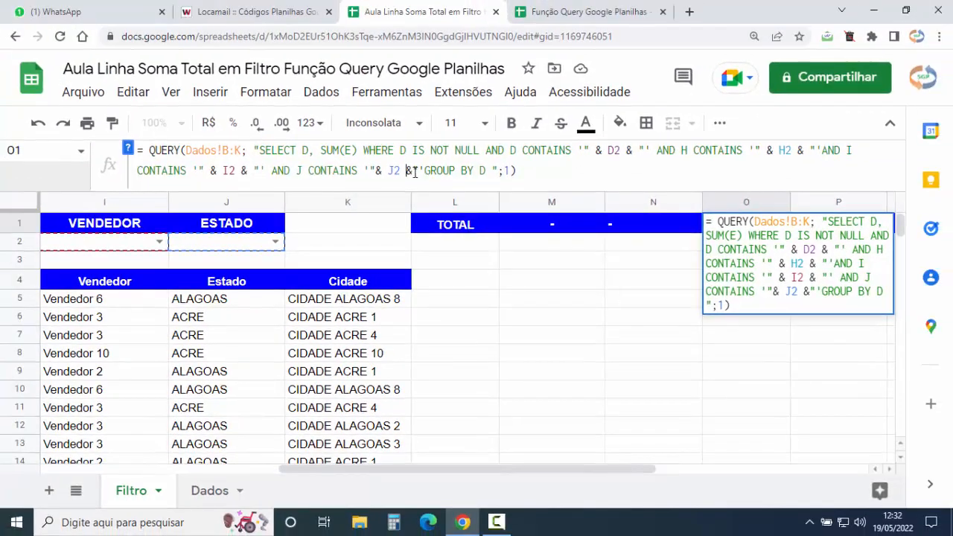
left_click(413, 134)
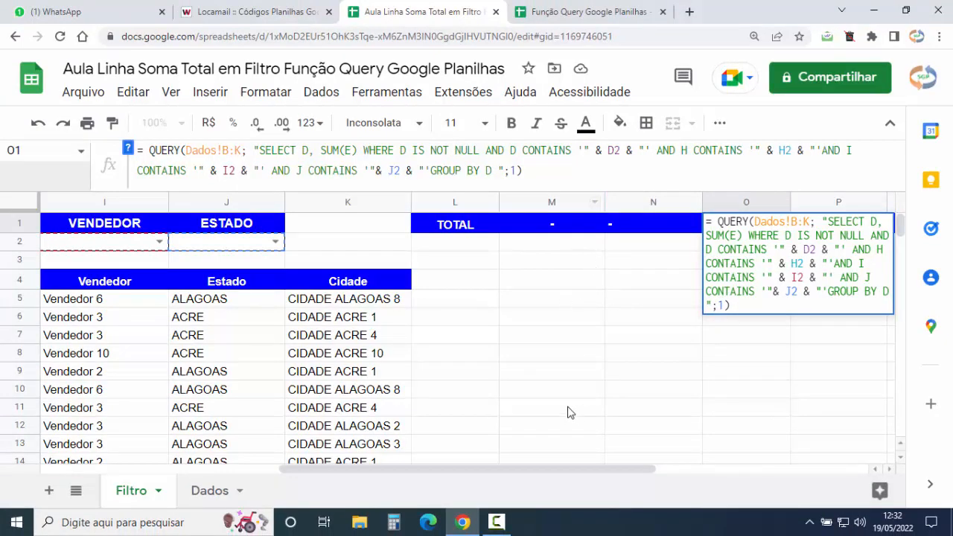
left_click_drag(533, 474, 362, 490)
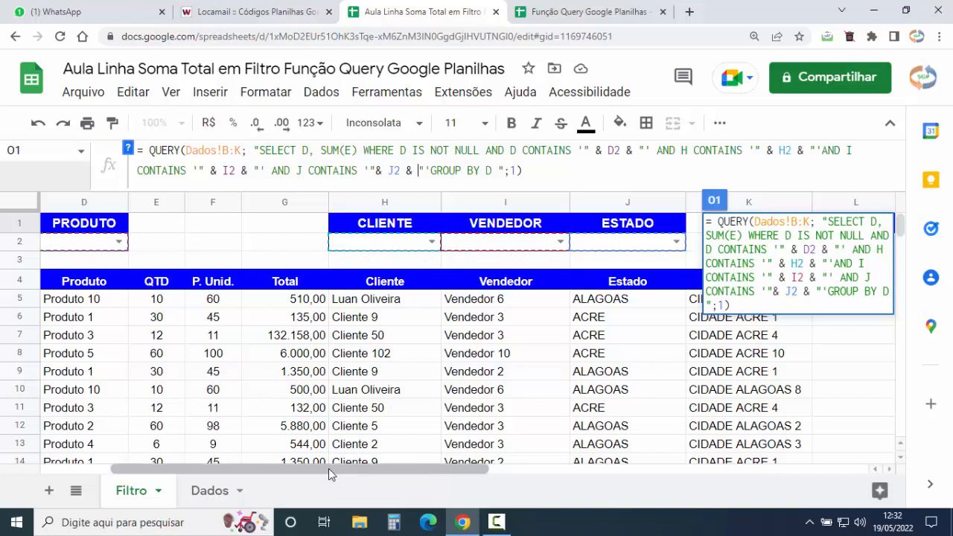
left_click_drag(328, 469, 467, 474)
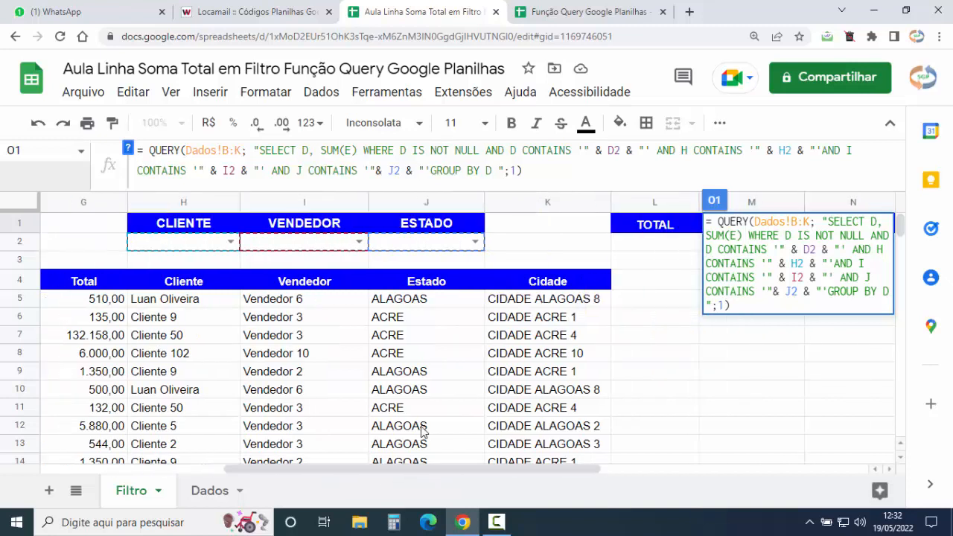
Commit O1's query formula and delete the P. Unid. header from P1.
left_click(530, 169)
left_click(529, 171)
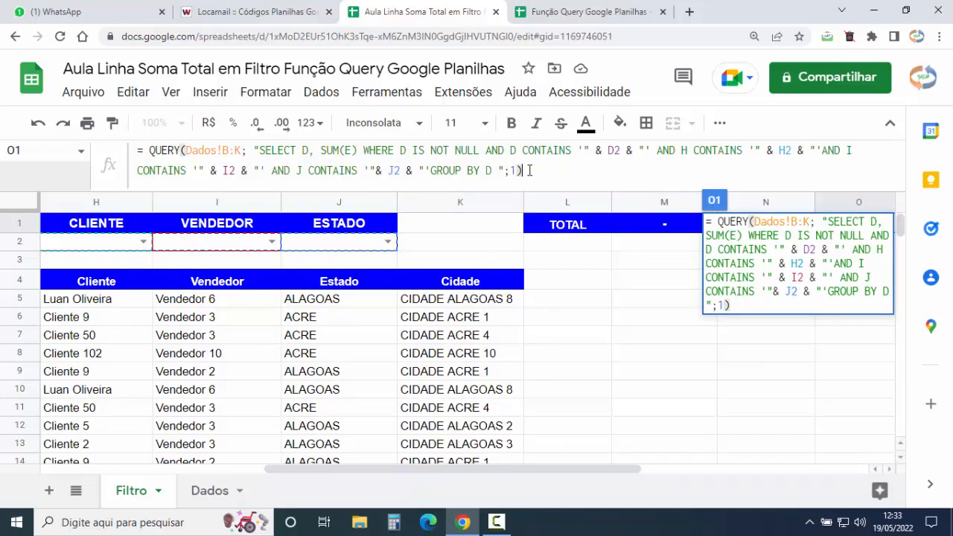
key("Tab")
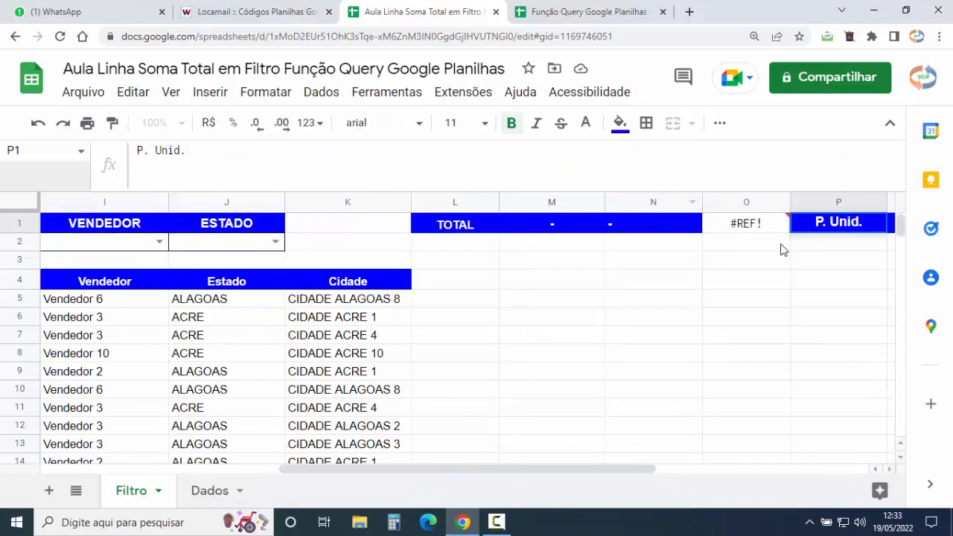
left_click(827, 279)
left_click(828, 229)
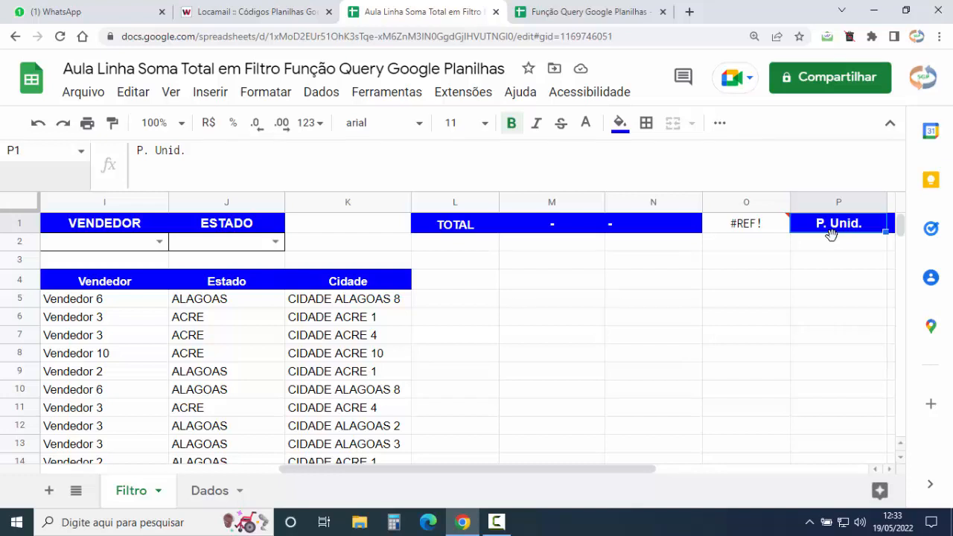
key("Delete")
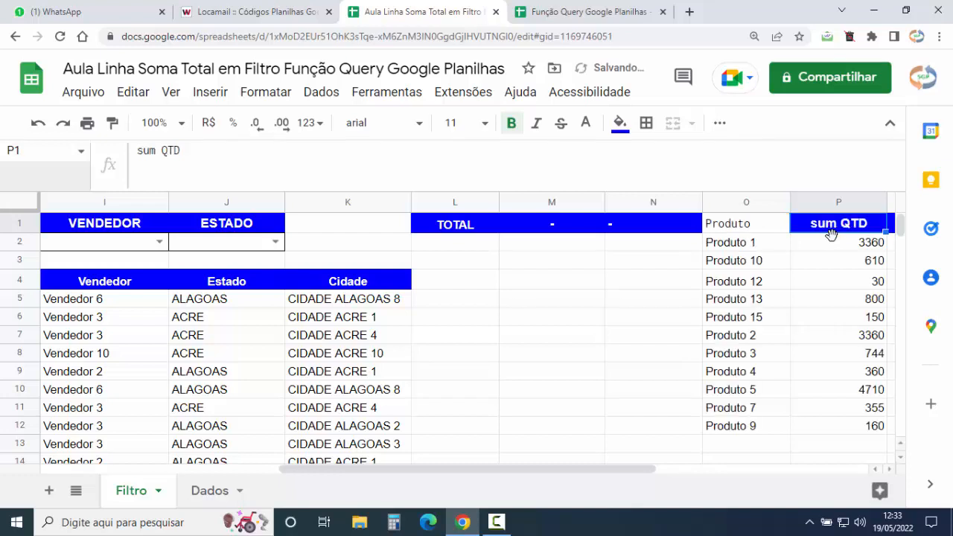
Examine the product names and their summed quantities listed by O1's query in columns O and P.
left_click(550, 371)
left_click_drag(584, 475, 636, 466)
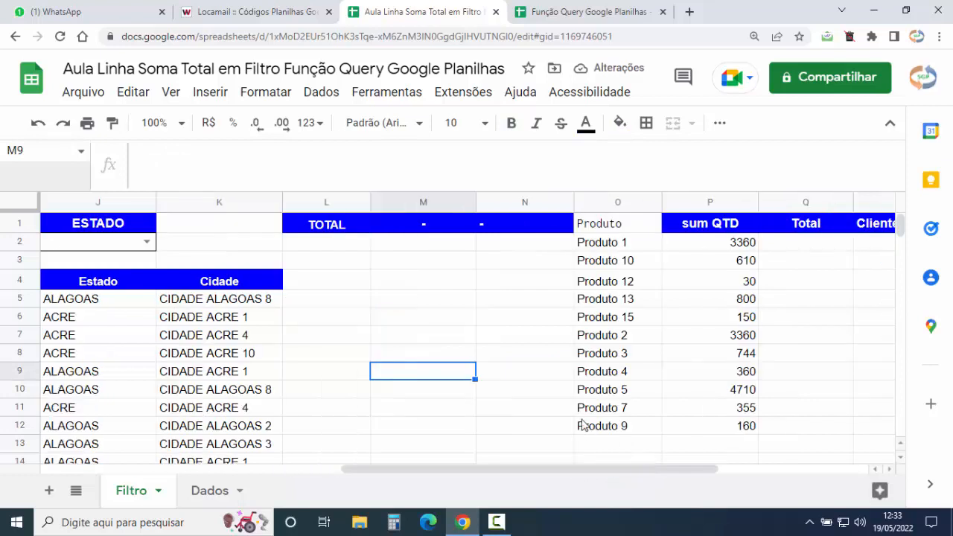
left_click(617, 247)
left_click_drag(617, 253, 722, 253)
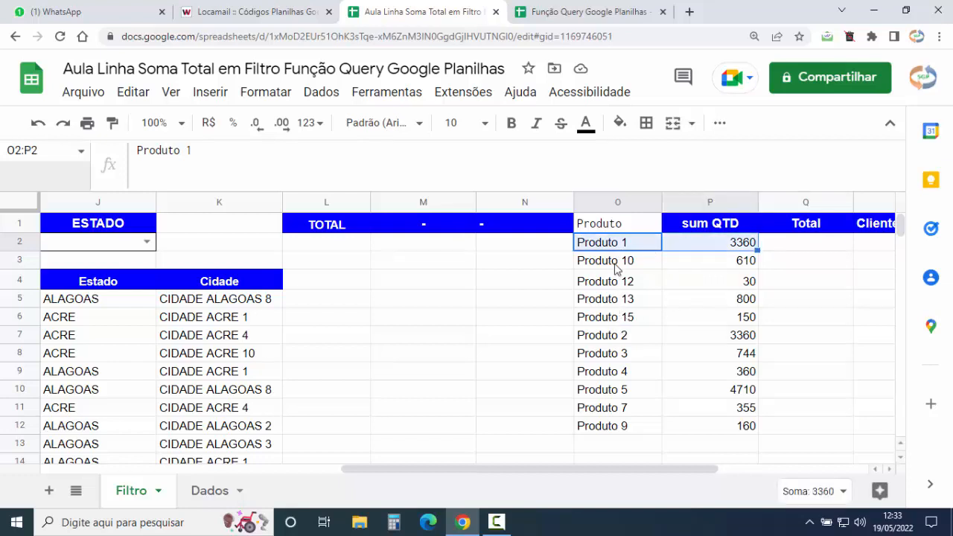
left_click(588, 280)
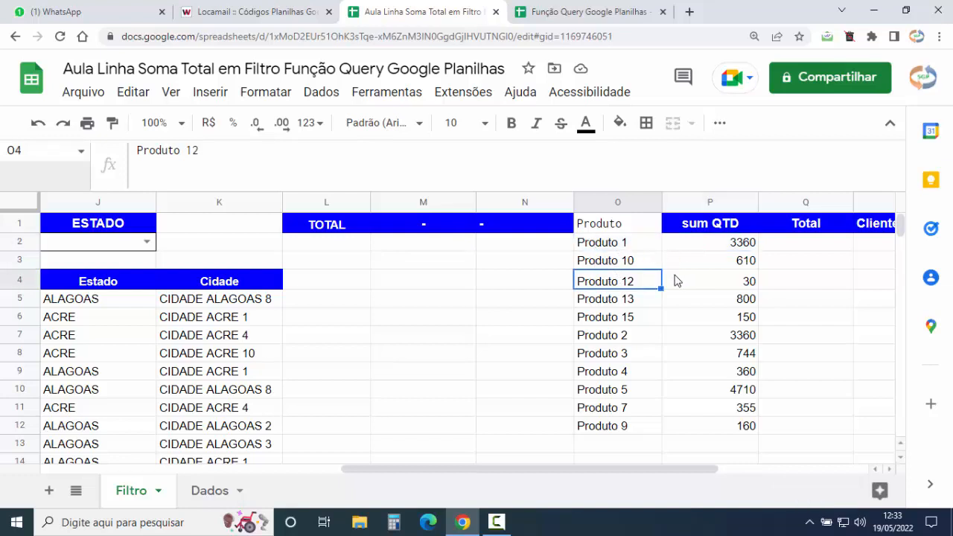
left_click(723, 202)
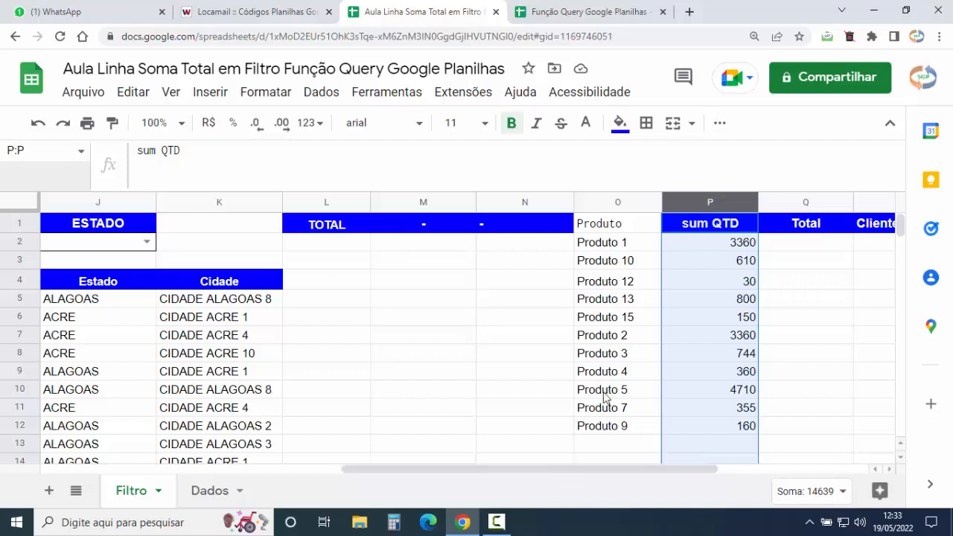
Wrap the whole QUERY in O1 inside SOMA(), without a space before QUERY, and commit the formula.
left_click(615, 230)
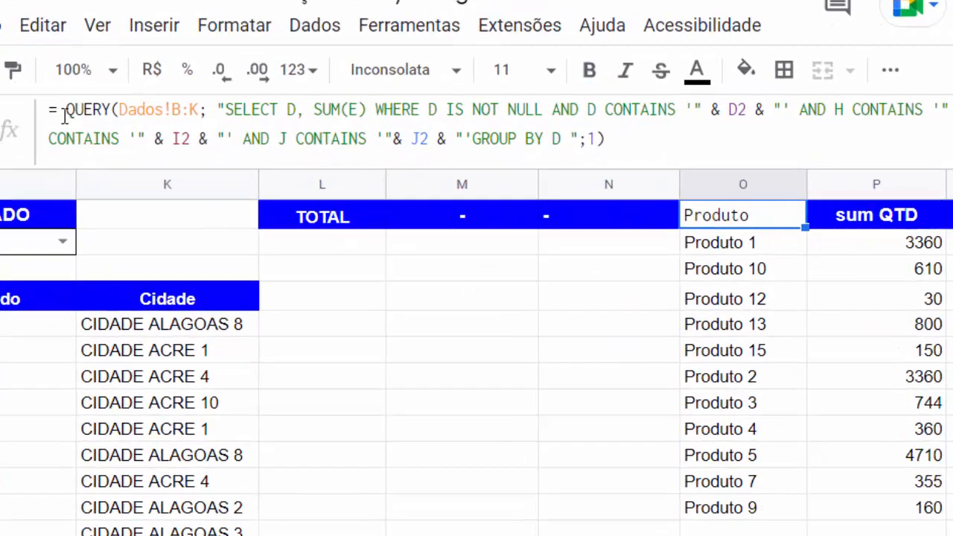
left_click(65, 111)
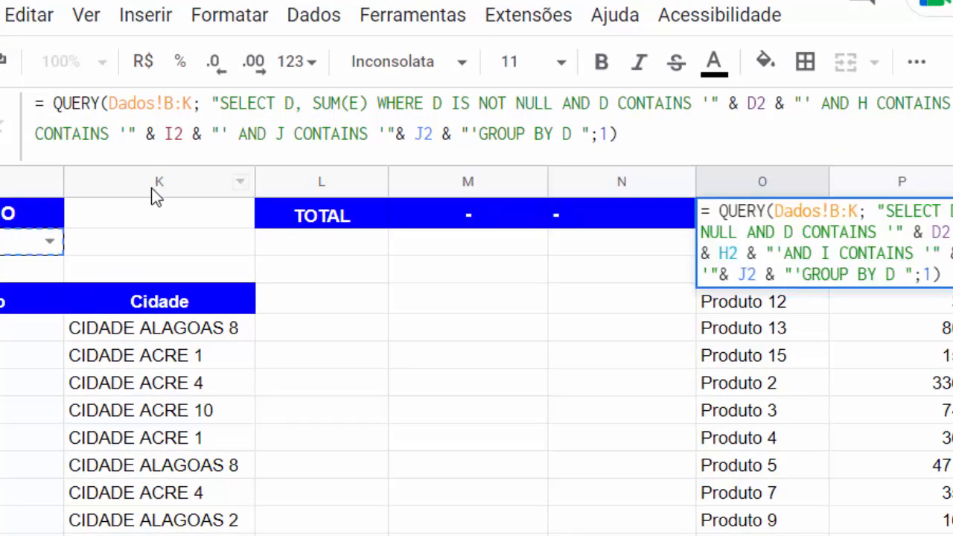
type("SOM")
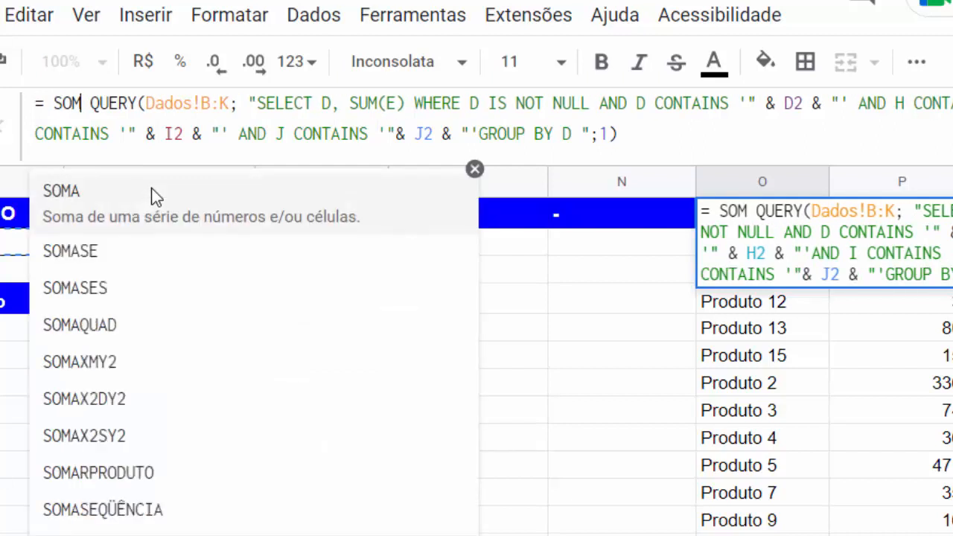
left_click(66, 201)
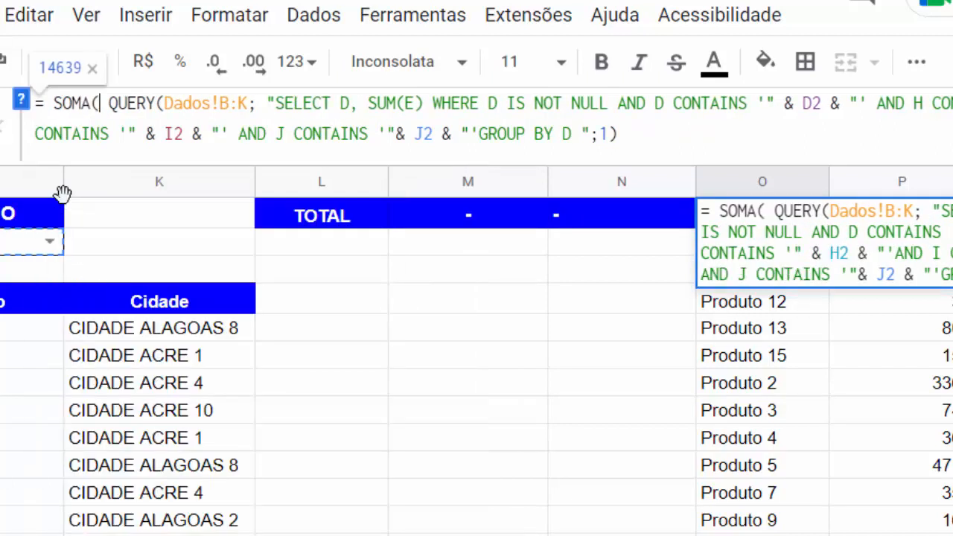
key("Delete")
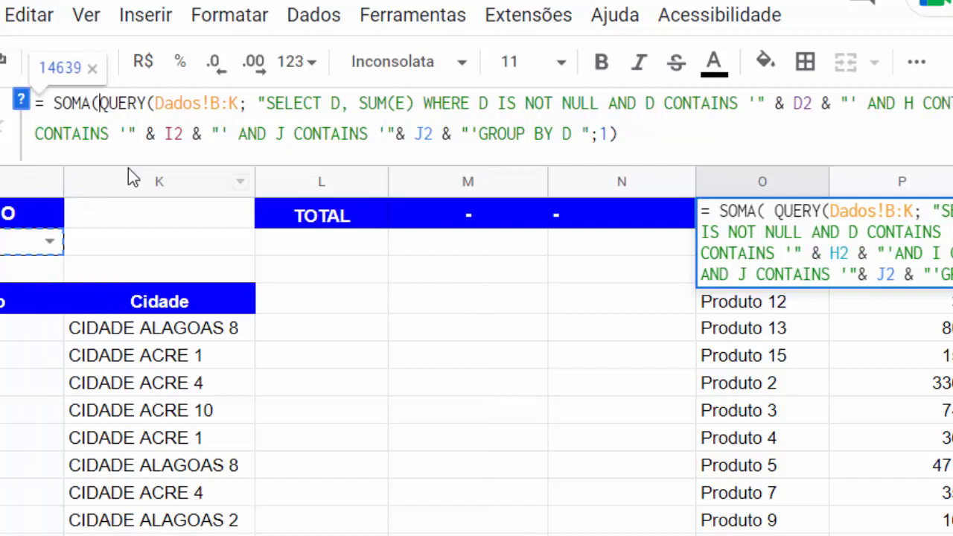
left_click(633, 137)
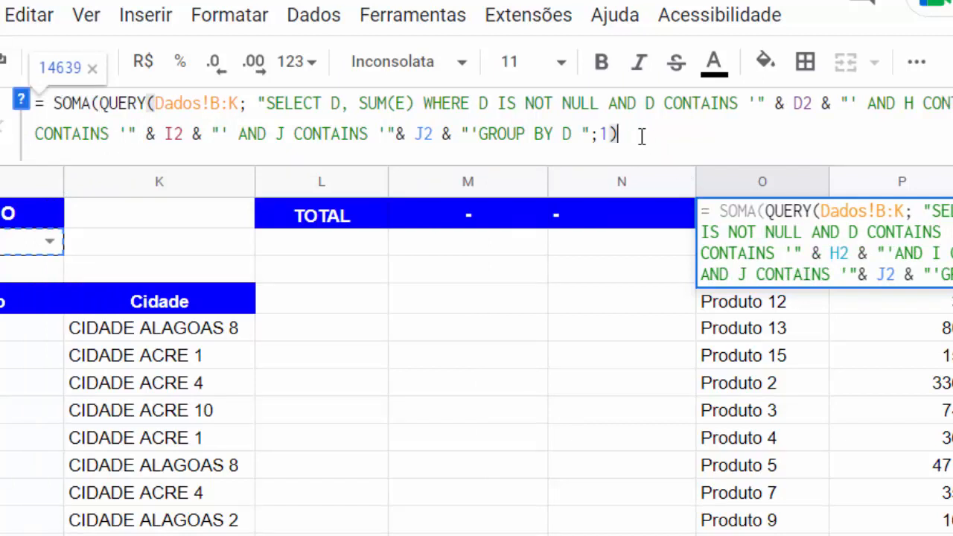
type(")")
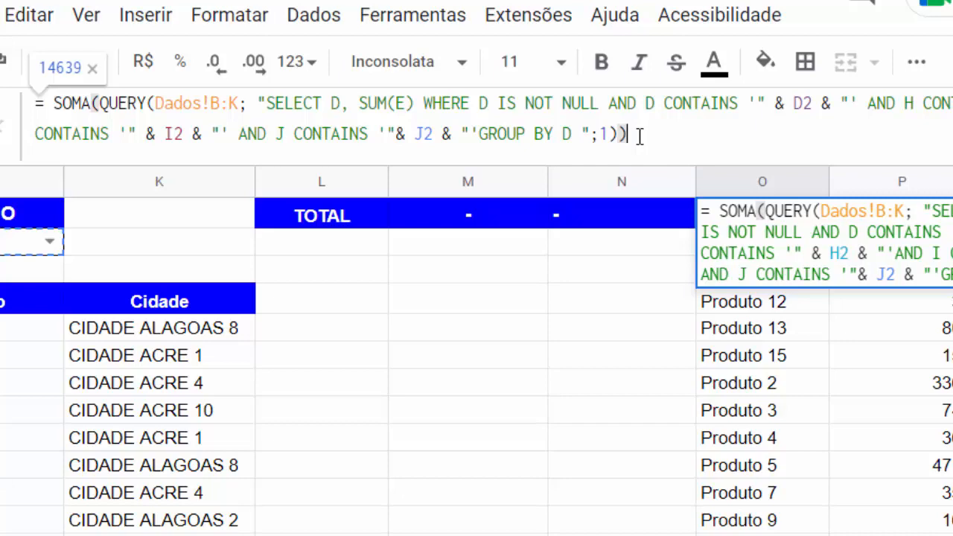
key("Tab")
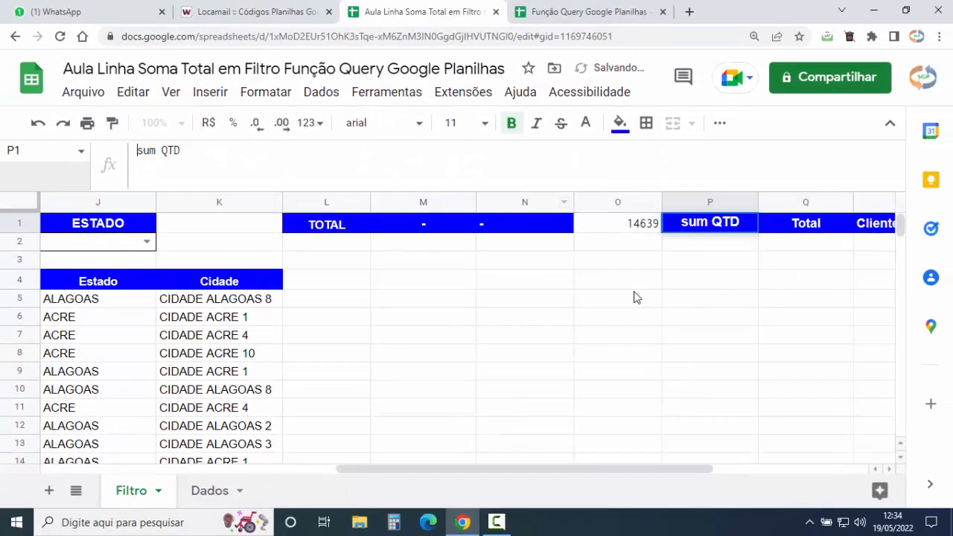
left_click(786, 326)
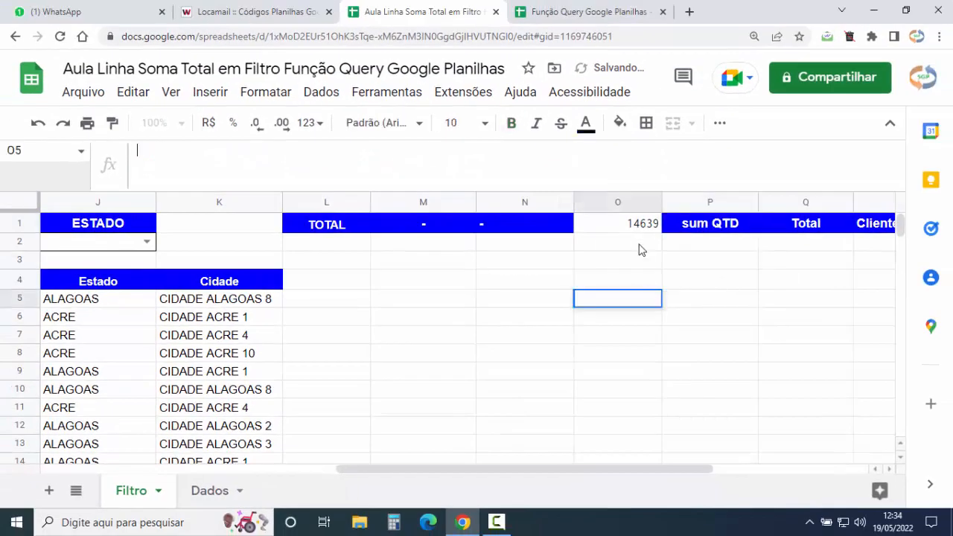
Delete the leftover sum QTD header from P1, beside the SOMA formula.
double_click(630, 227)
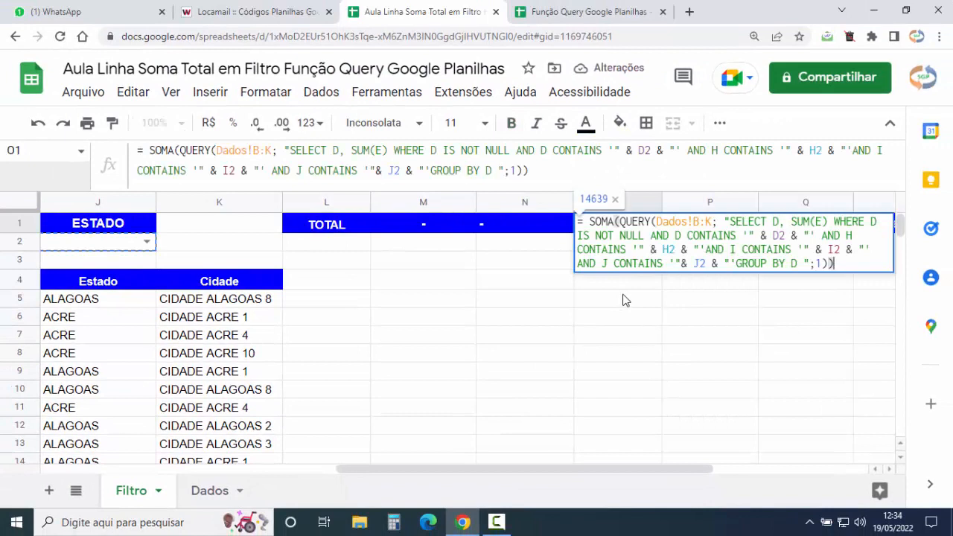
key("Tab")
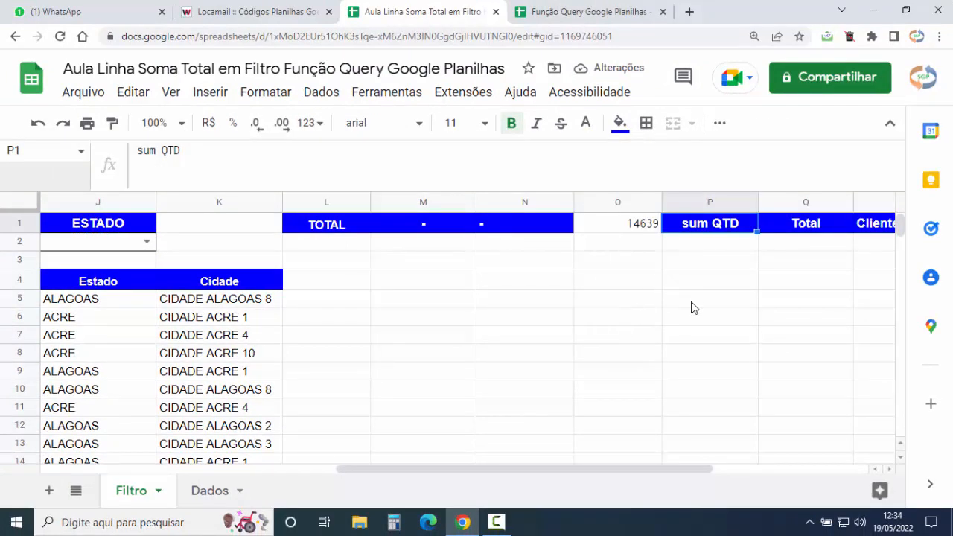
key("Delete")
left_click(711, 264)
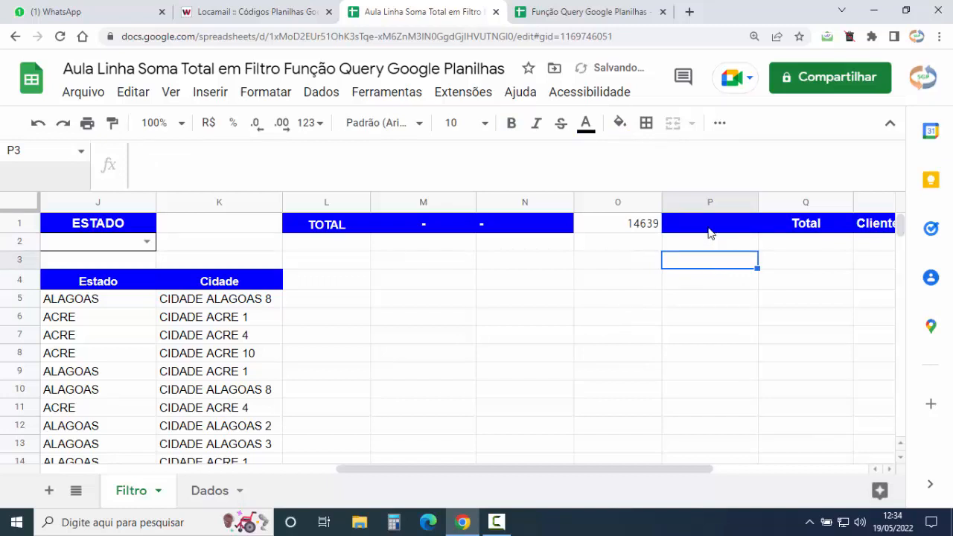
left_click(709, 233)
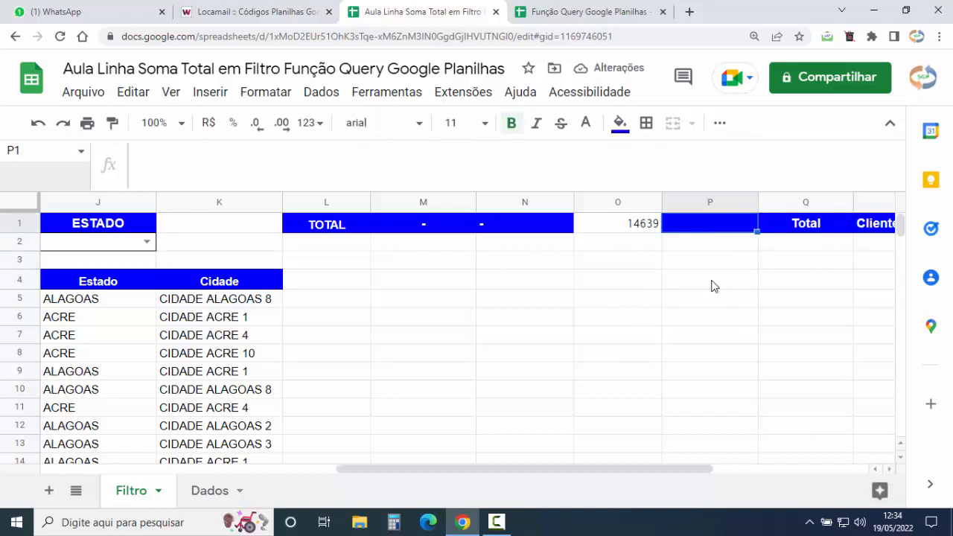
left_click(618, 227)
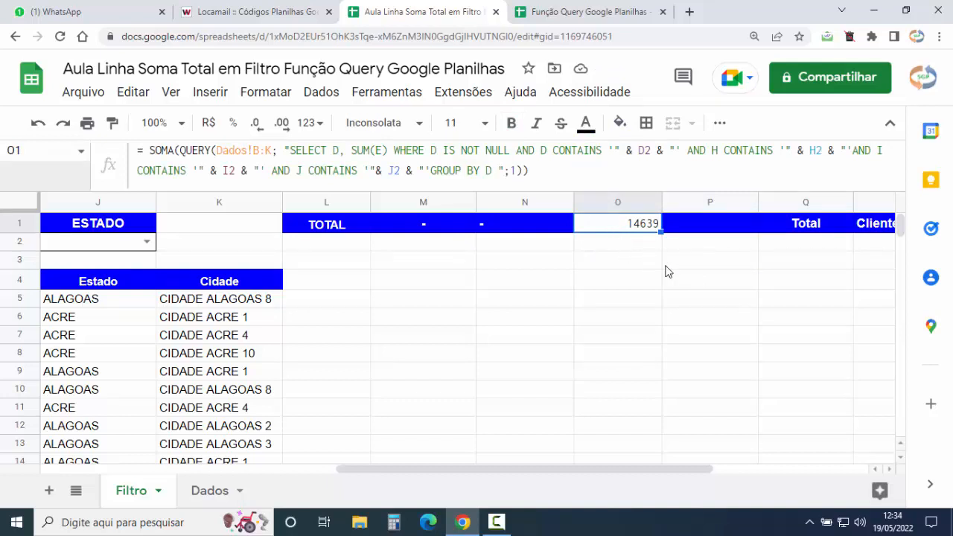
left_click(692, 229)
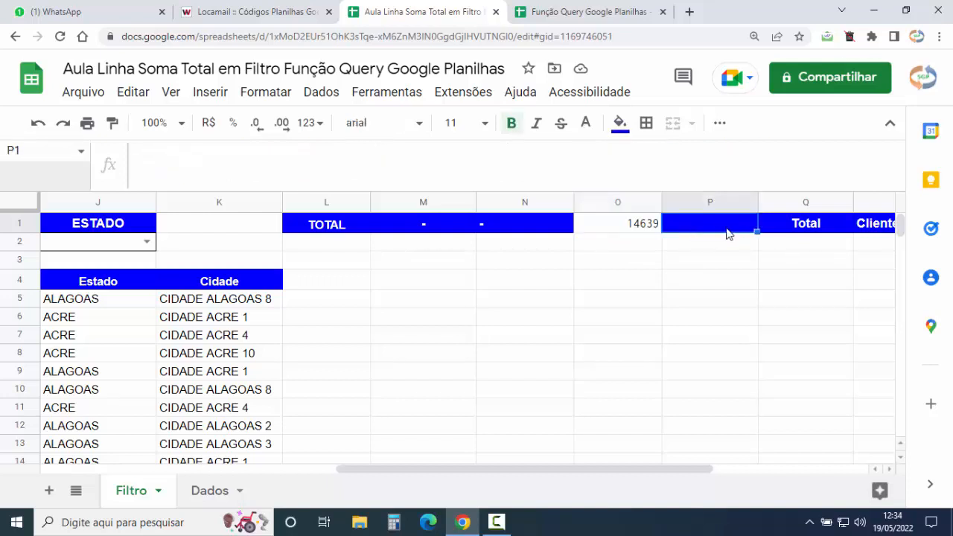
Add the keyword LABEL after GROUP BY D in O1's query string.
left_click(626, 232)
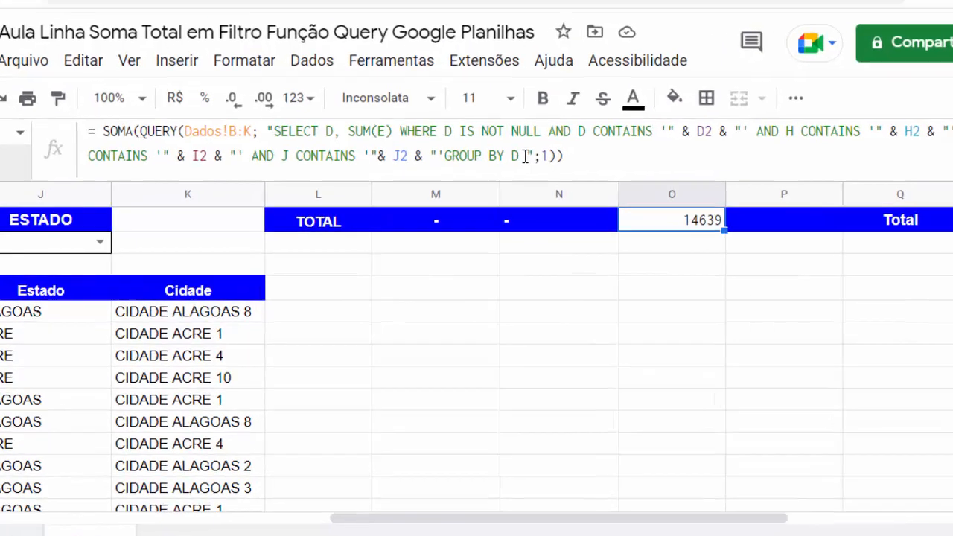
left_click(439, 170)
left_click_drag(460, 140, 557, 139)
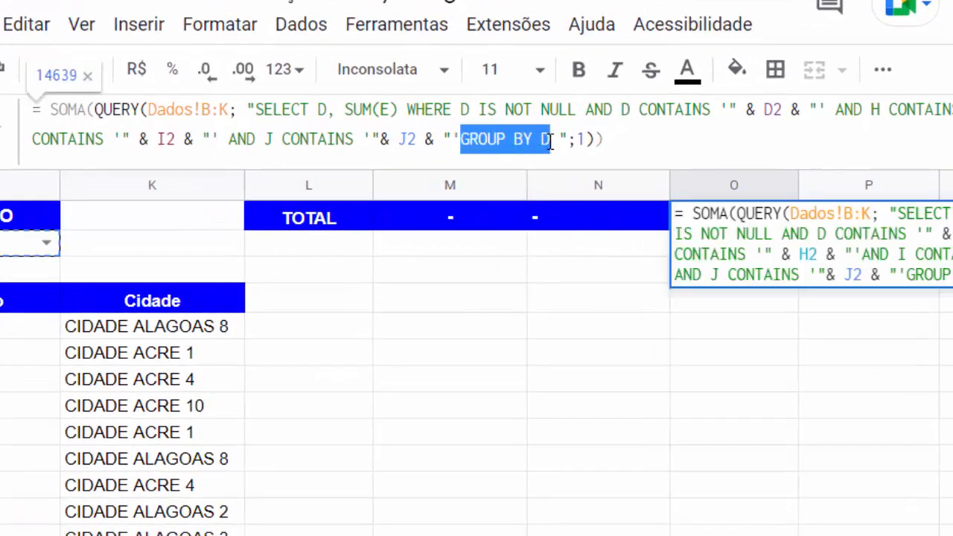
left_click(560, 140)
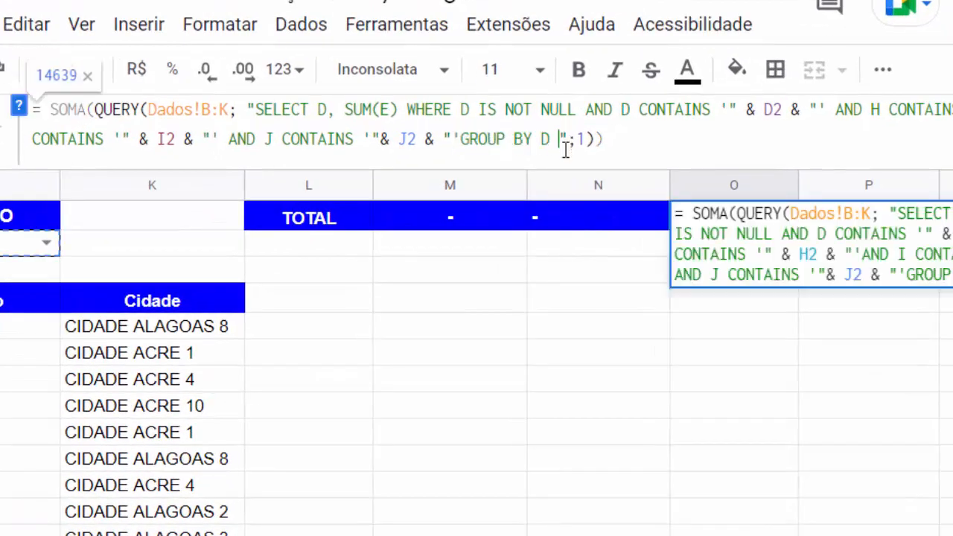
type("LABE")
type("L")
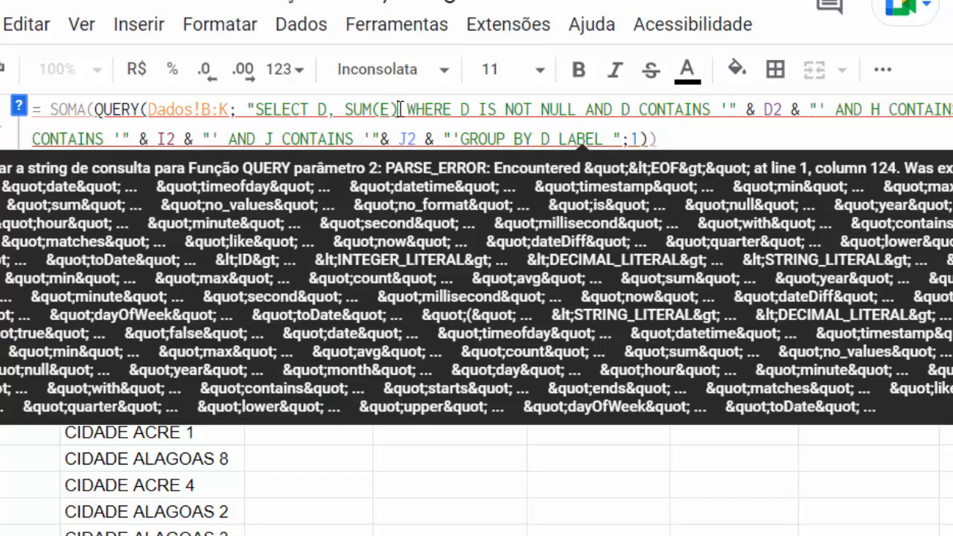
Complete the LABEL clause in O1 with SUM(E) copied from the SELECT part and an empty label '', and commit the formula.
left_click_drag(401, 109, 344, 109)
key("ctrl+c")
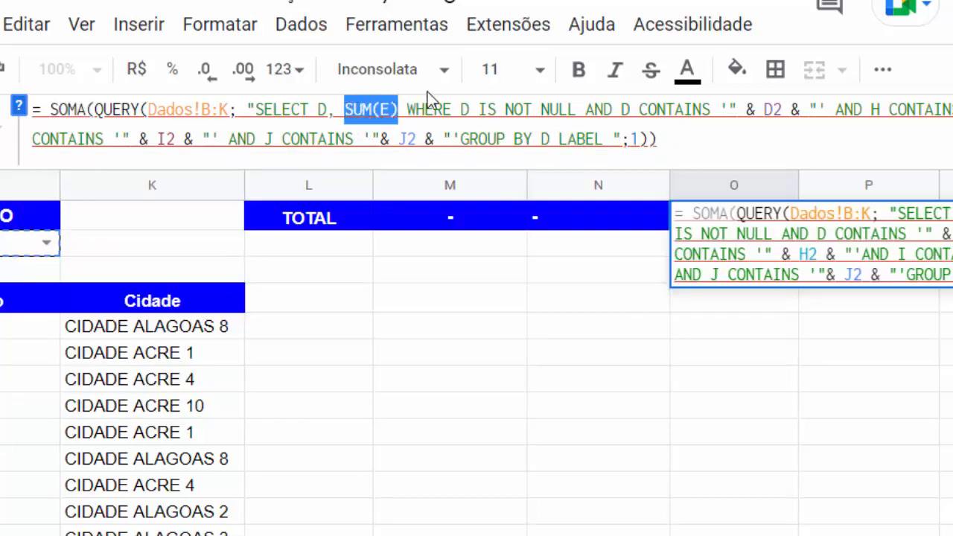
left_click(612, 139)
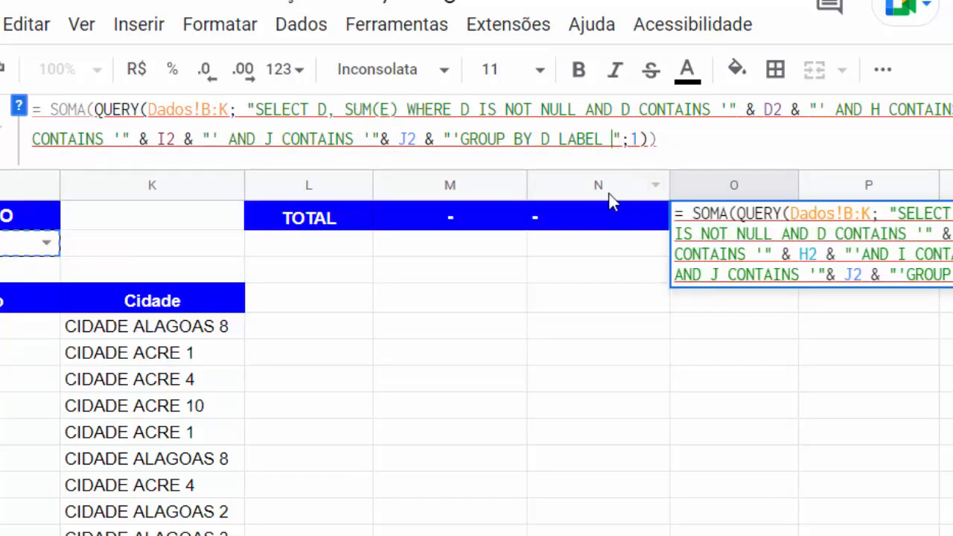
key("ctrl+v")
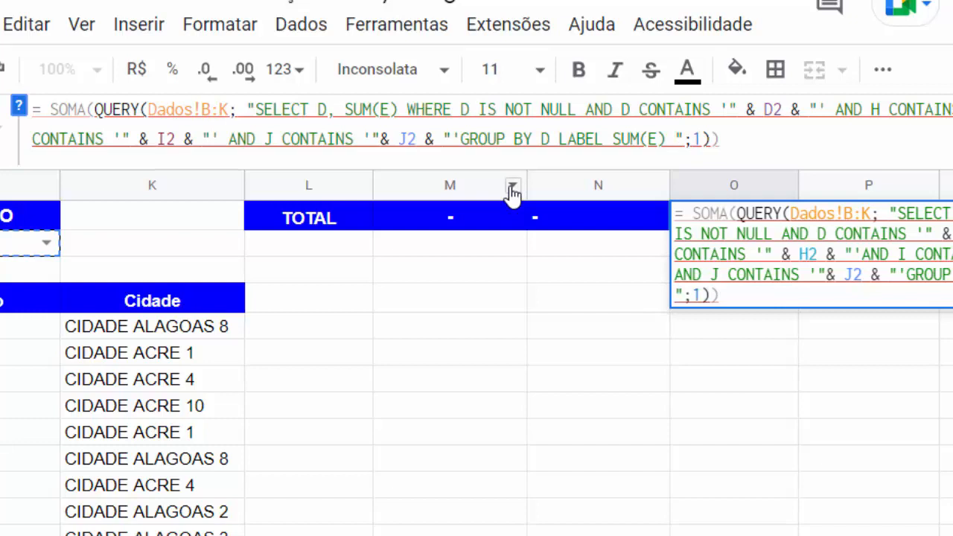
type("''")
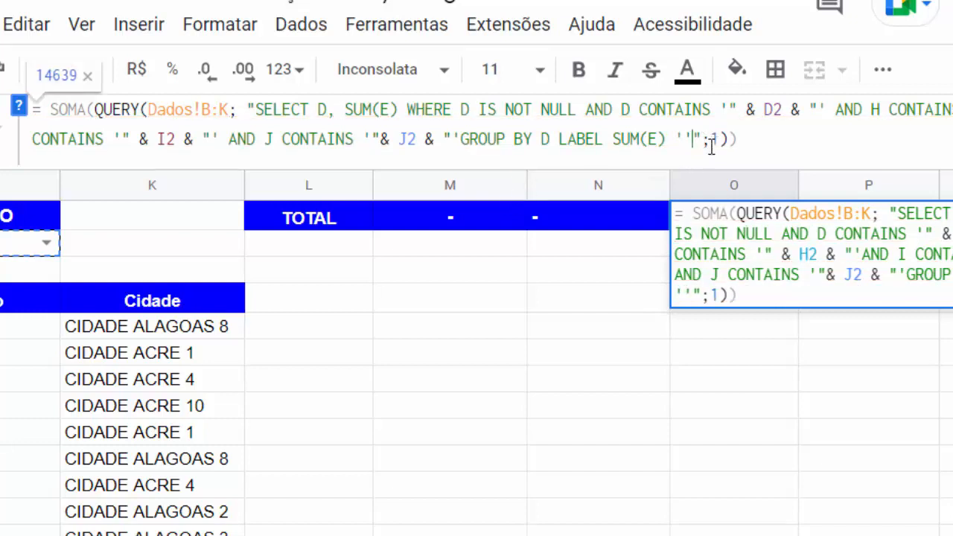
key("Left")
key("Left")
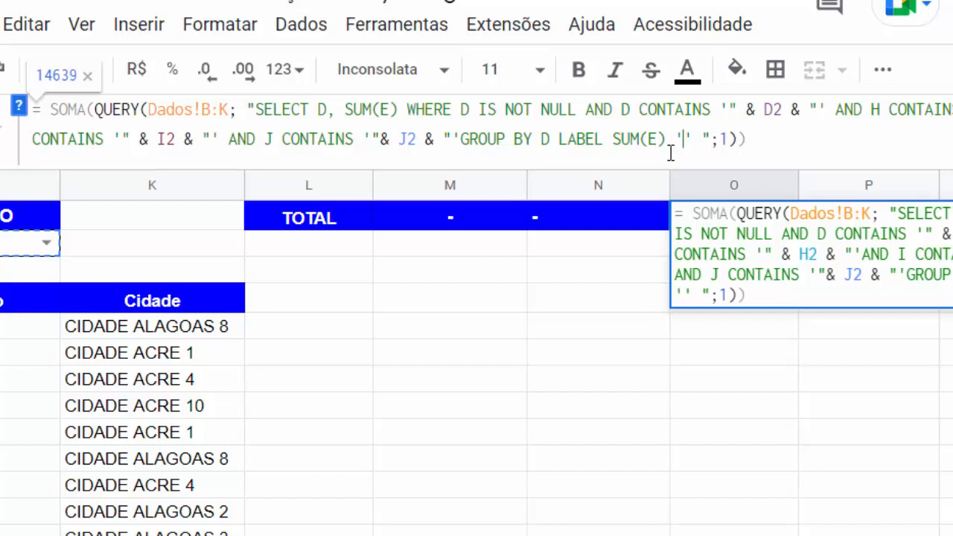
key("Return")
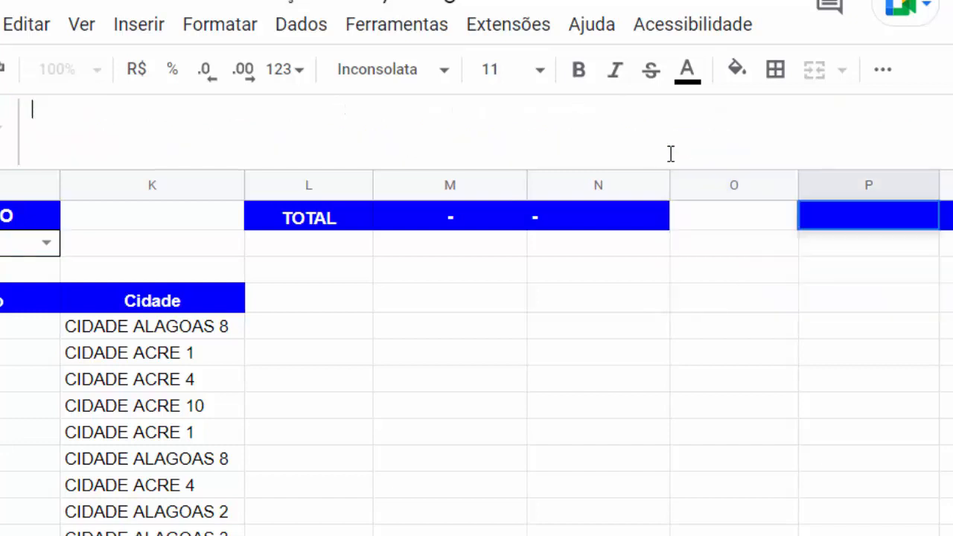
left_click(761, 301)
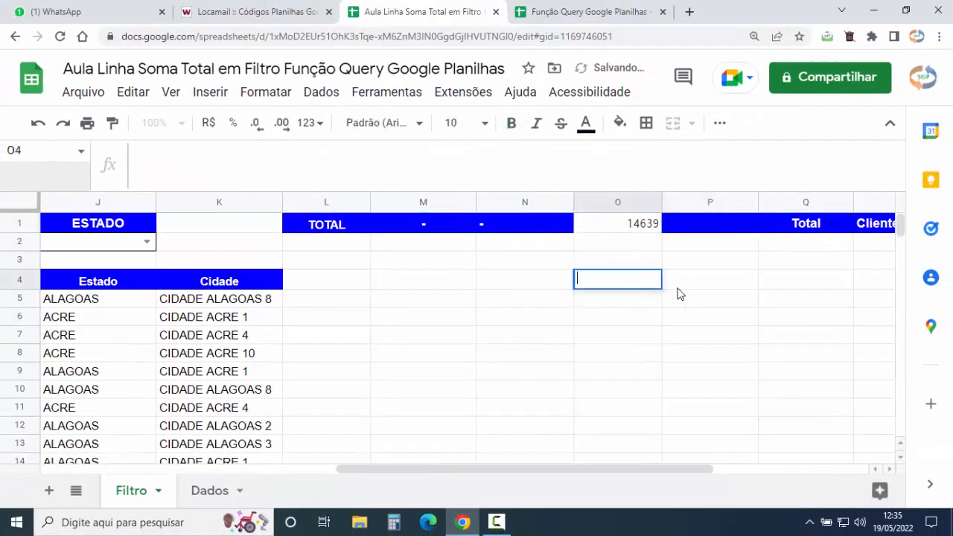
left_click(615, 226)
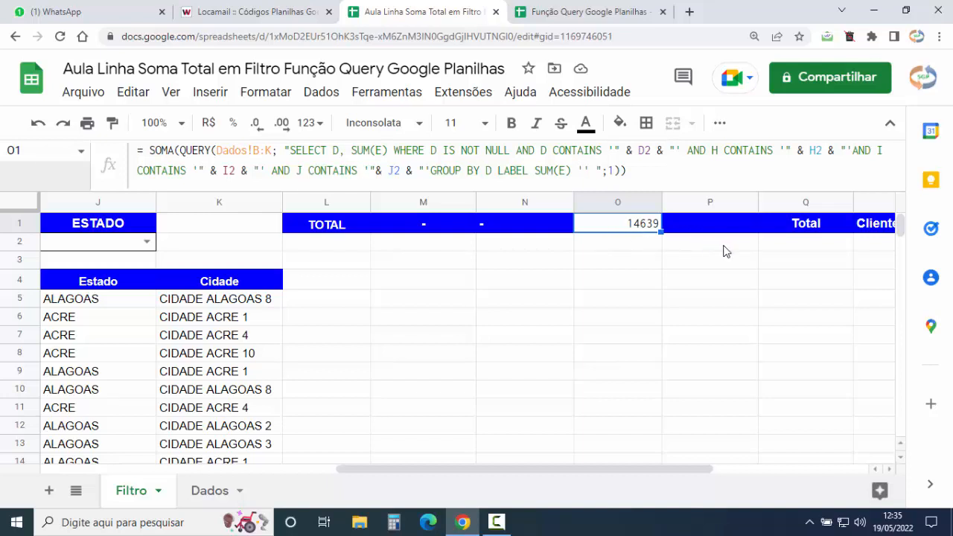
Copy the complete SOMA(QUERY) formula from O1 and paste it over the Total header in Q1.
left_click(139, 155)
left_click_drag(140, 154, 635, 170)
key("ctrl+c")
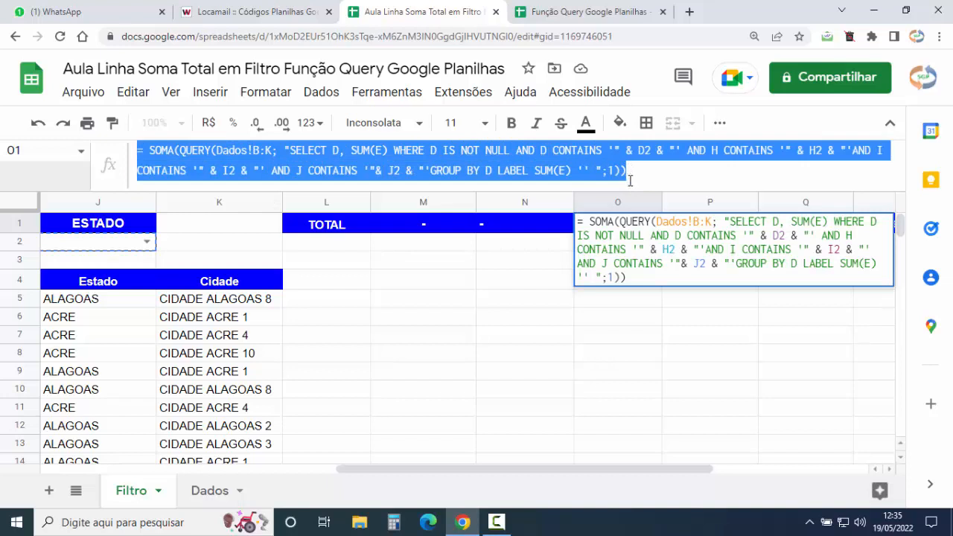
key("Tab")
key("Tab")
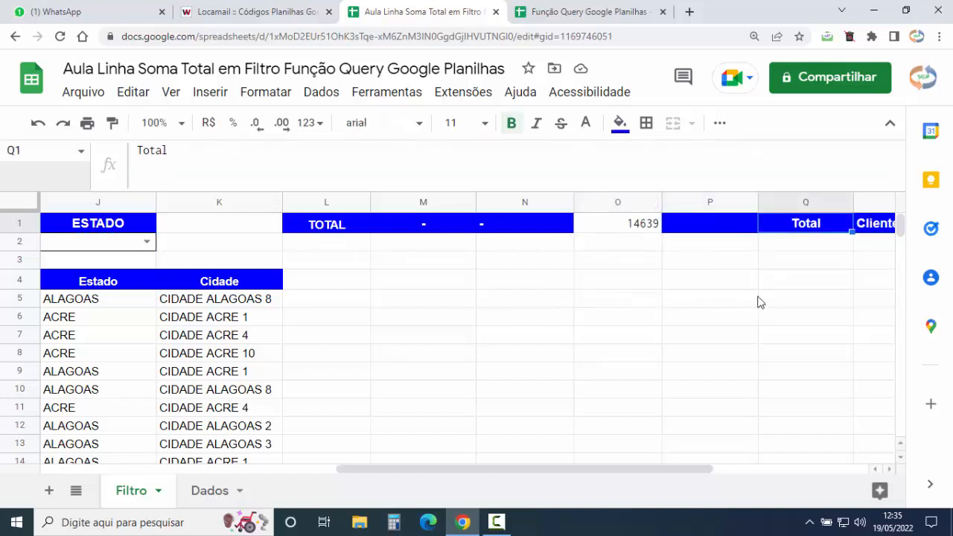
right_click(784, 227)
left_click(816, 192)
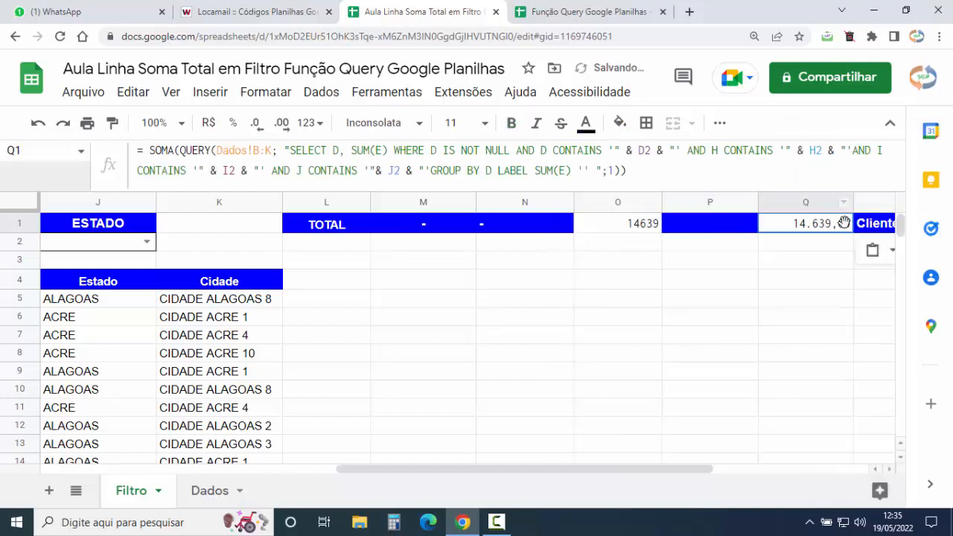
Confirm the Total column's letter in Dados, change both SUM(E) references in Q1's formula on Filtro to SUM(G), and commit it.
left_click(211, 492)
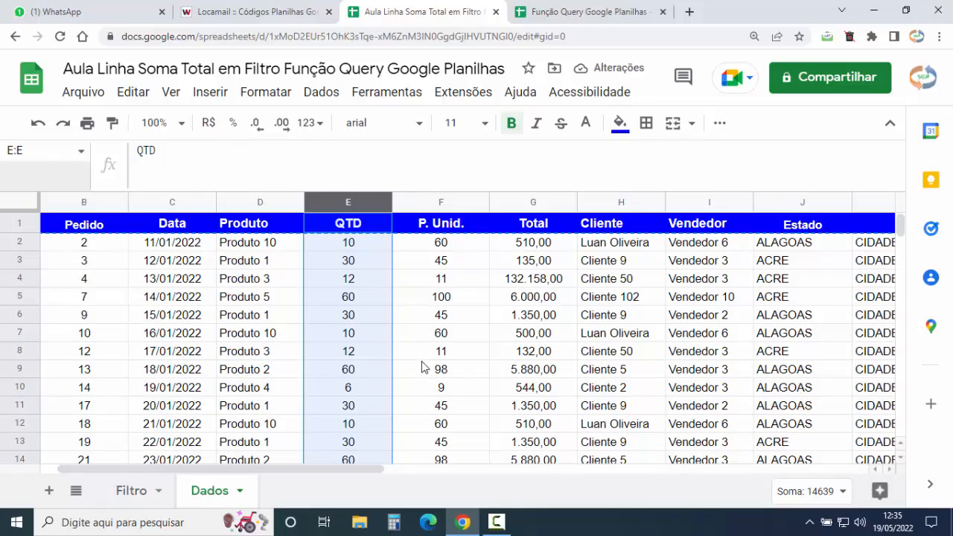
left_click(513, 202)
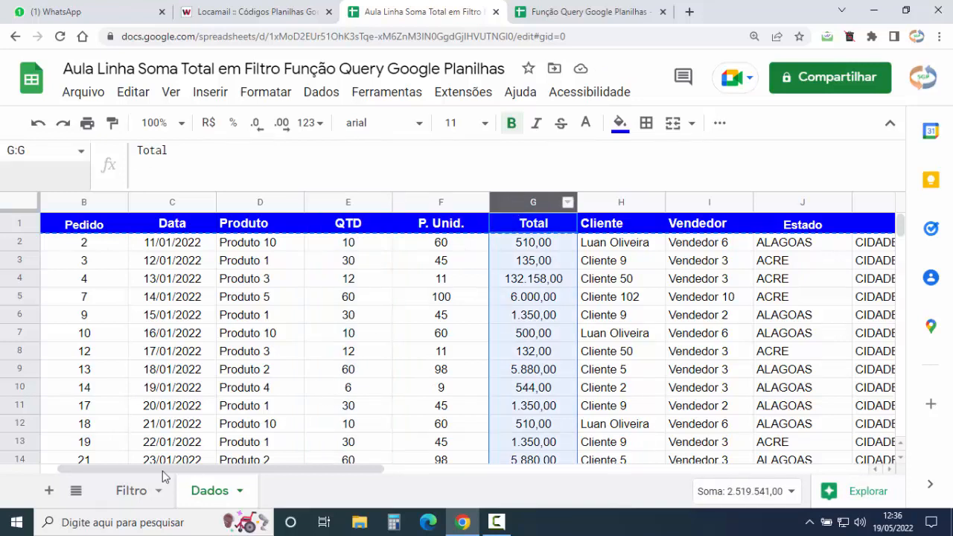
left_click(134, 492)
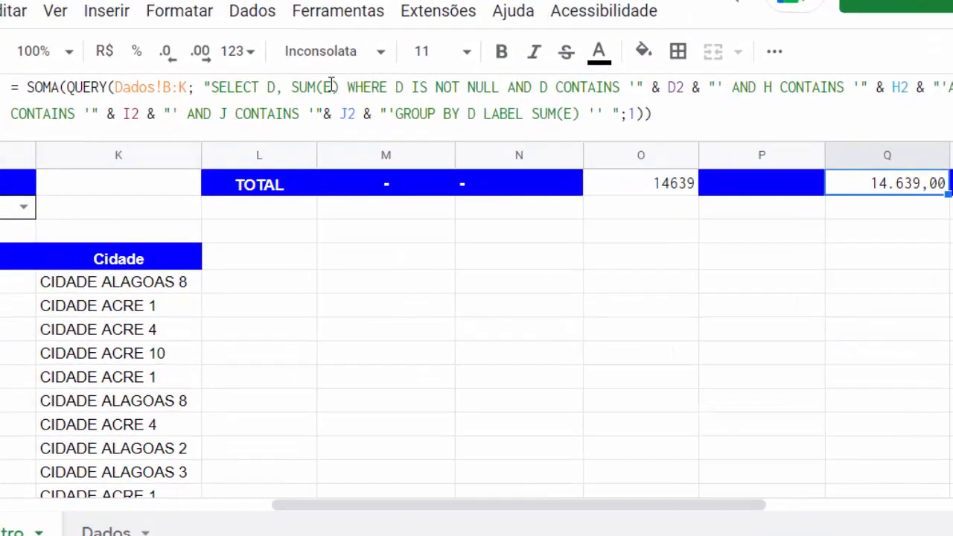
left_click(331, 86)
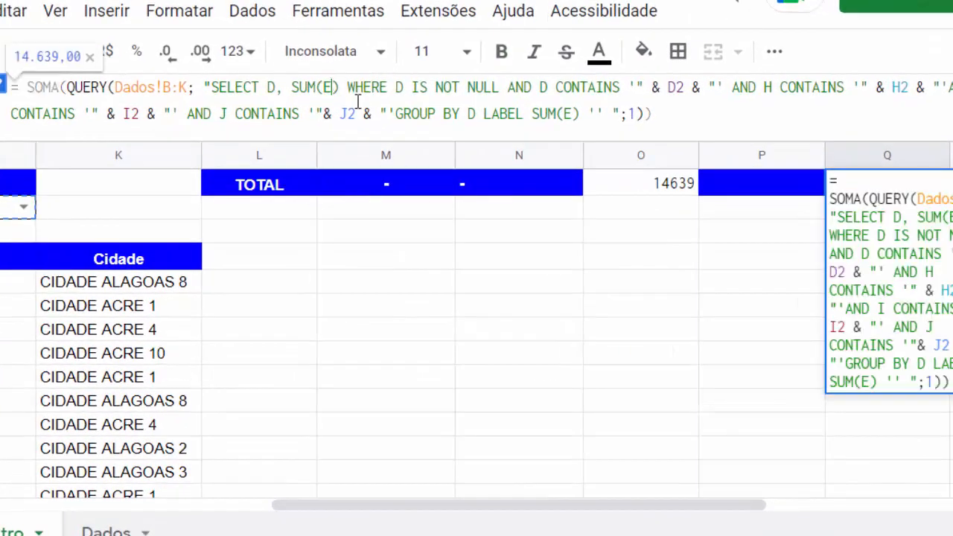
key("BackSpace")
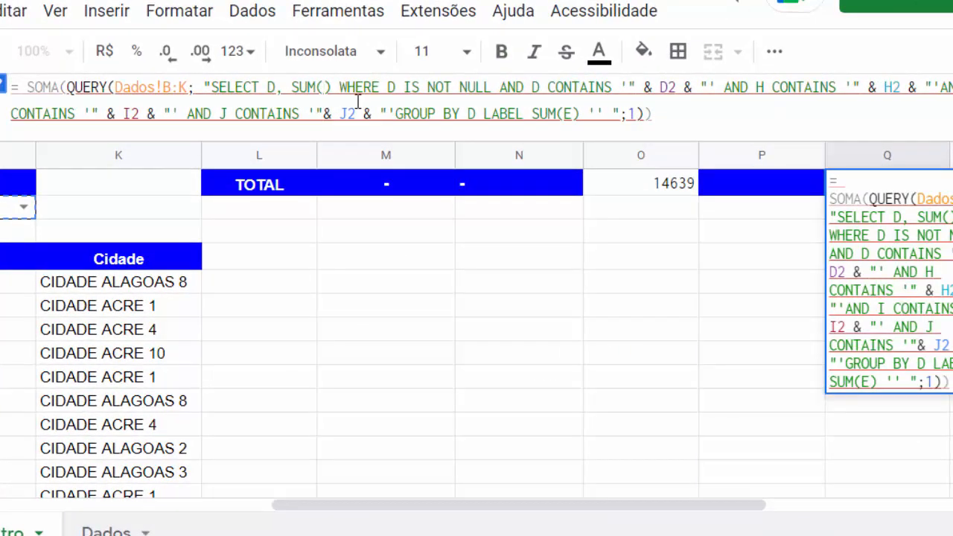
type("G")
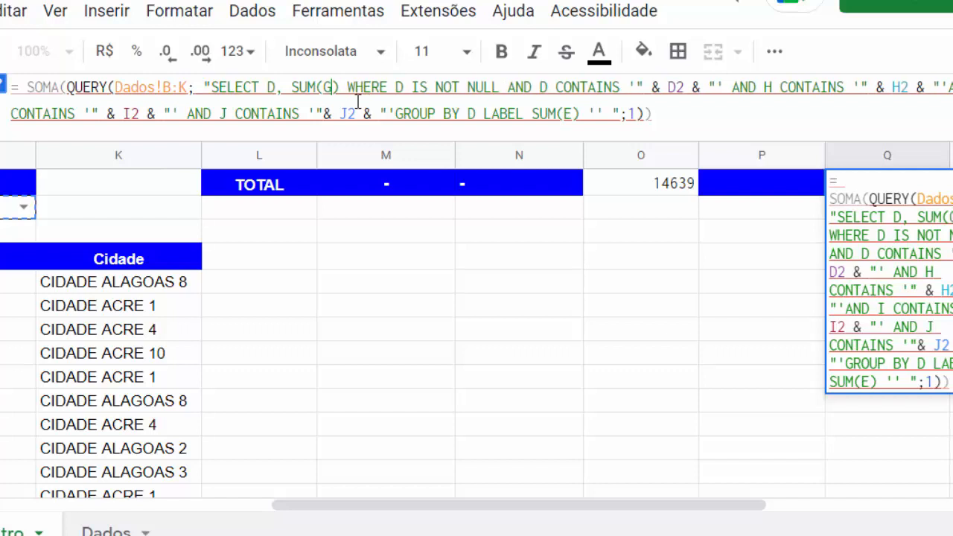
left_click(579, 119)
key("BackSpace")
type("G")
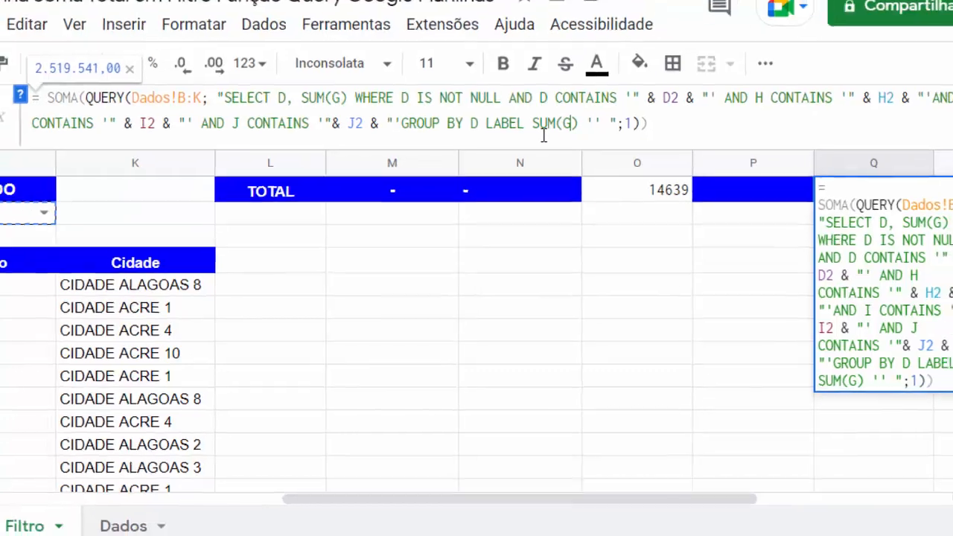
key("Tab")
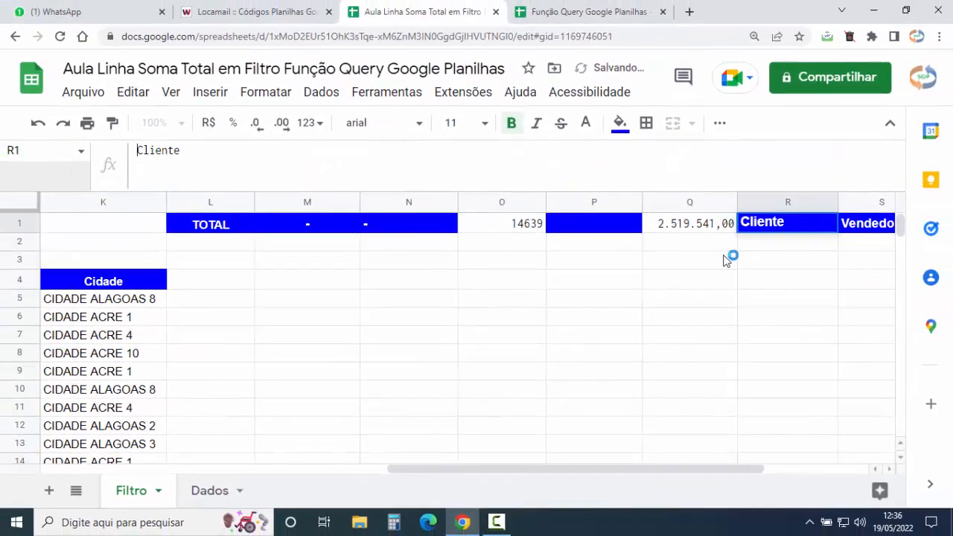
double_click(692, 229)
key("Tab")
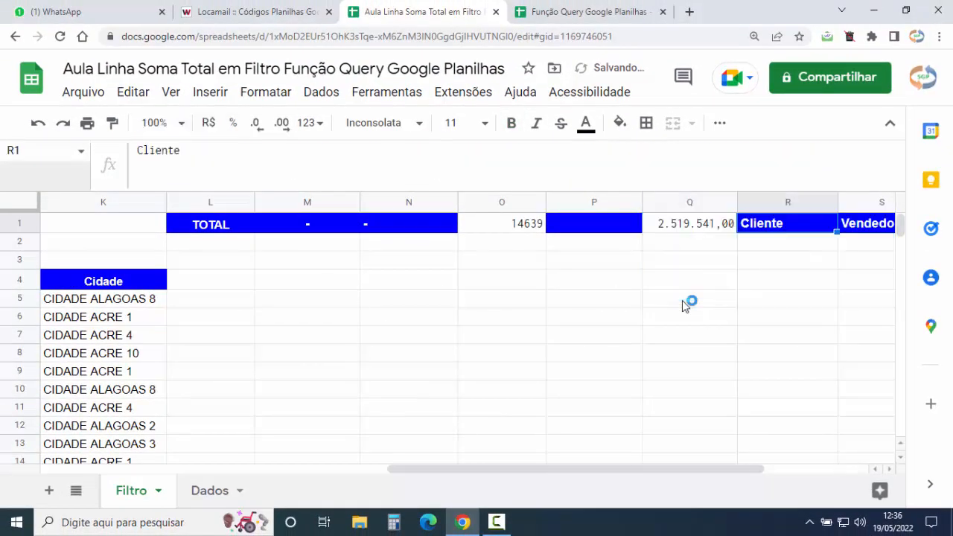
left_click(682, 302)
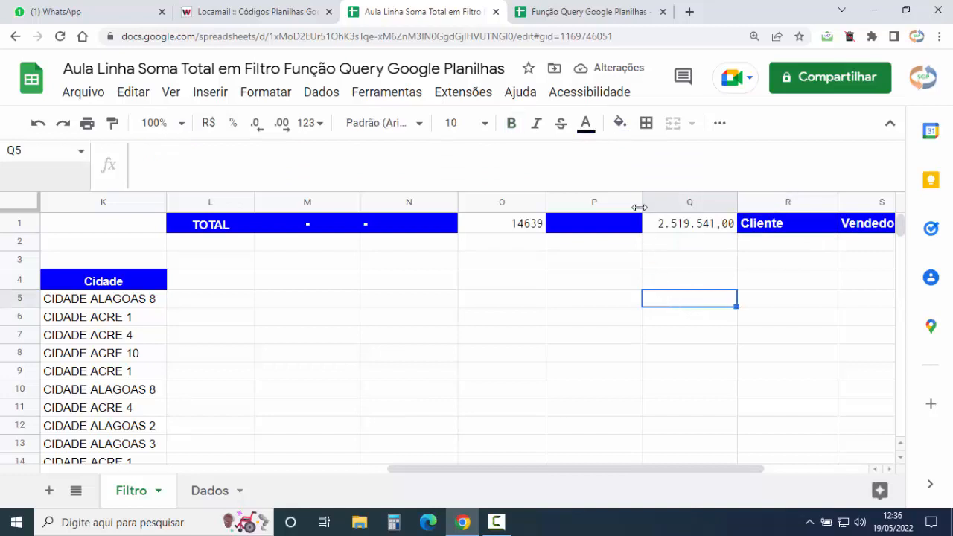
Narrow column P and enter "-" in P1 and in place of the headers in R1 to U1.
left_click_drag(642, 203, 601, 238)
left_click(574, 229)
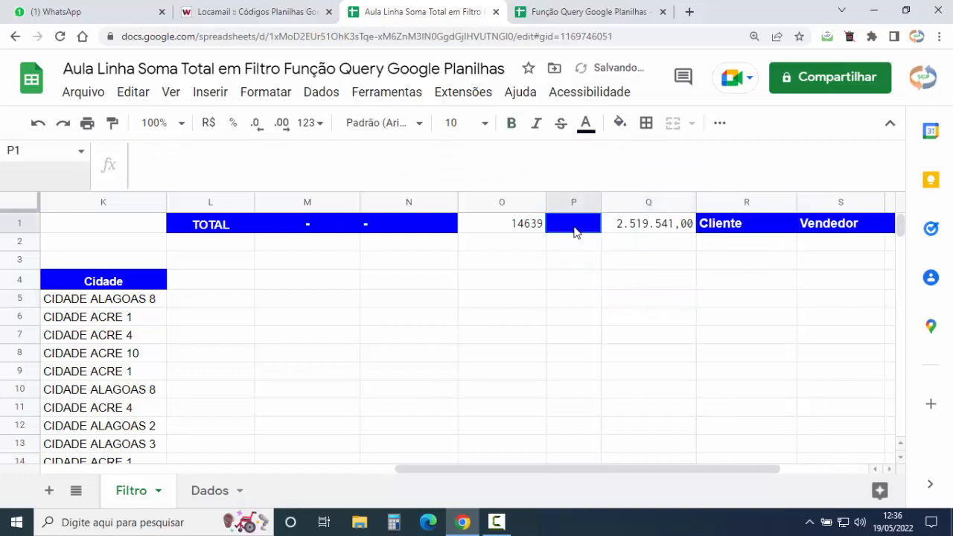
left_click(732, 227)
type("-")
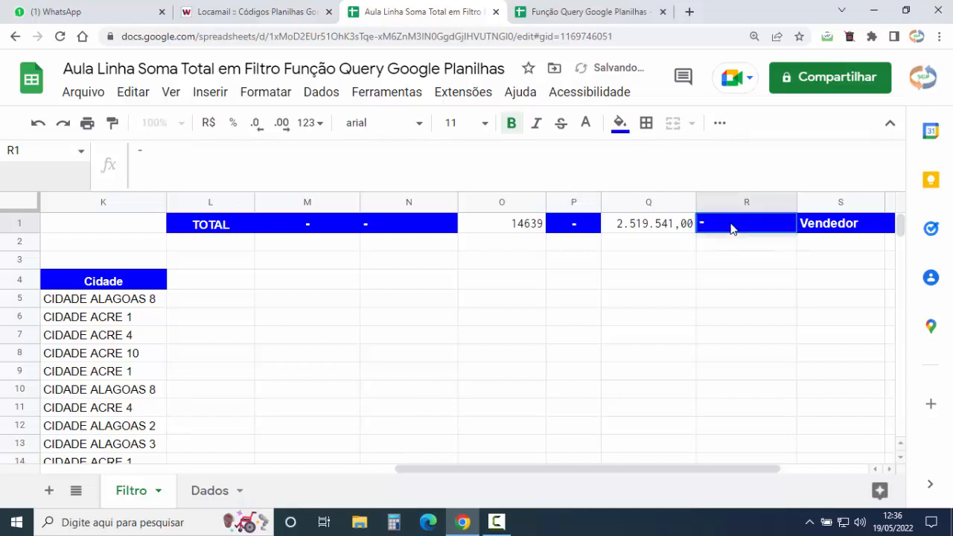
key("Tab")
type("-")
key("Tab")
type("-")
key("Tab")
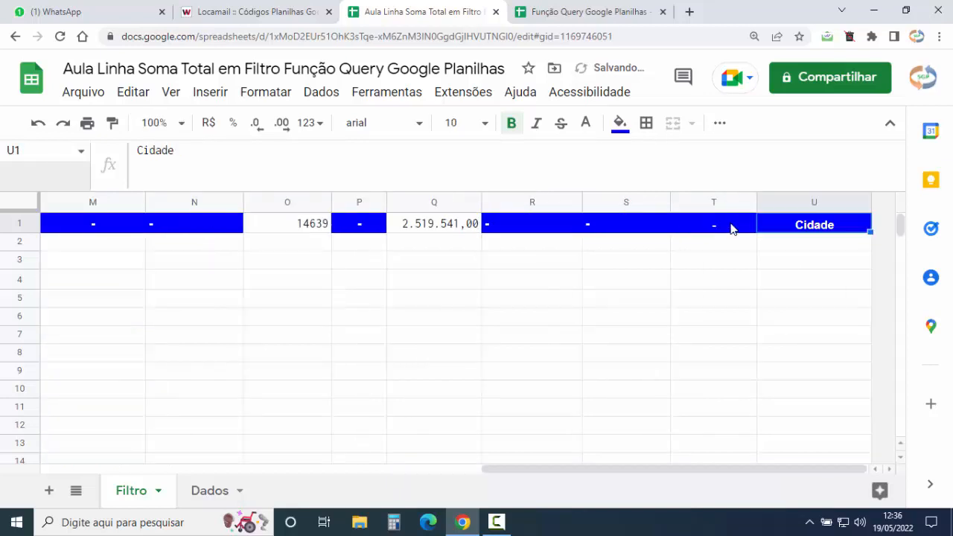
type("-")
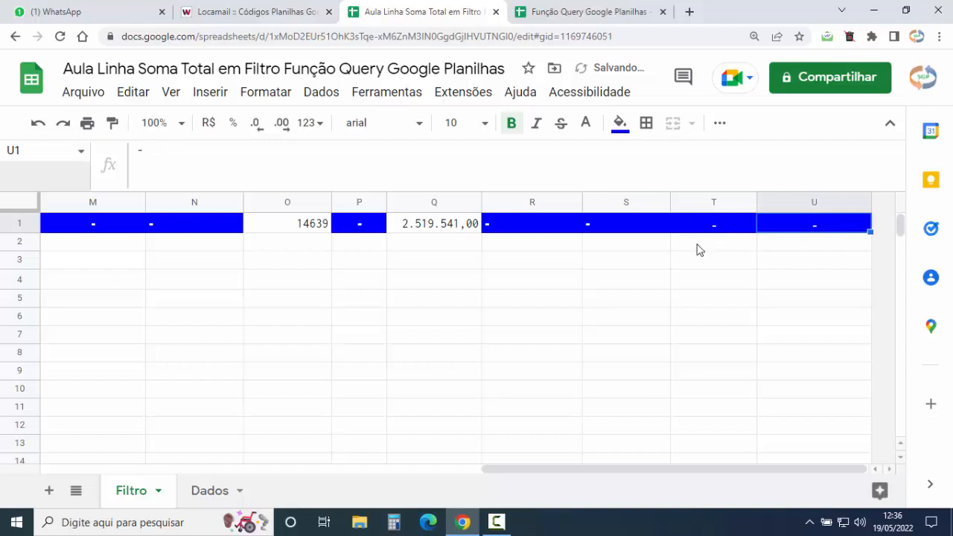
left_click(651, 259)
left_click_drag(530, 226, 840, 234)
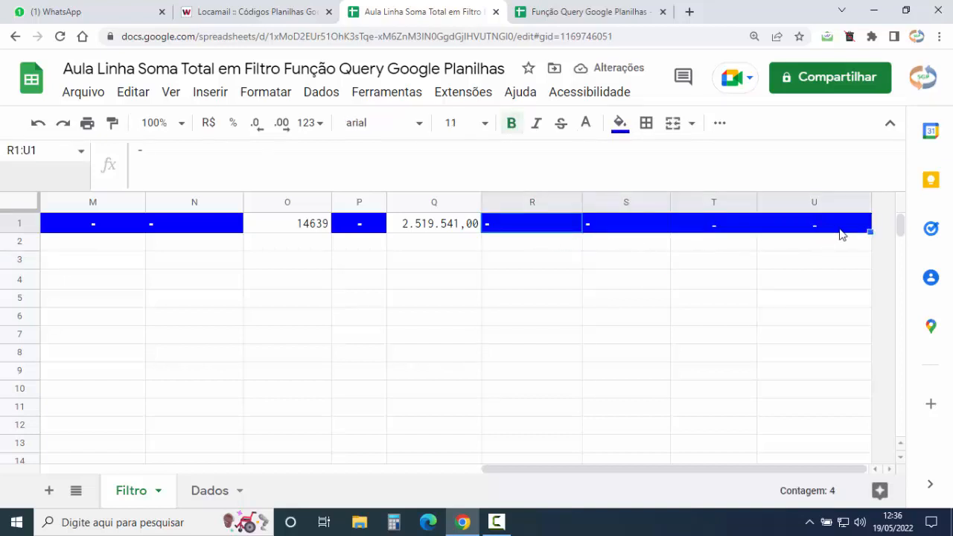
left_click(572, 283)
Format the quantity total in O1 with the Número format (1.000,12).
left_click_drag(597, 471, 554, 474)
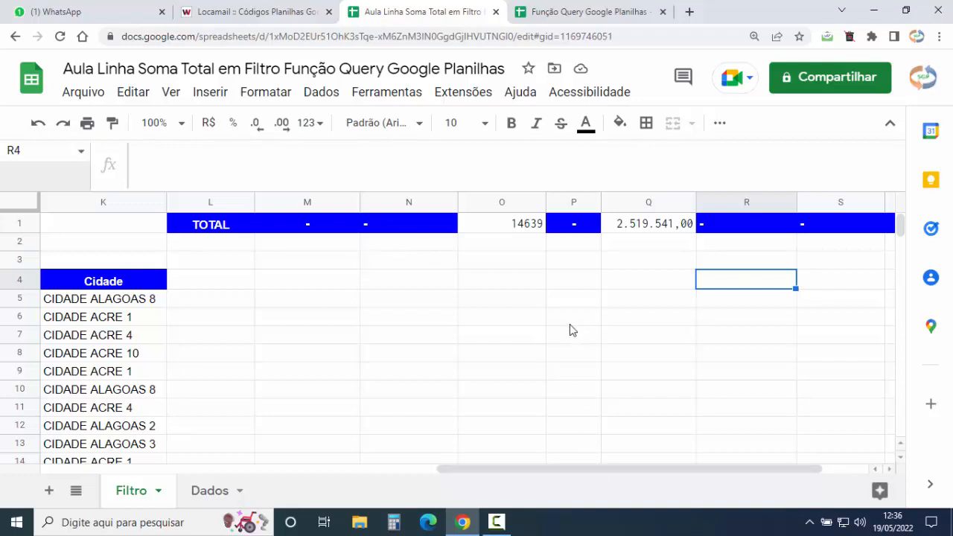
left_click(504, 230)
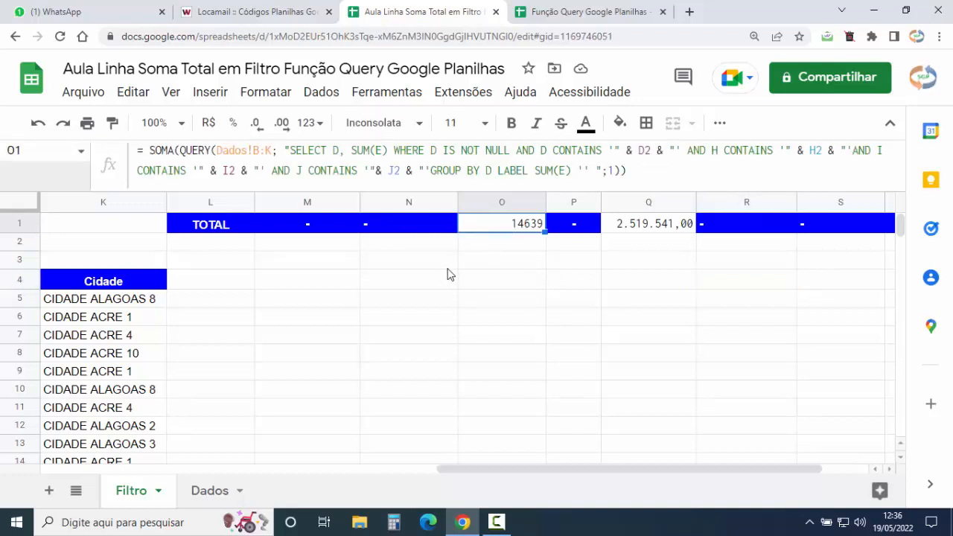
left_click(265, 98)
mouse_move(308, 171)
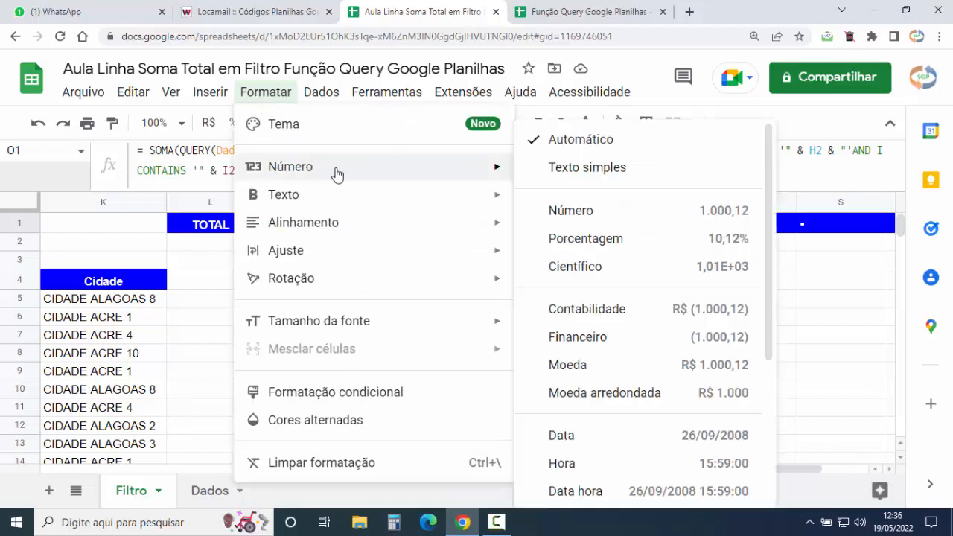
left_click(562, 209)
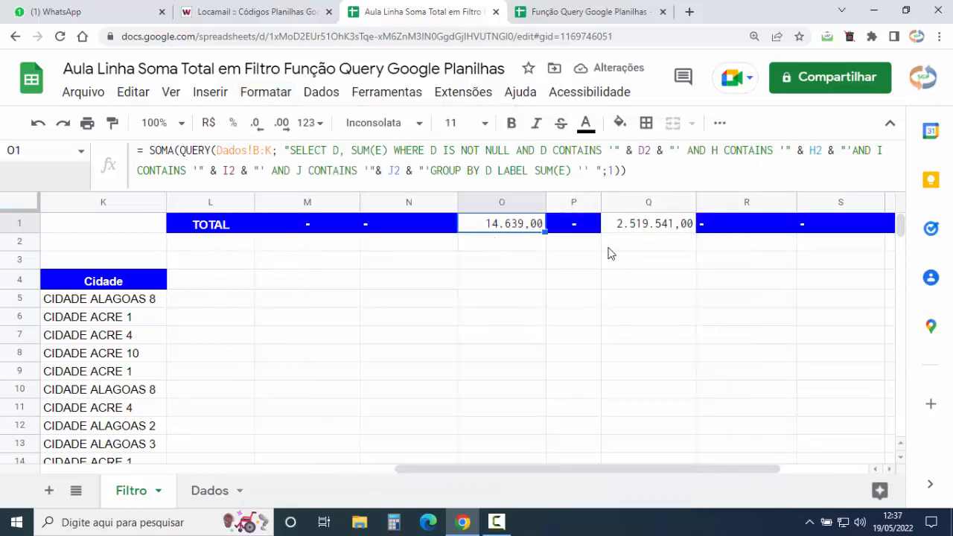
Style O1 like the rest of the total row: blue fill, white bold text, centred horizontally.
left_click(619, 124)
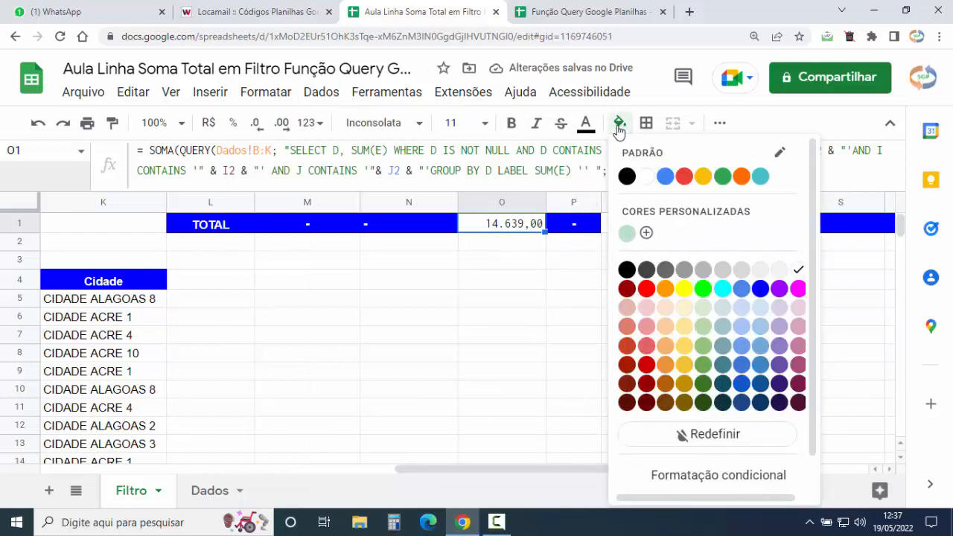
left_click(760, 290)
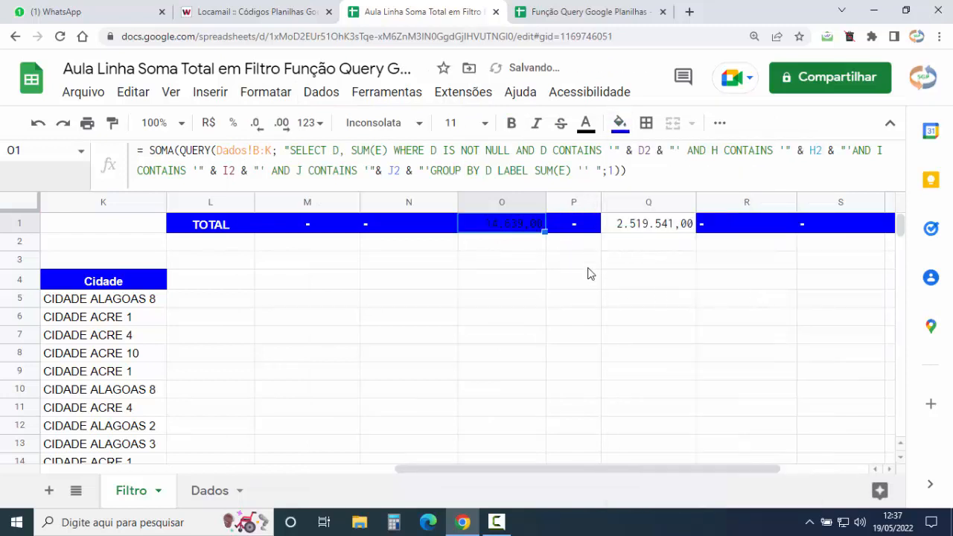
left_click(585, 125)
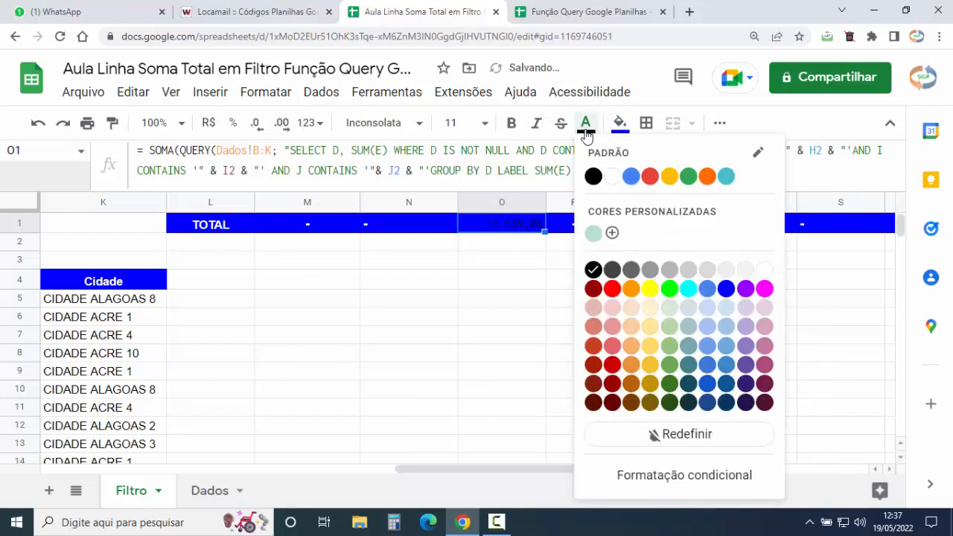
left_click(613, 184)
left_click(512, 123)
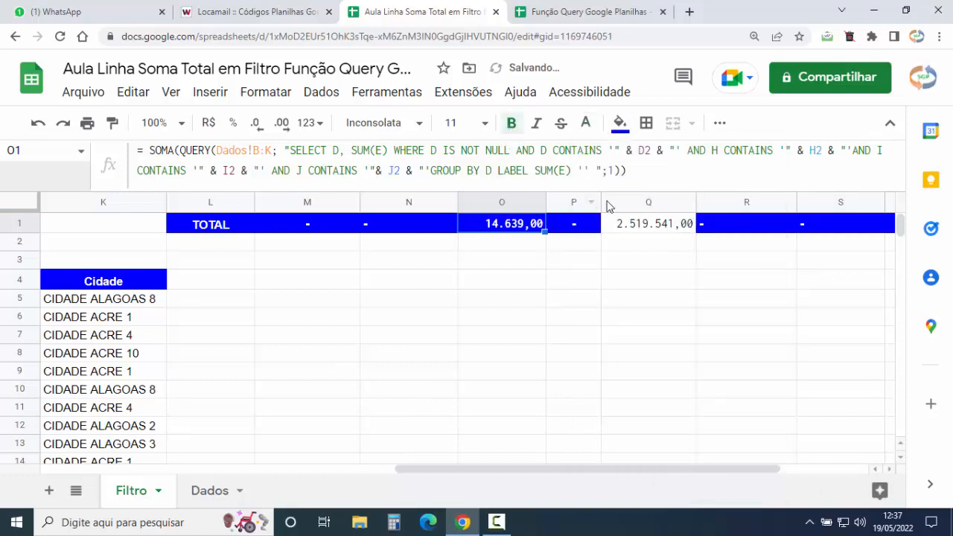
left_click(719, 123)
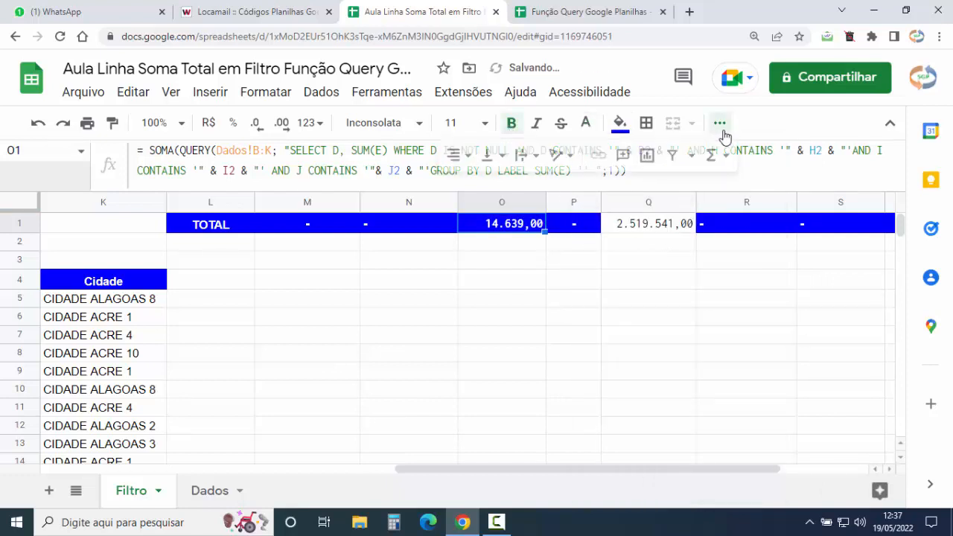
left_click(458, 155)
left_click(476, 186)
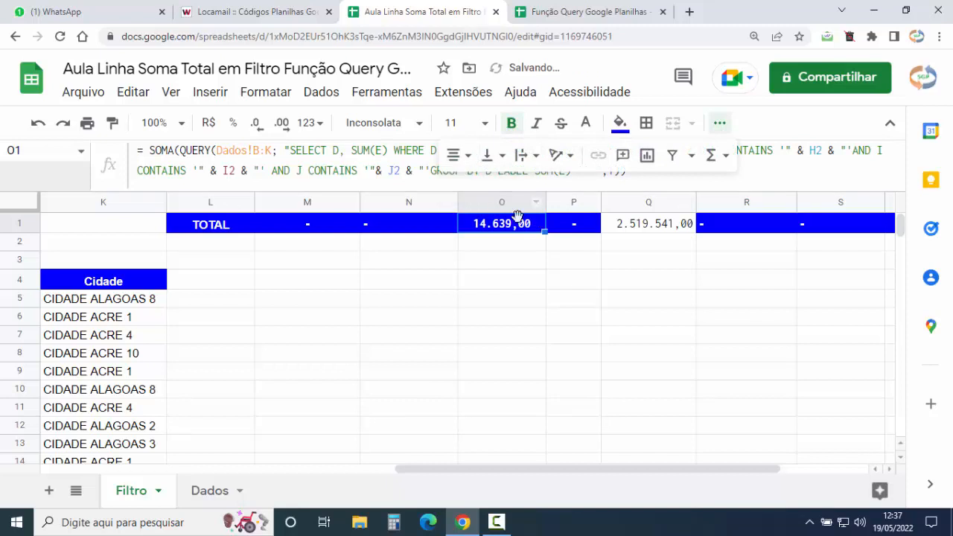
Give the sales total in Q1 bold white text, a blue fill and centred horizontal alignment.
left_click(655, 223)
left_click(511, 125)
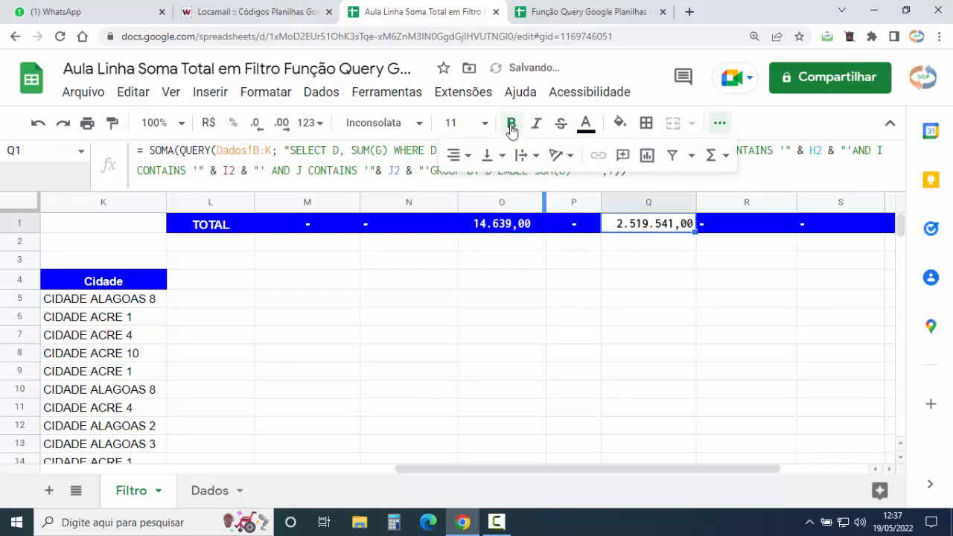
left_click(619, 124)
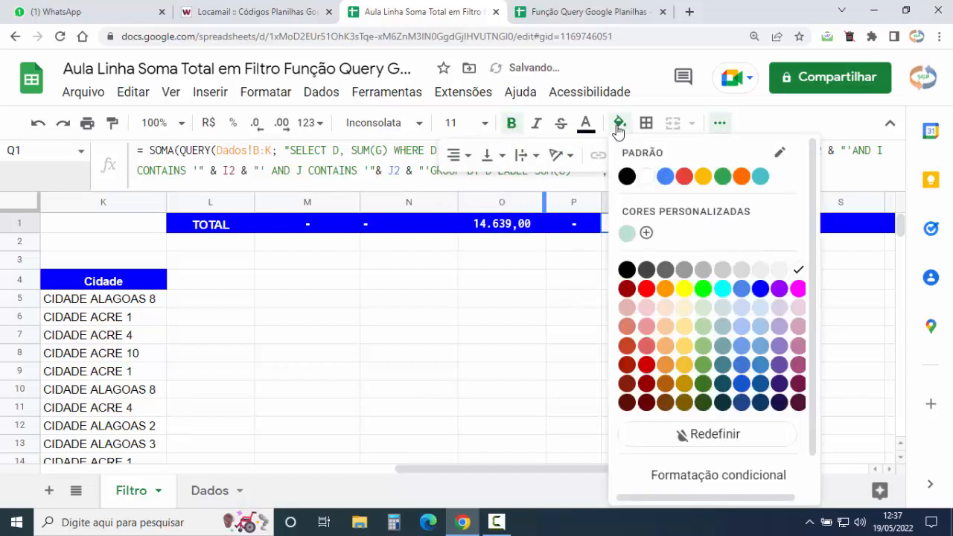
left_click(644, 176)
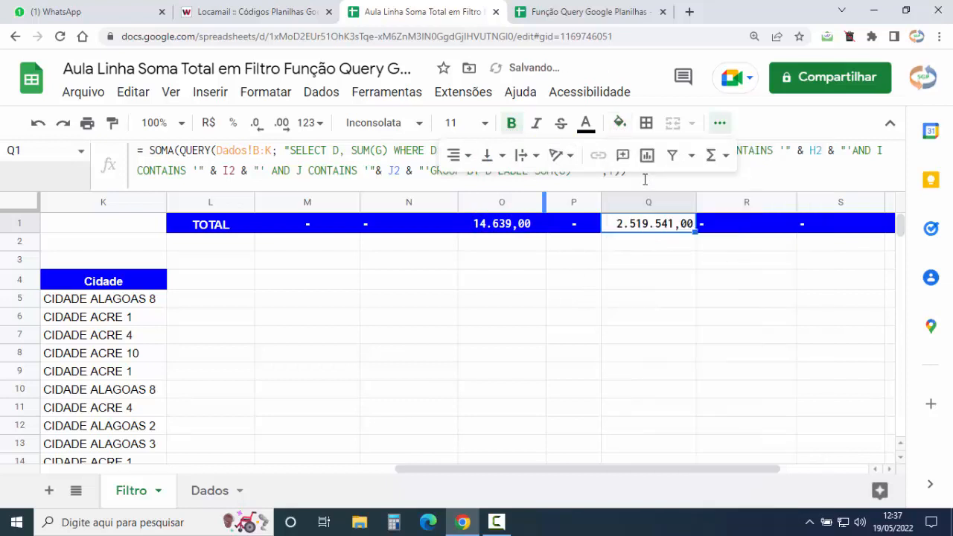
left_click(618, 125)
left_click(760, 296)
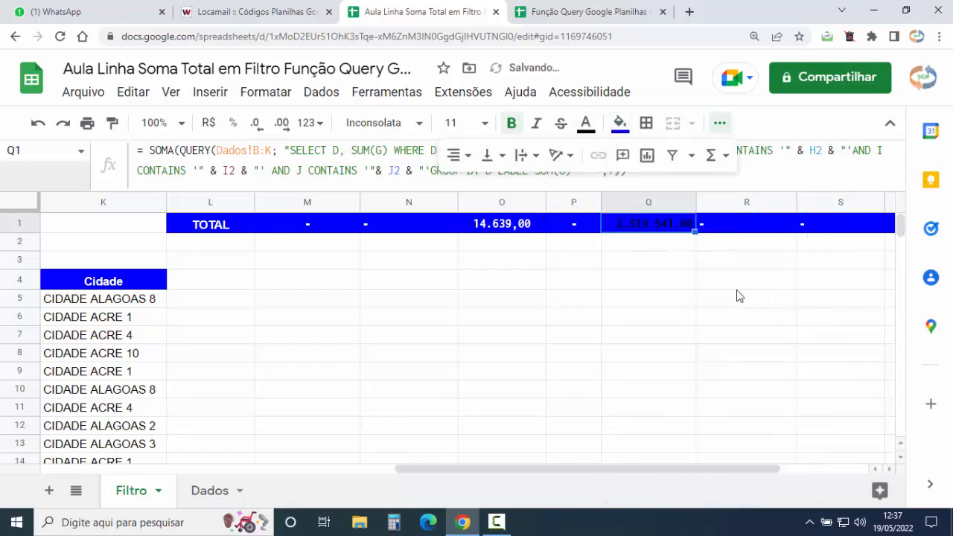
left_click(585, 123)
left_click(617, 179)
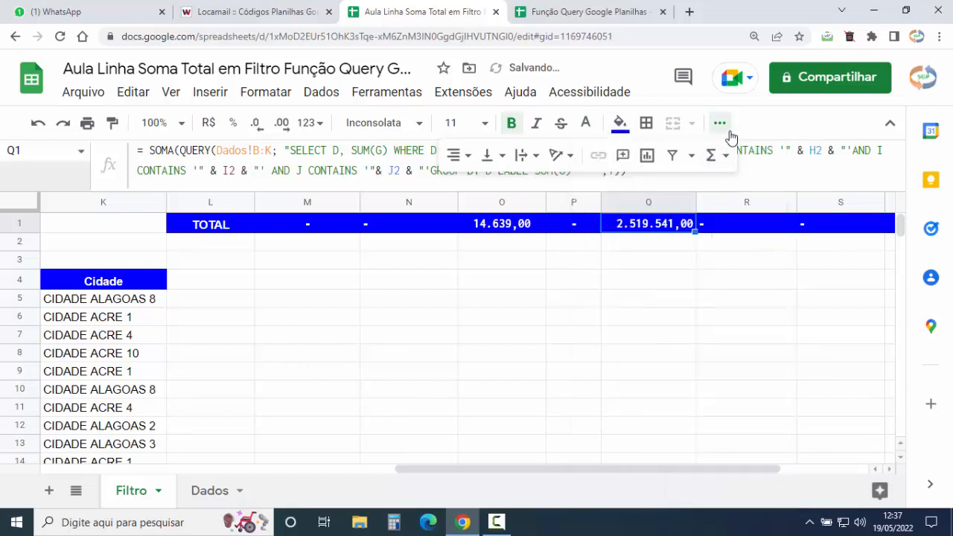
left_click(460, 155)
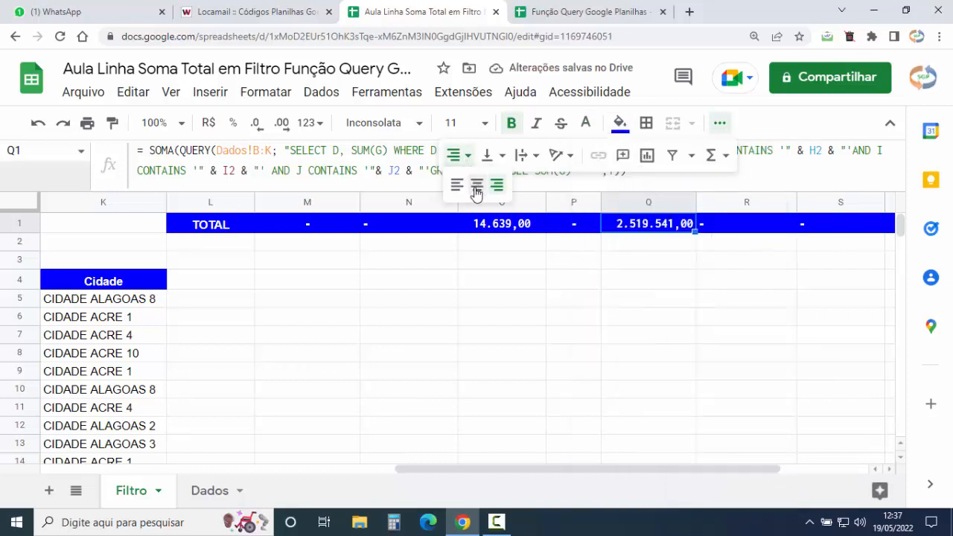
left_click(476, 185)
left_click(652, 264)
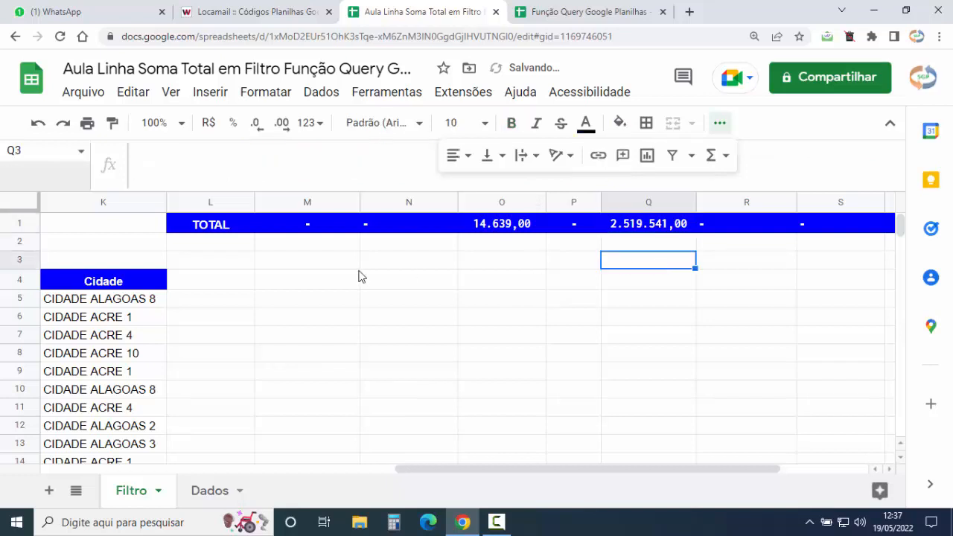
Narrow columns M, N, R, S, T and U so the total row is more compact.
left_click_drag(457, 202, 291, 201)
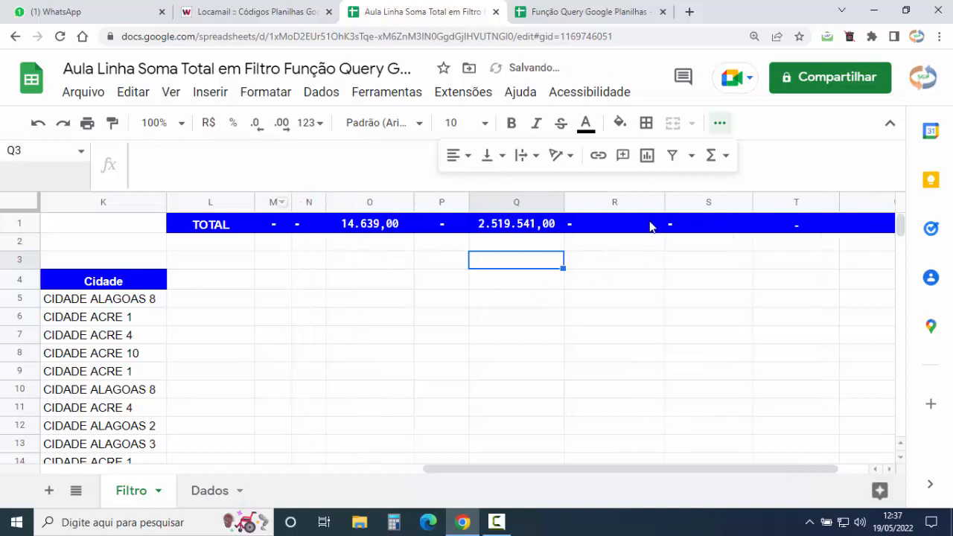
left_click_drag(662, 206, 596, 205)
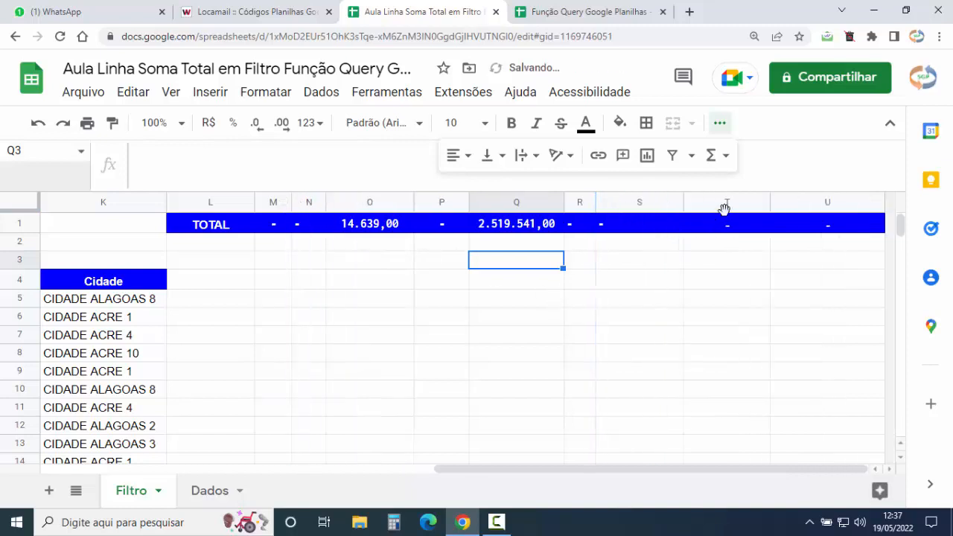
left_click_drag(681, 206, 634, 206)
left_click_drag(718, 206, 669, 205)
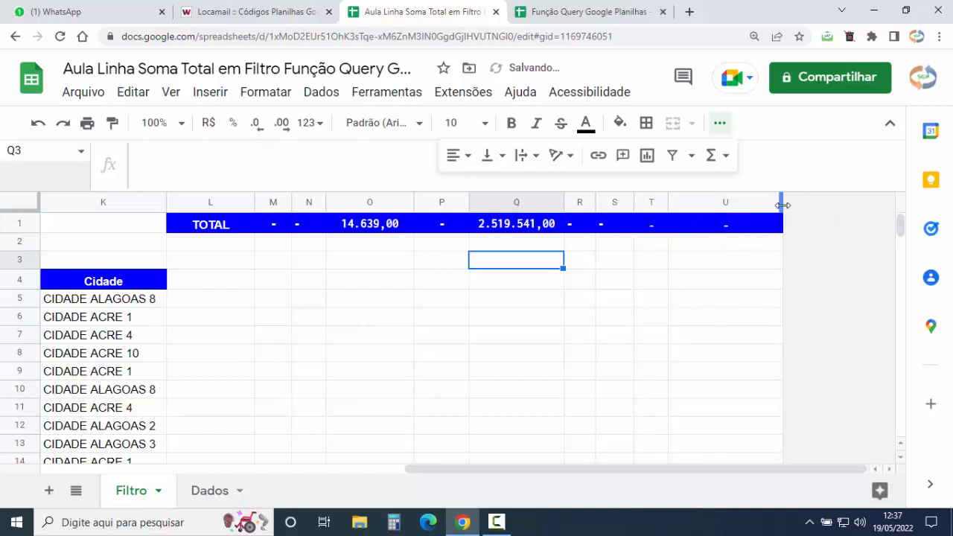
left_click_drag(782, 207, 713, 206)
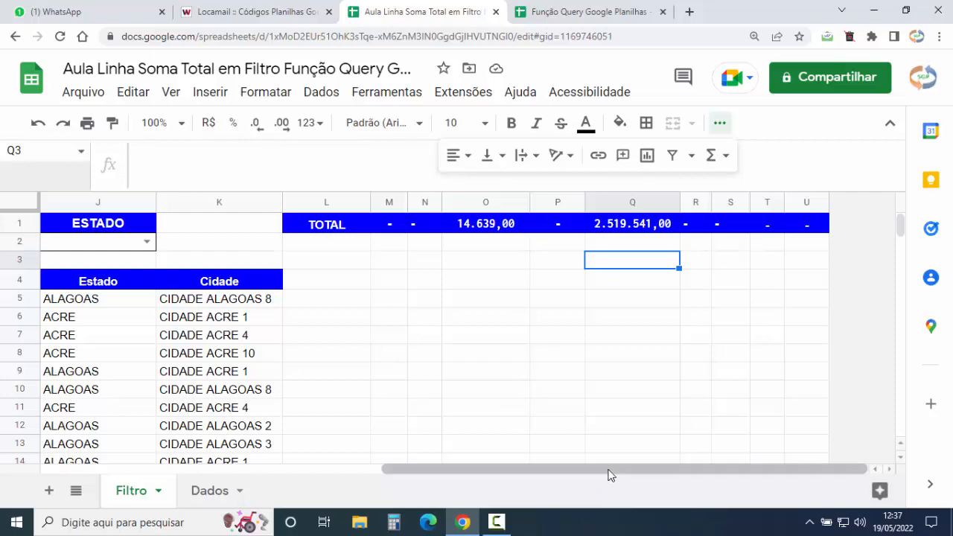
Wrap the QUERY formula in B4 in array braces and append a semicolon and an empty nested array, {}, after it.
left_click_drag(608, 474, 253, 472)
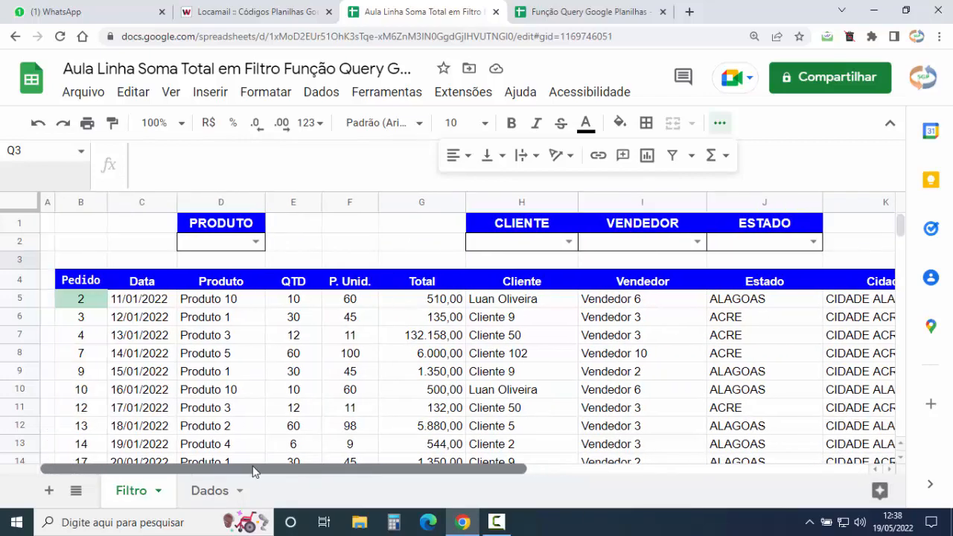
left_click(92, 281)
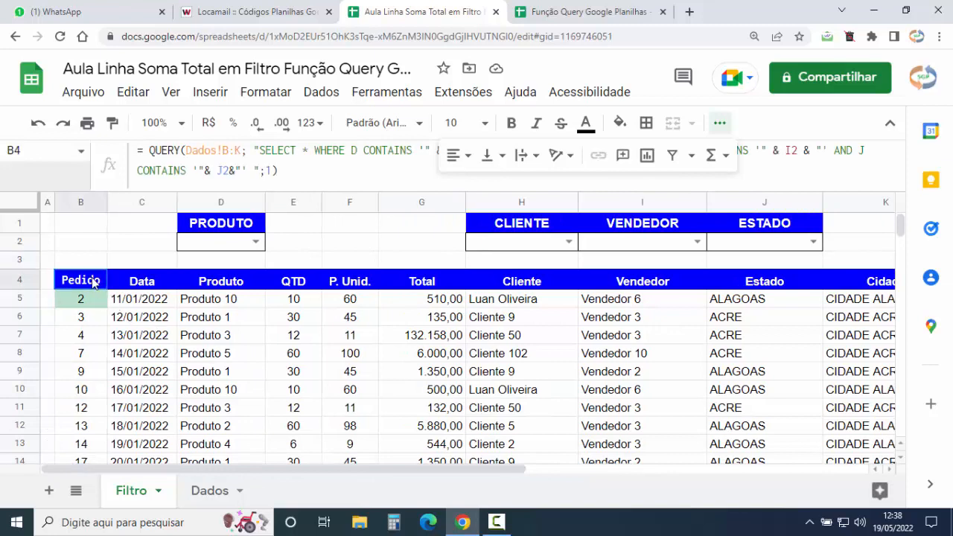
left_click(721, 123)
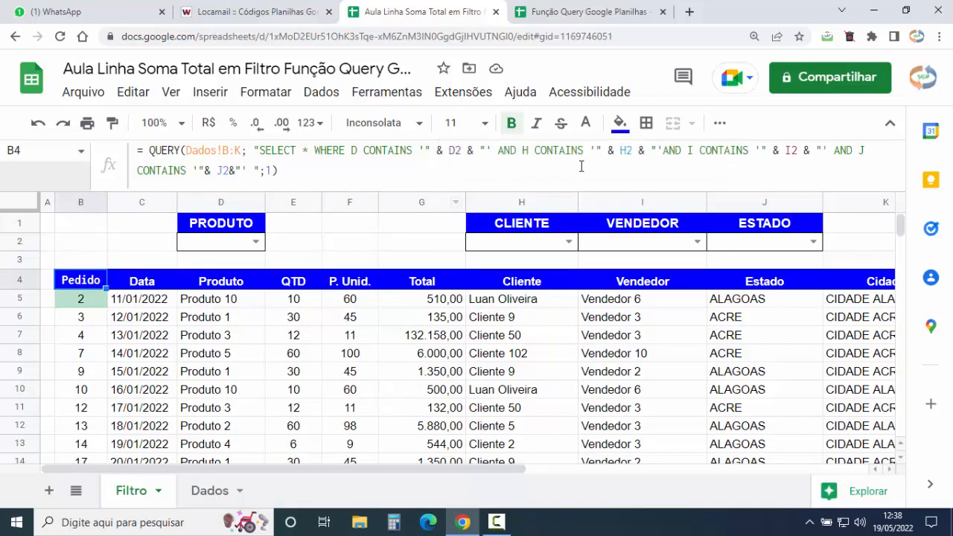
left_click(148, 150)
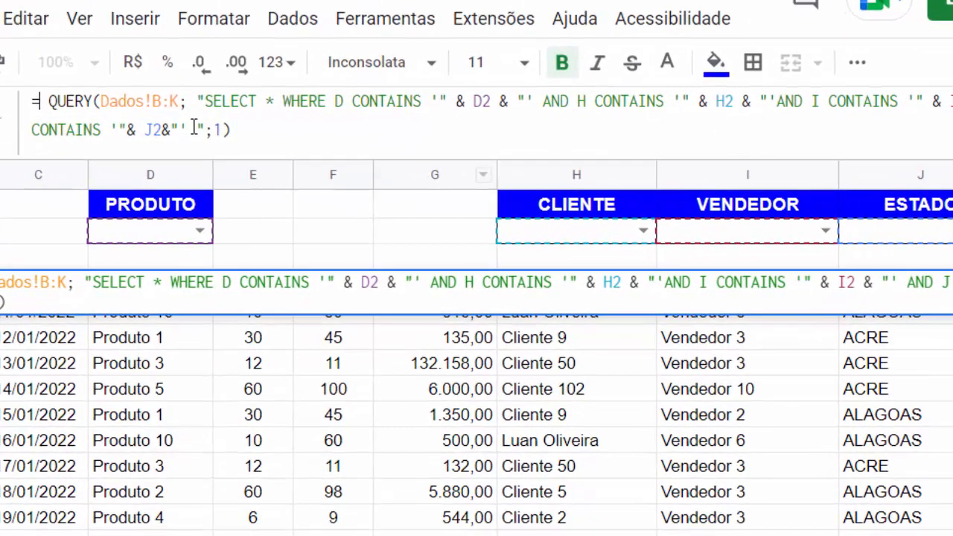
type("{")
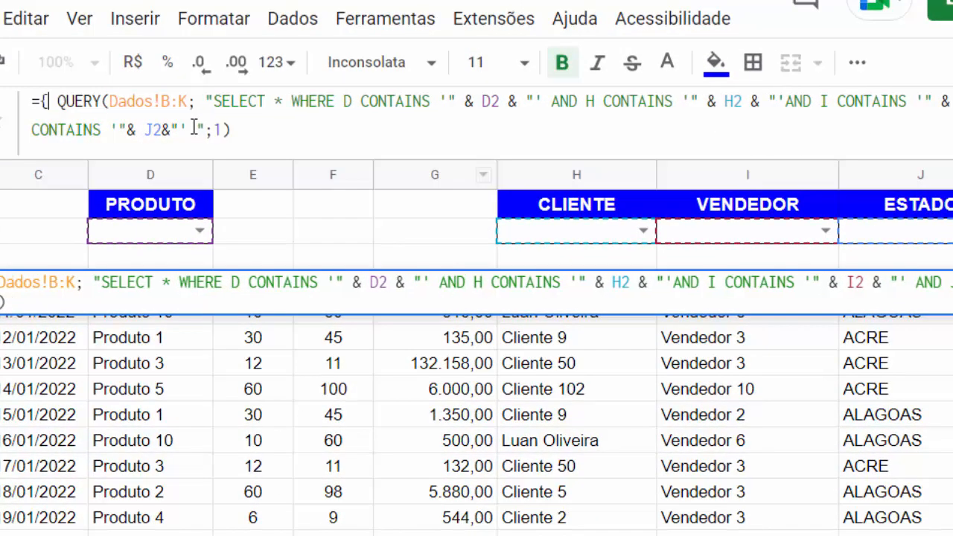
key("Delete")
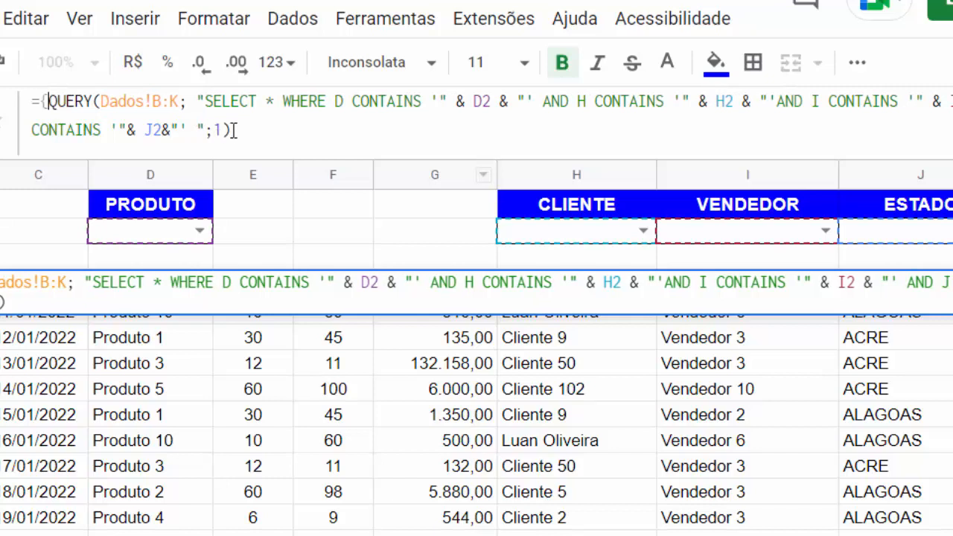
left_click(236, 129)
type(";")
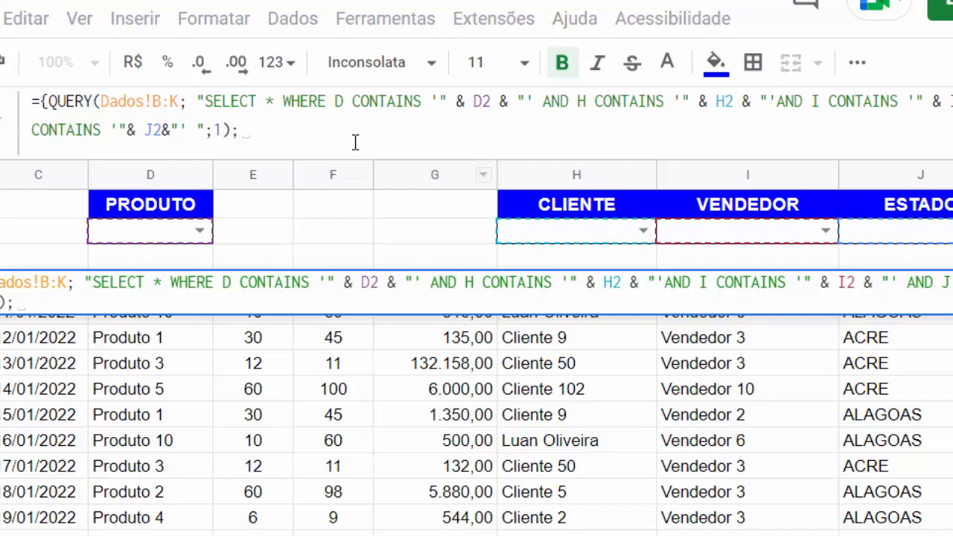
type("{}")
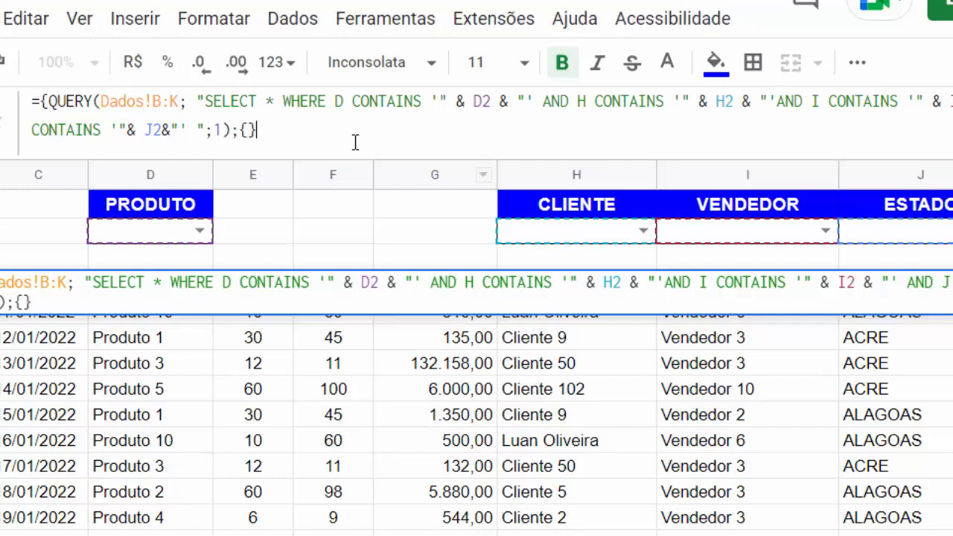
type("}")
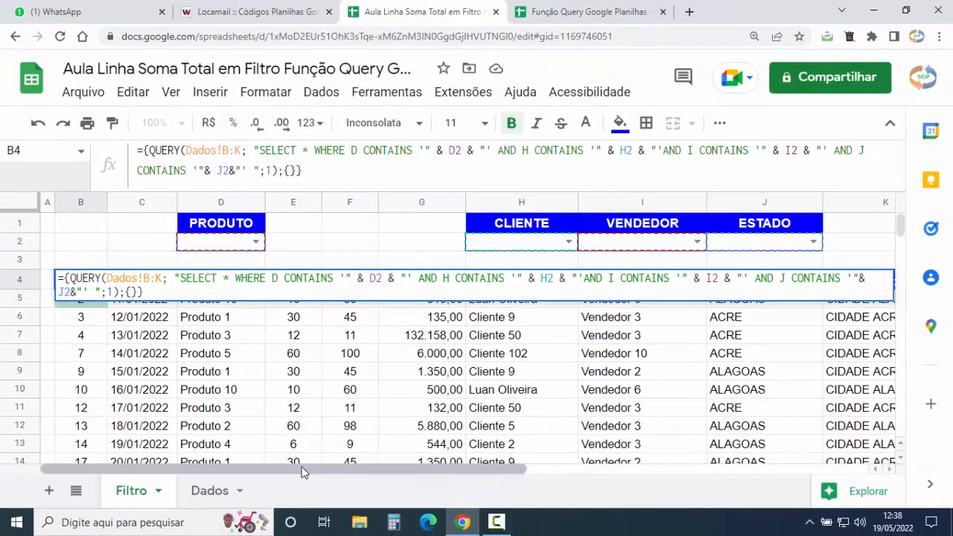
Reference the total row L1:U1 inside the nested array in B4 and commit the formula.
left_click_drag(320, 470, 623, 469)
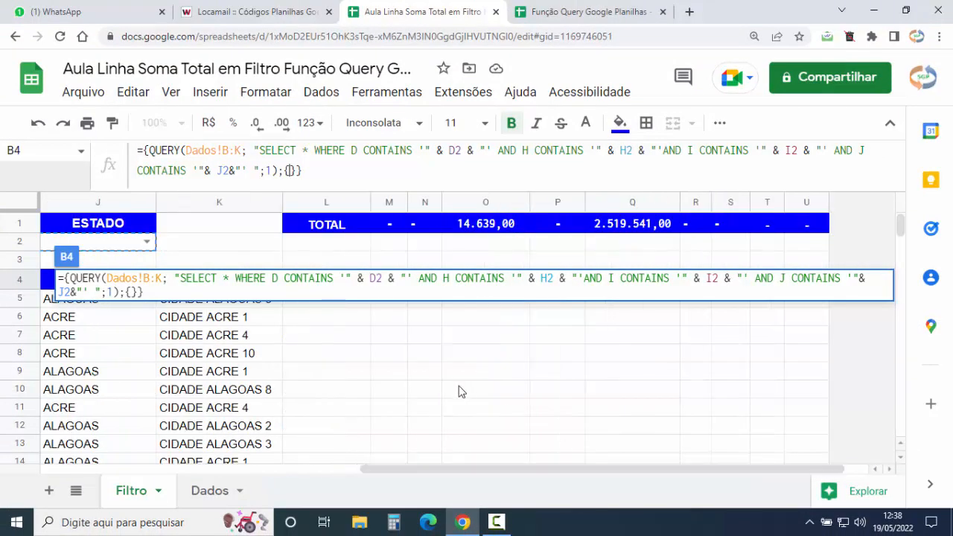
left_click(326, 224)
left_click_drag(326, 225, 801, 233)
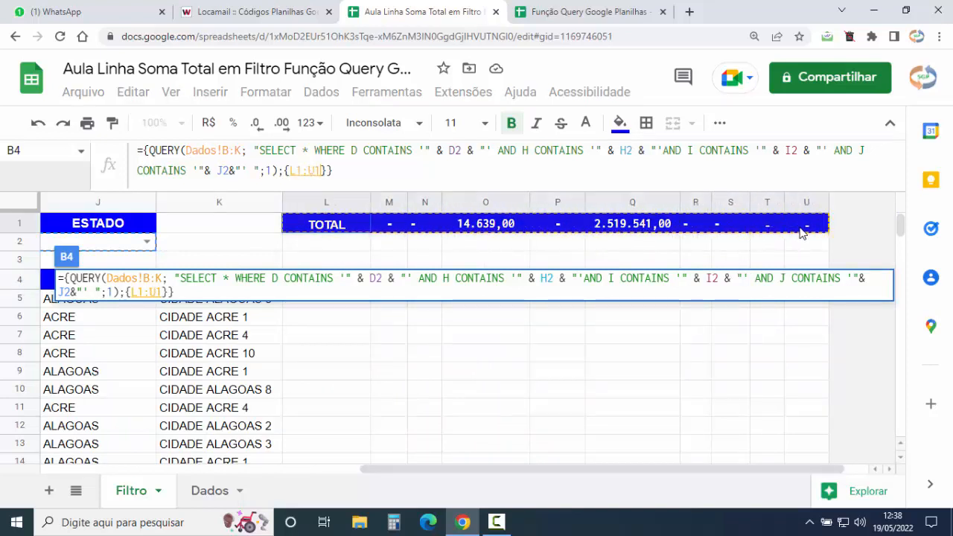
left_click(337, 170)
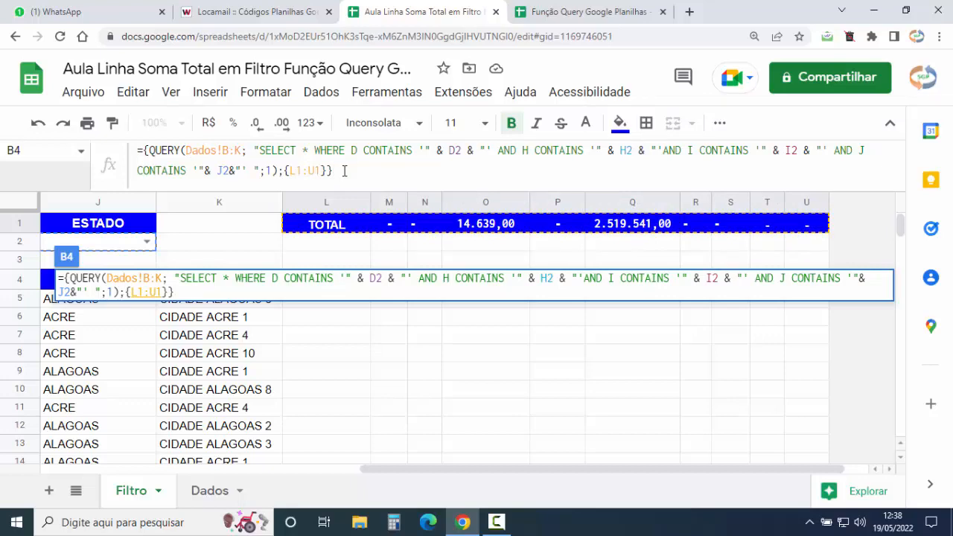
key("Tab")
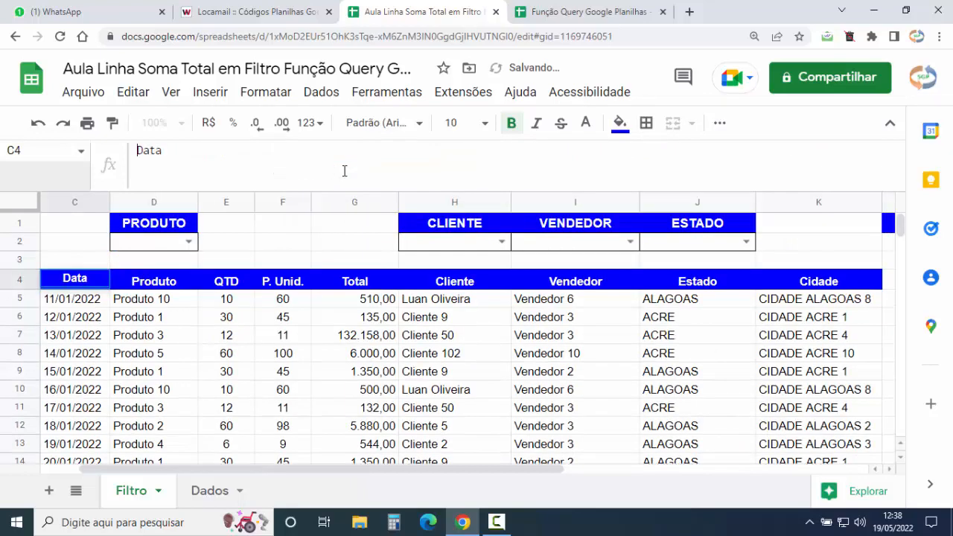
Filter the results by Produto 9 in D2 and check the row beneath the filtered orders.
double_click(268, 241)
left_click(190, 247)
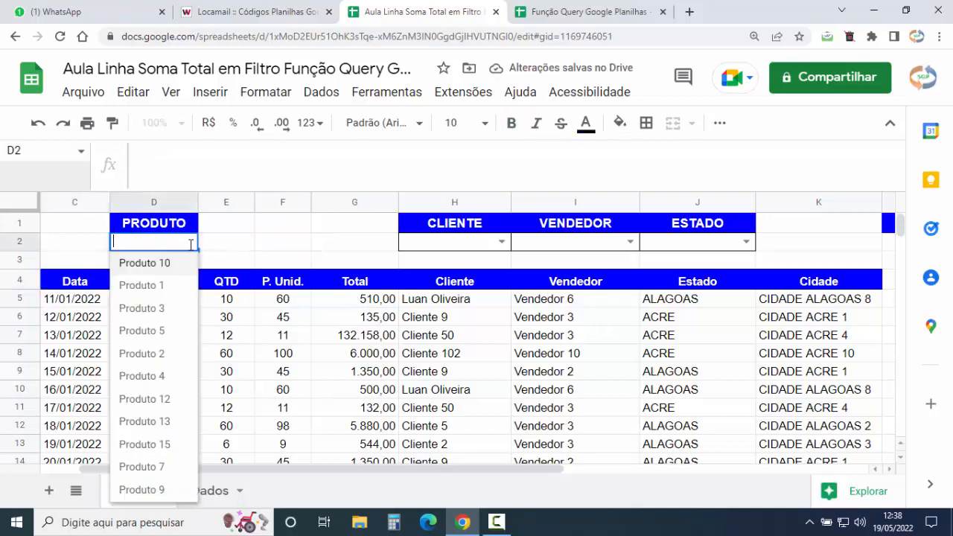
left_click(142, 490)
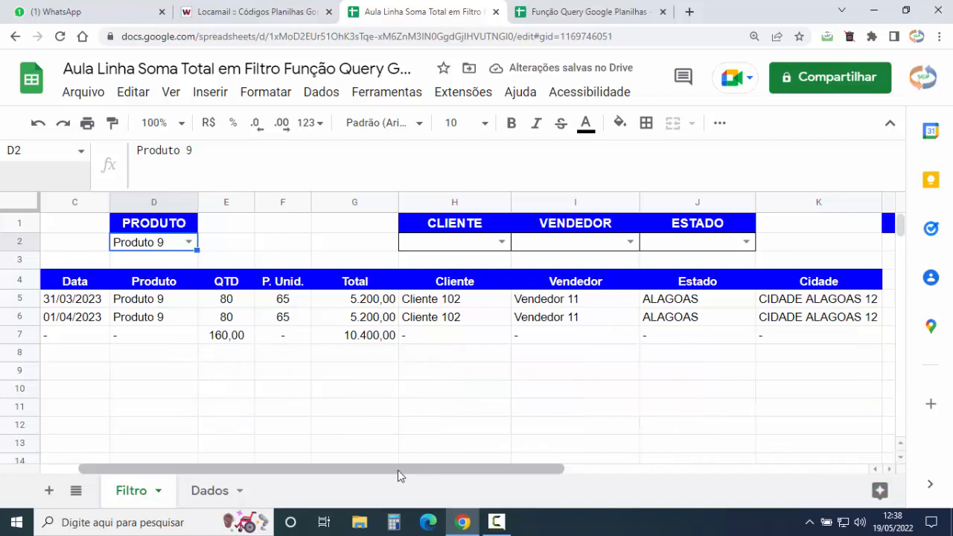
left_click_drag(398, 470, 223, 473)
left_click(138, 339)
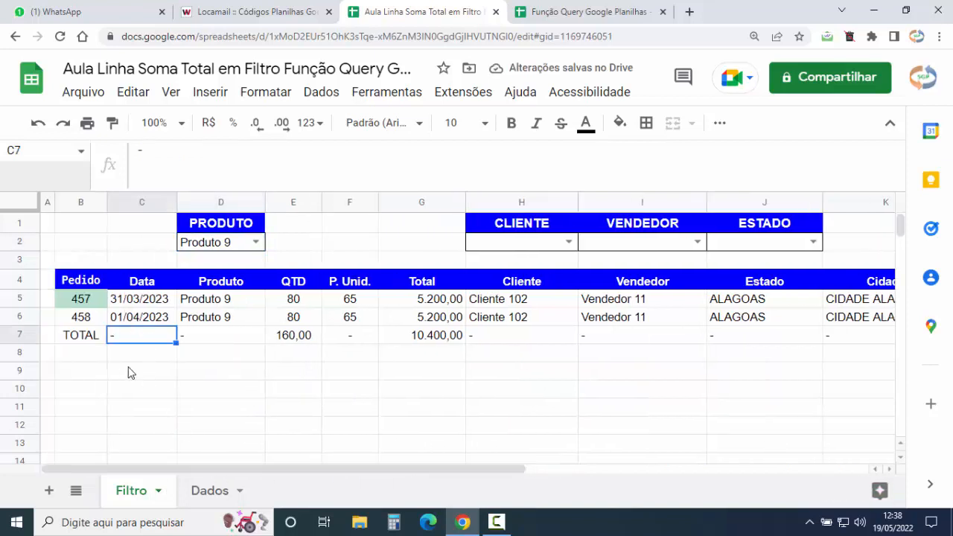
left_click(84, 338)
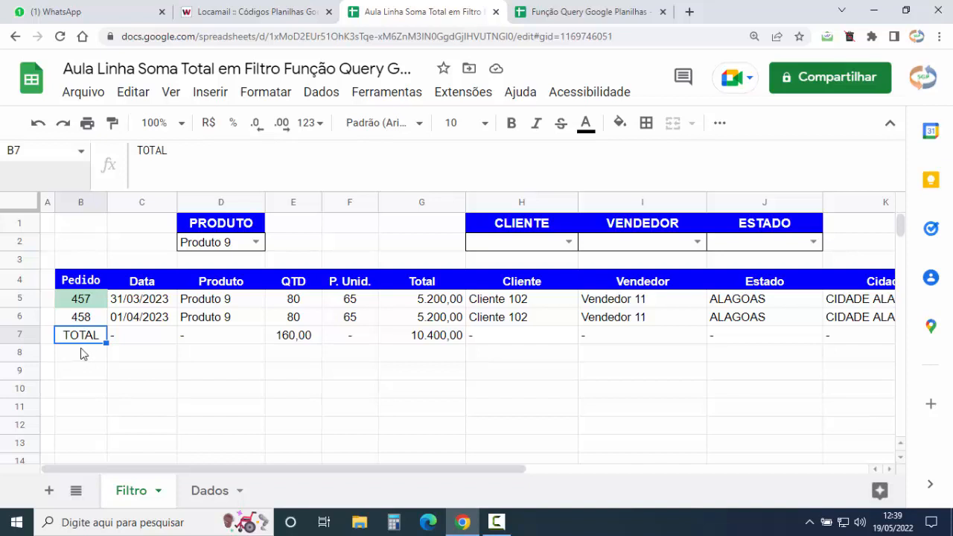
Clear the product filter in D2.
left_click(206, 248)
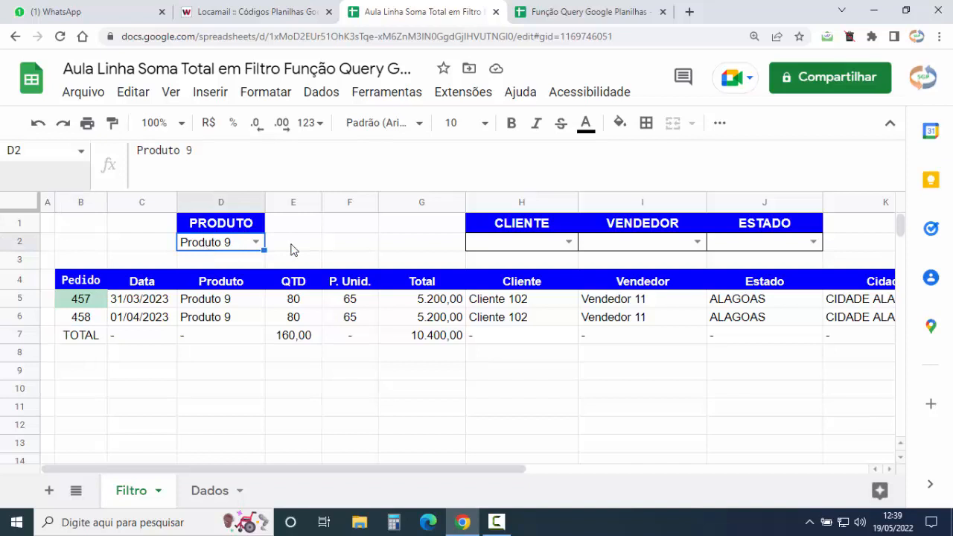
key("Delete")
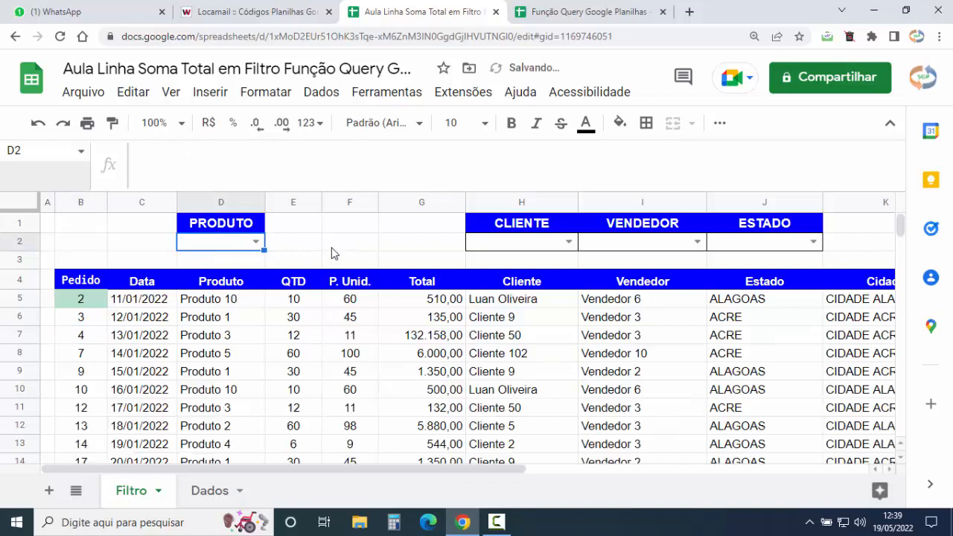
left_click(332, 247)
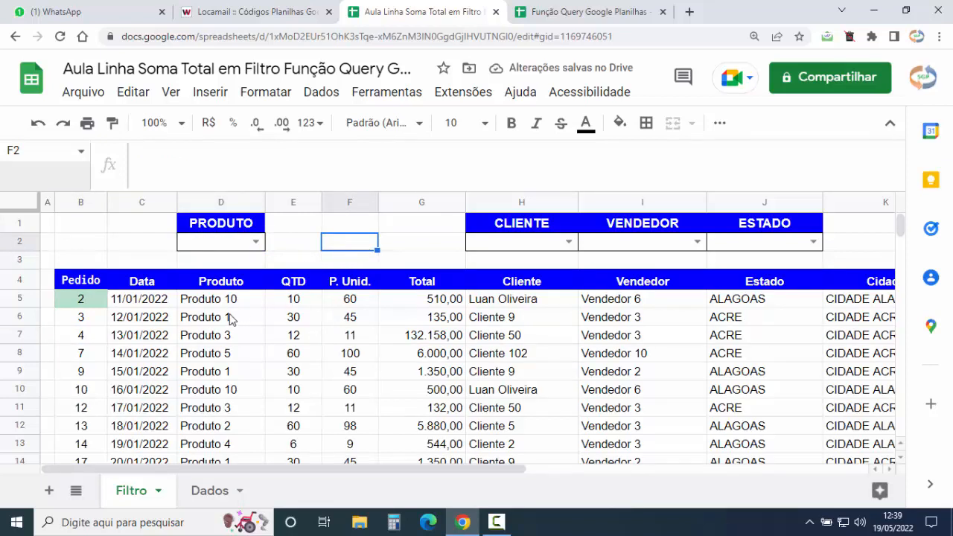
Examine column B down to its last filled cell to find where the TOTAL row sits below the unfiltered results.
left_click(87, 288)
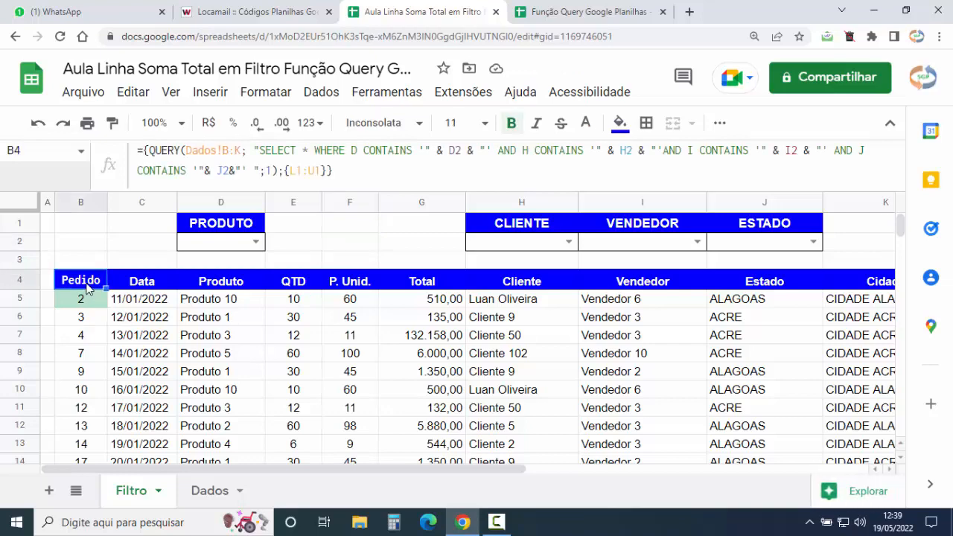
key("ctrl+Down")
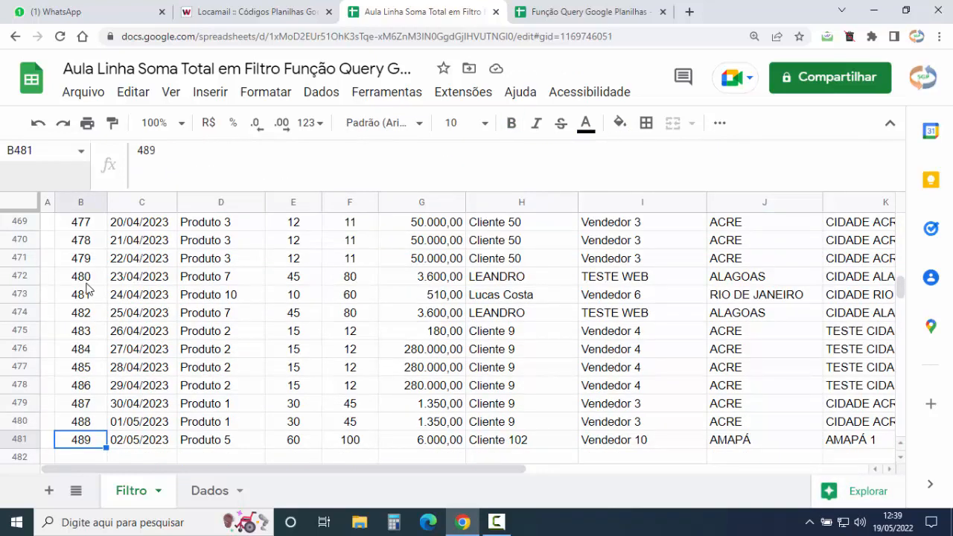
key("Down")
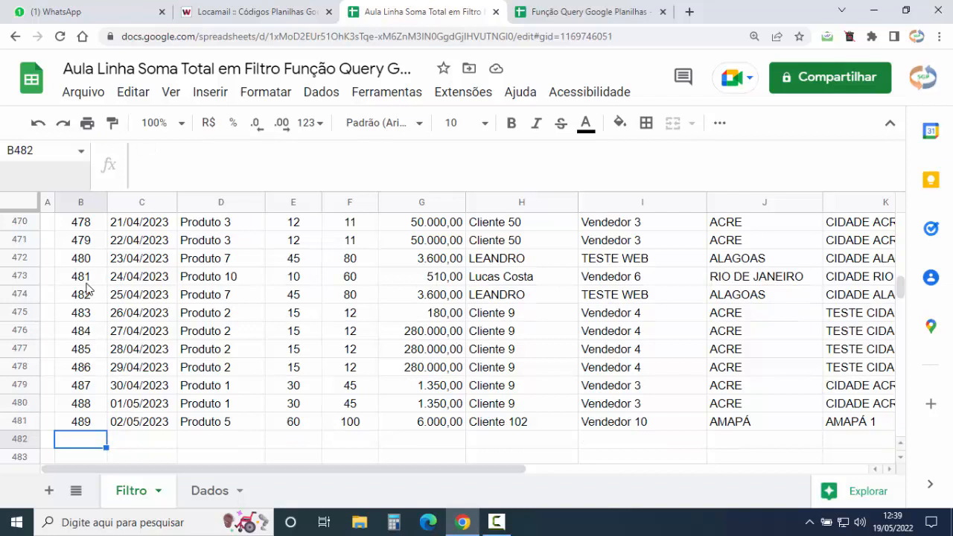
key("ctrl+Down")
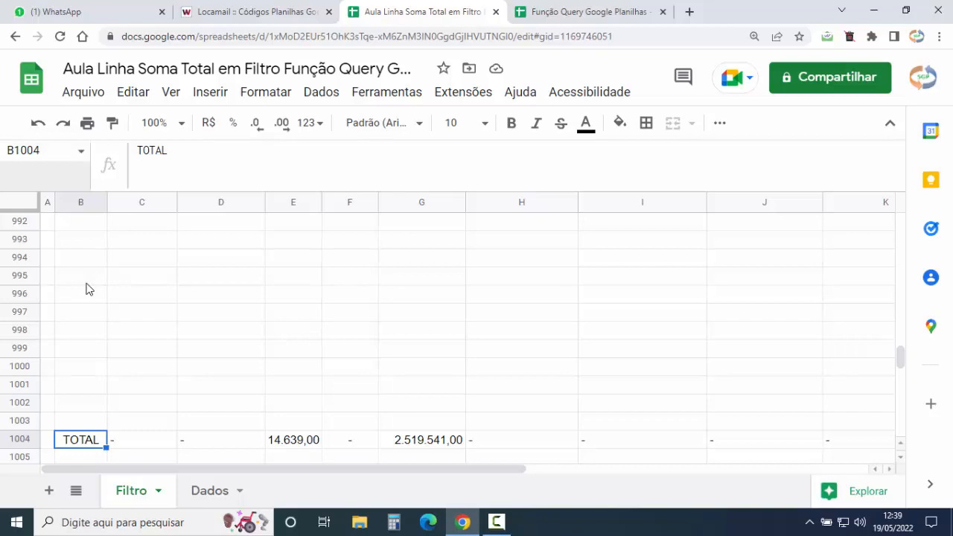
key("ctrl+Up")
key("ctrl+Up")
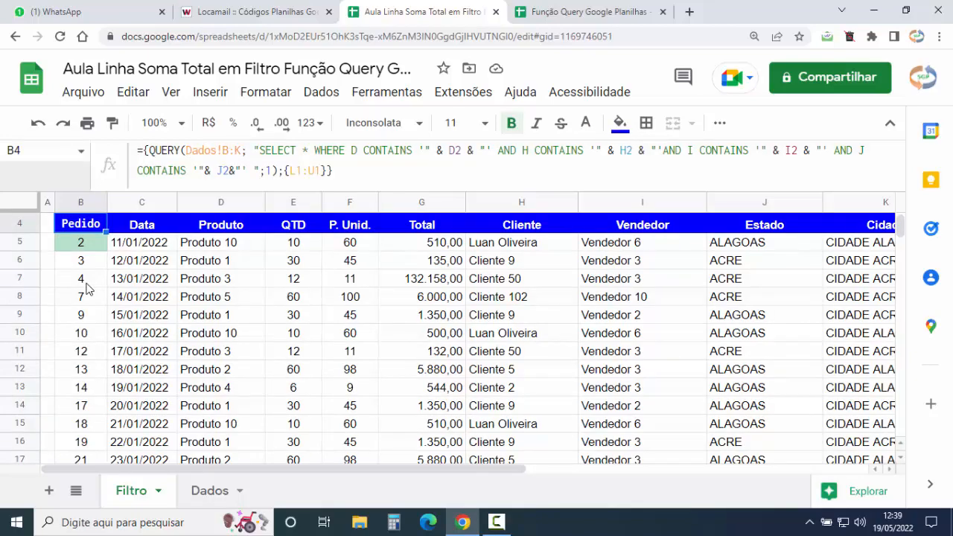
key("Up")
scroll(85, 288, "up", 1)
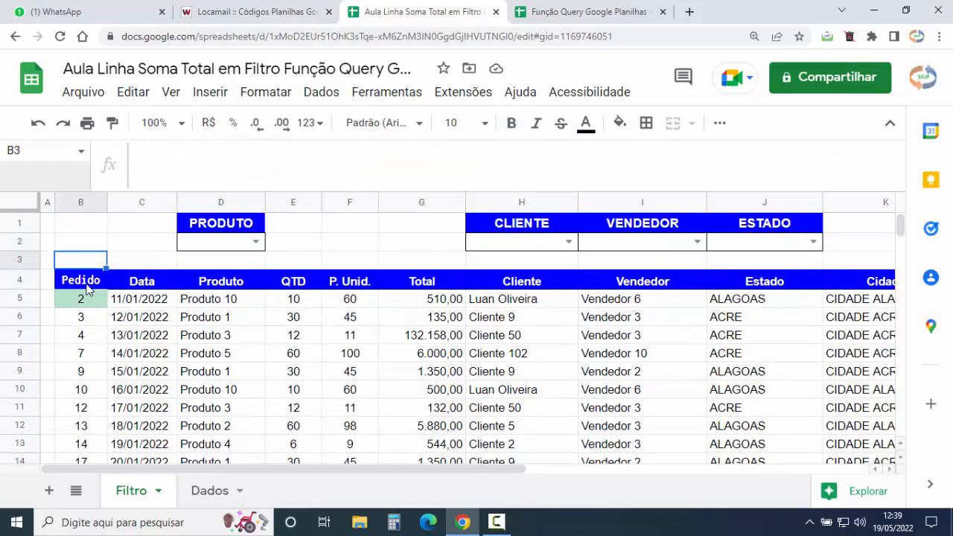
Add the condition D IS NOT NULL AND right after WHERE in the B4 QUERY formula and commit it.
left_click(85, 288)
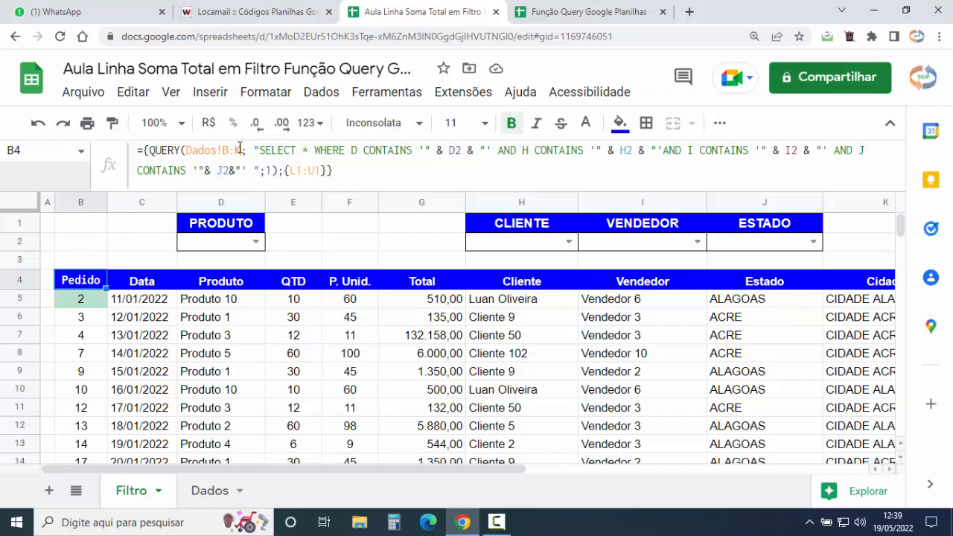
left_click_drag(241, 150, 223, 151)
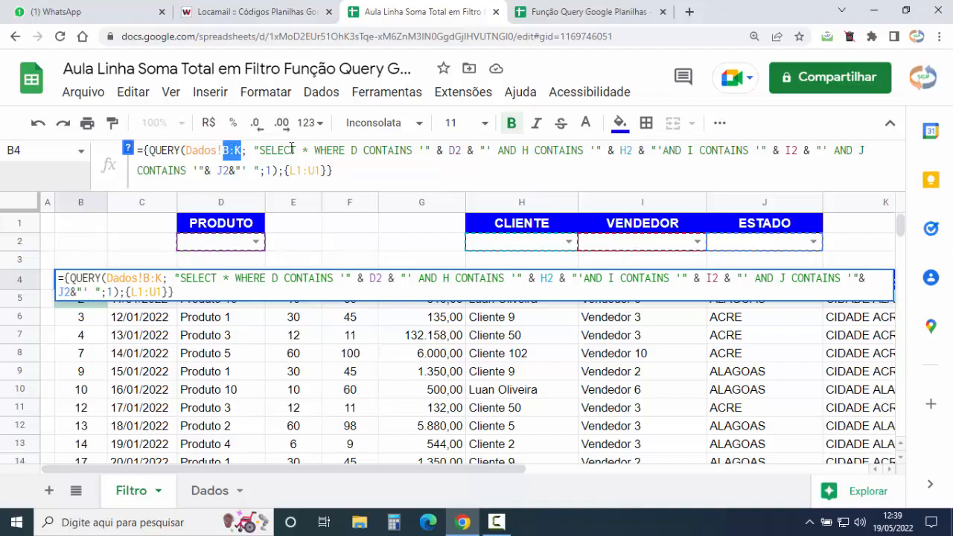
left_click(348, 151)
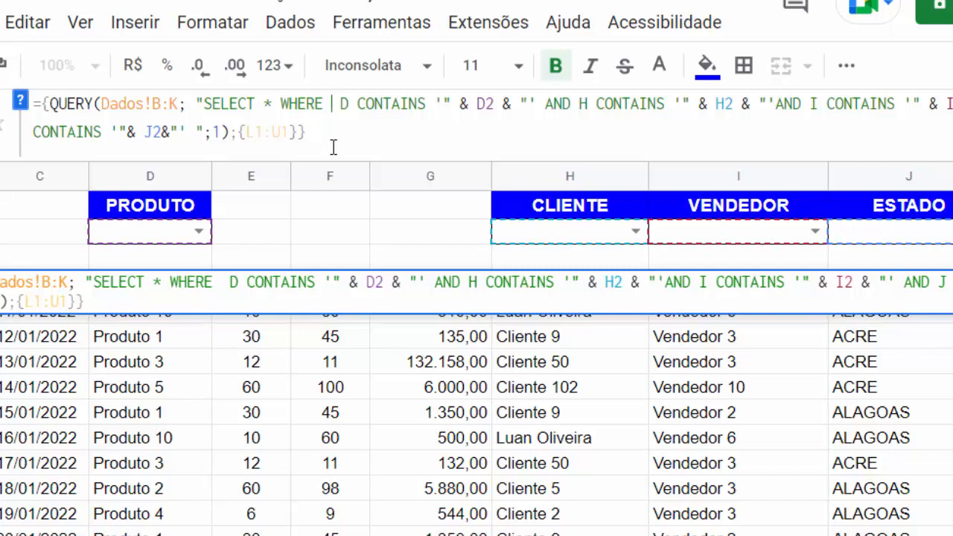
key("Left")
type("D")
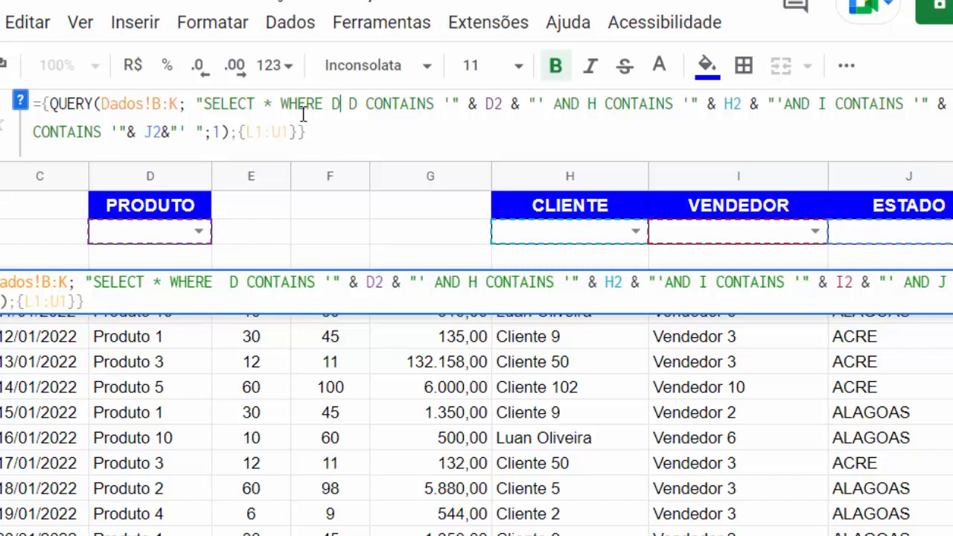
type(" IS NOT N")
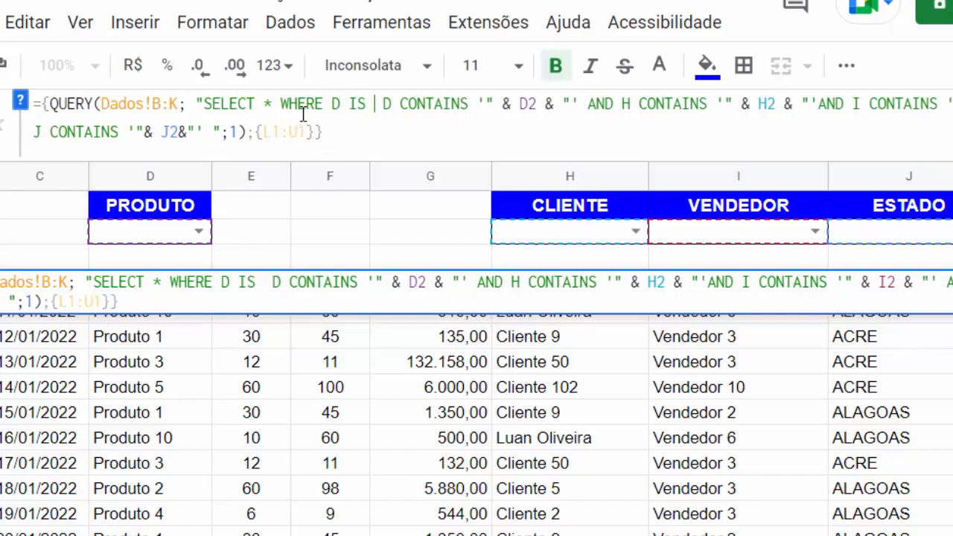
type("ULL ")
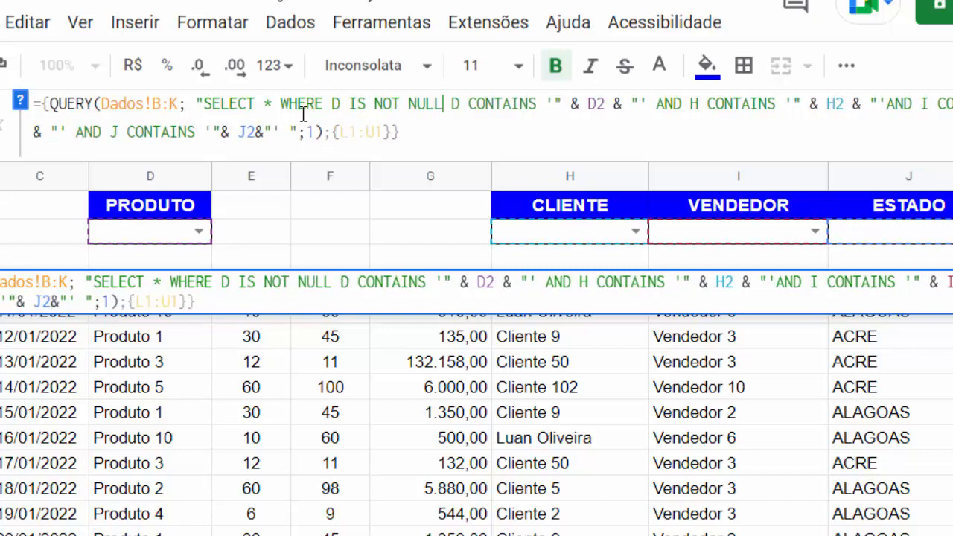
type("AND")
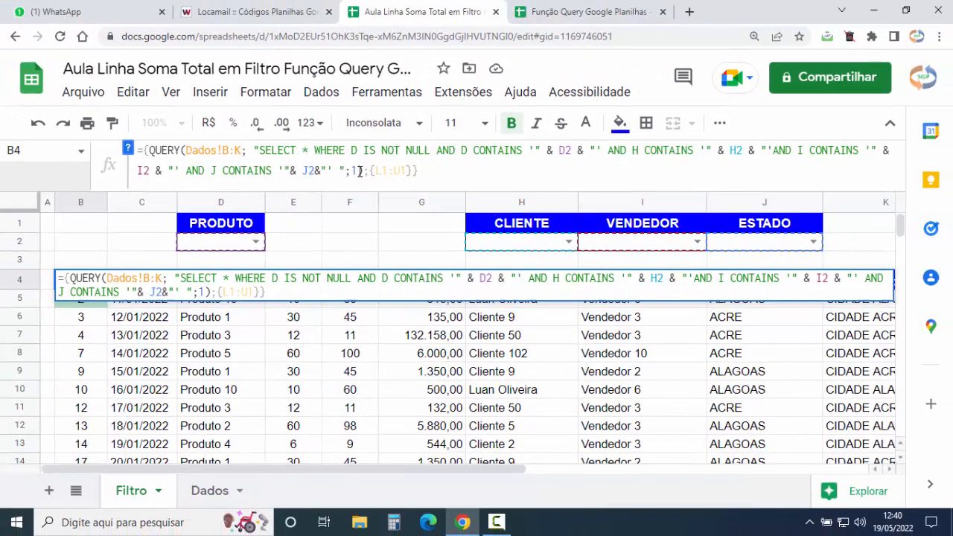
key("Tab")
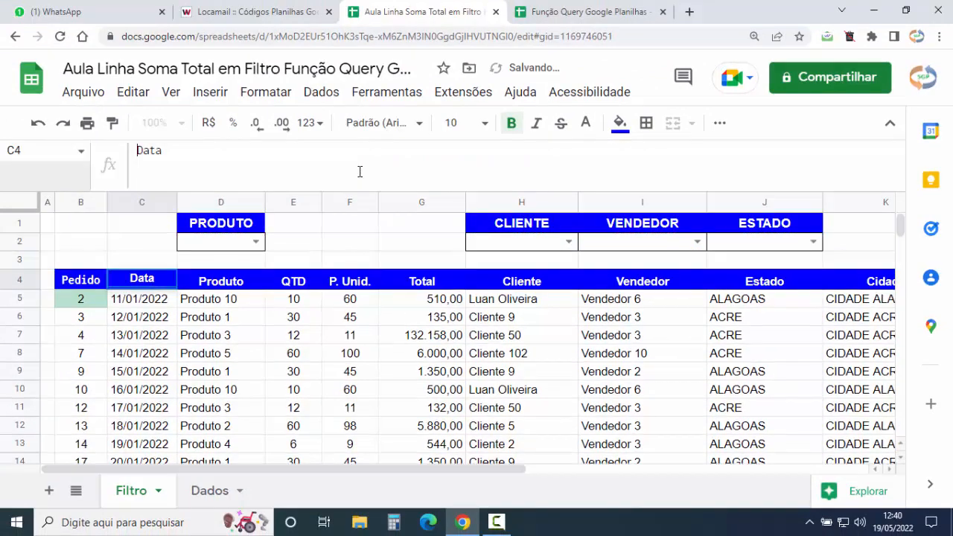
Examine the end of column B to check where the TOTAL row sits relative to the last order.
left_click(94, 337)
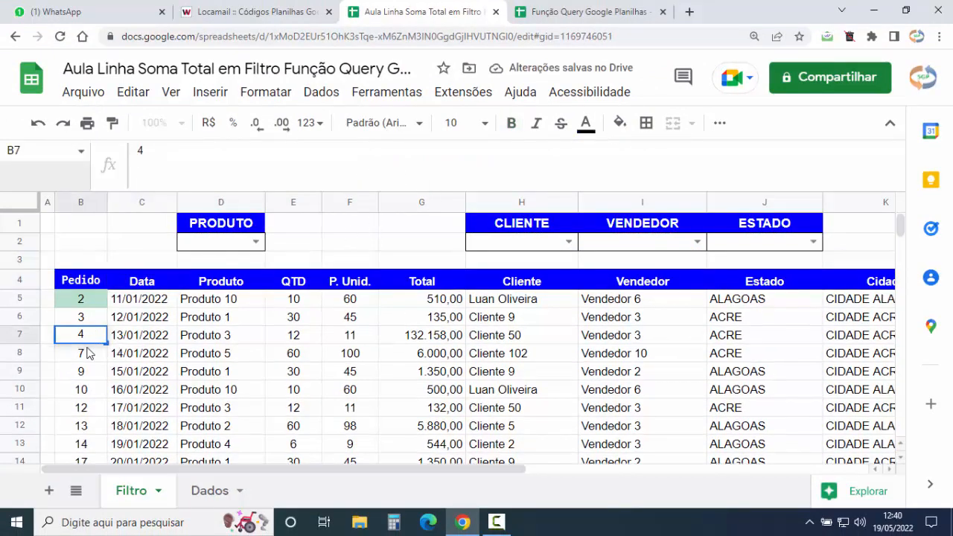
left_click(87, 353)
key("ctrl+Down")
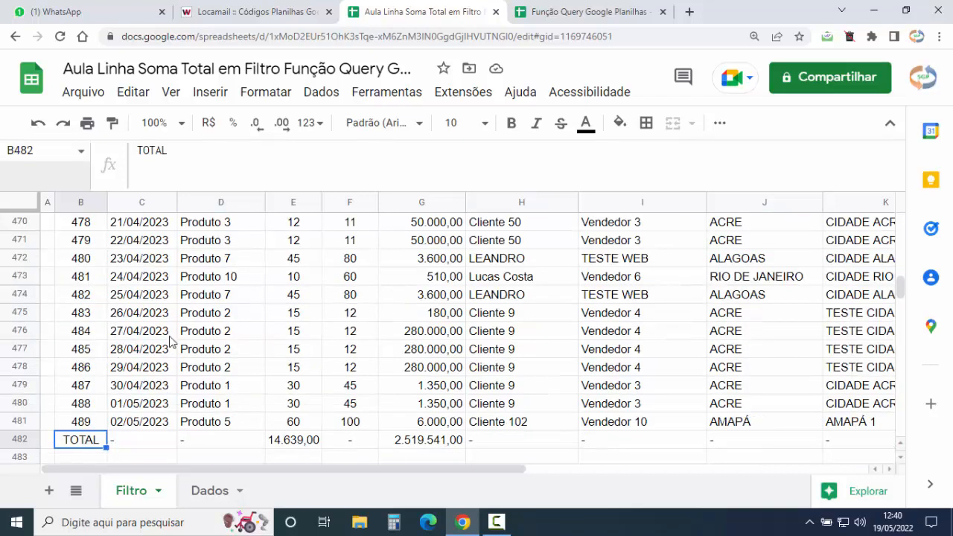
scroll(178, 341, "down", 3)
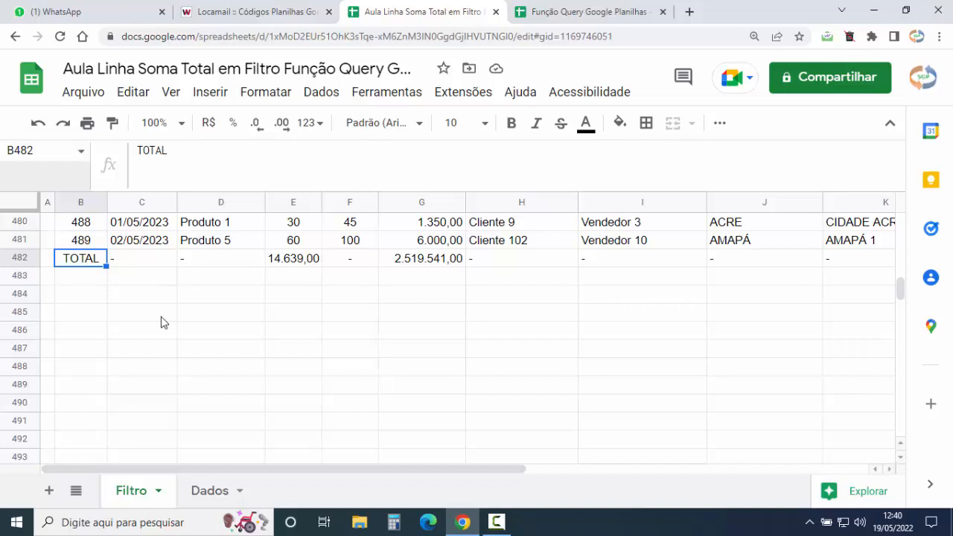
scroll(179, 318, "up", 1)
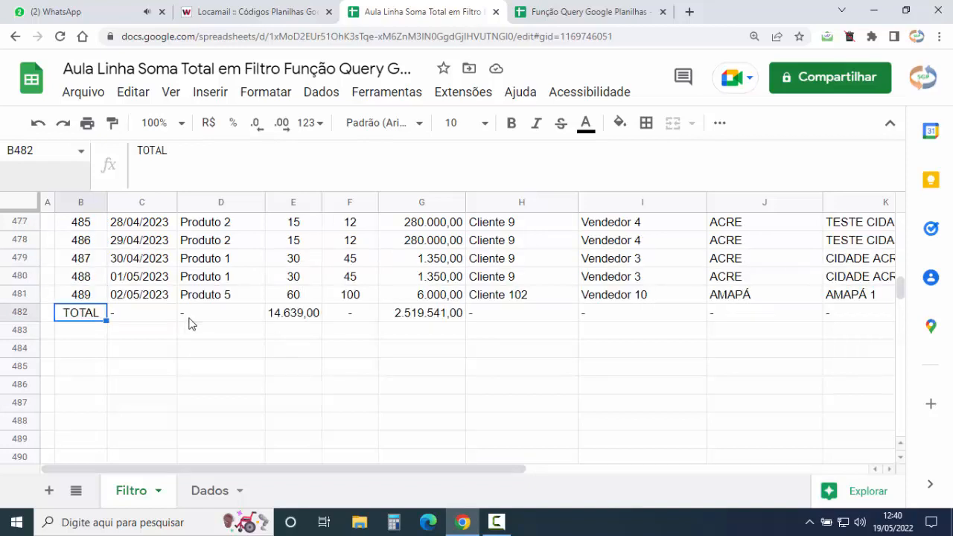
left_click(23, 313)
left_click(94, 320)
key("ctrl+Up")
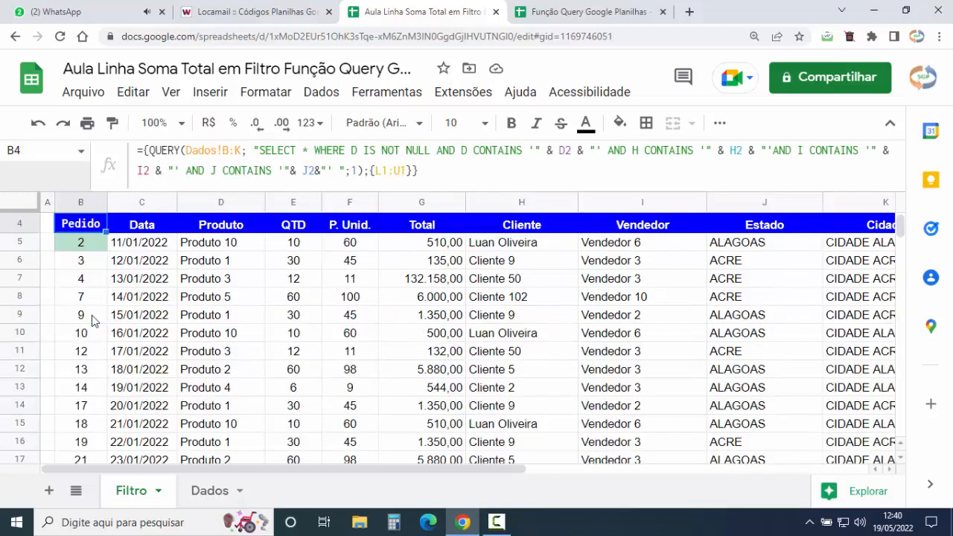
scroll(92, 320, "up", 1)
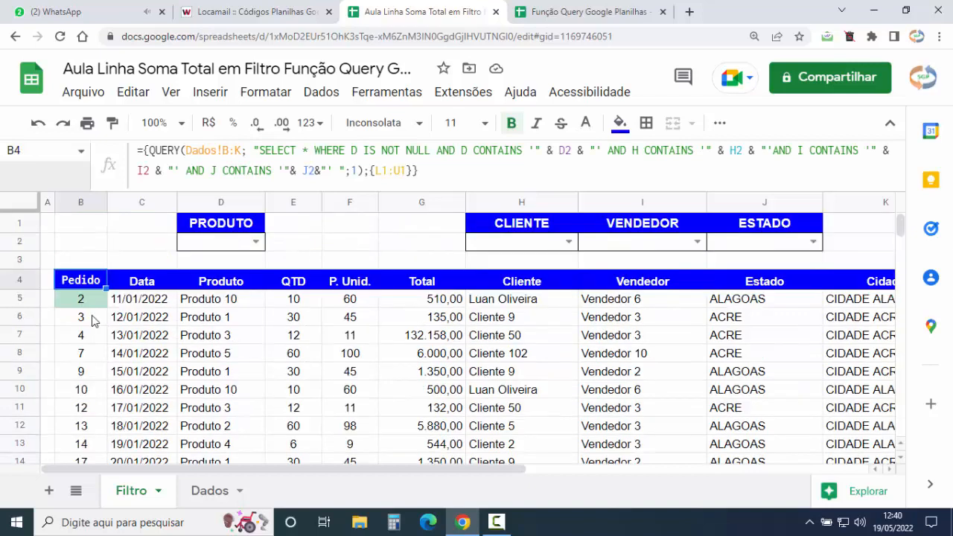
Shrink the formula bar to a single line and select the results area B5:K1504, including the empty rows below.
left_click_drag(399, 190, 395, 171)
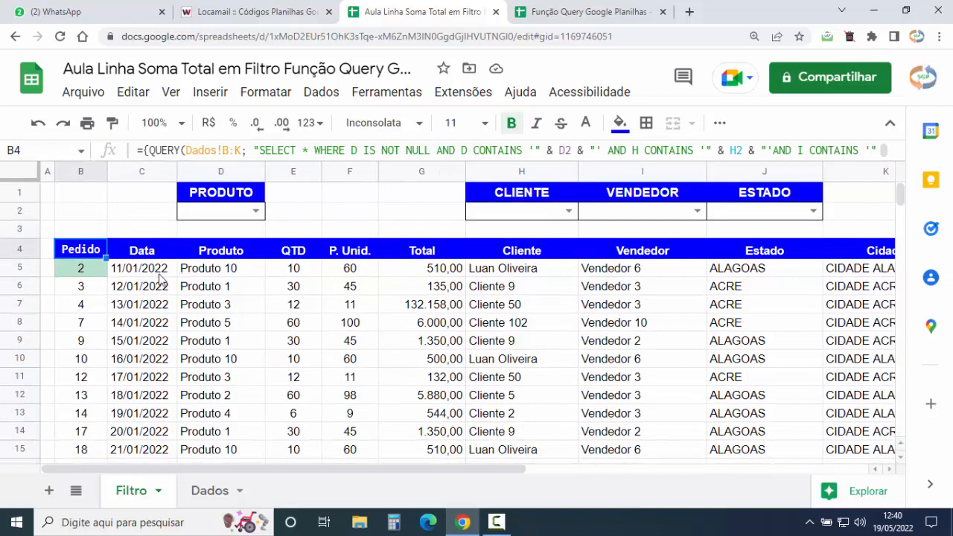
left_click(95, 276)
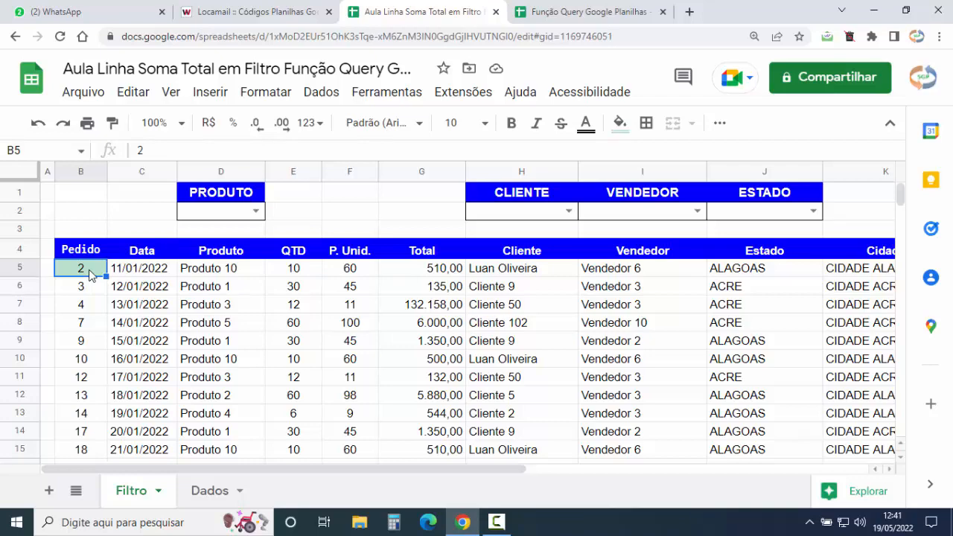
key("ctrl+shift+Down")
key("ctrl+shift+Right")
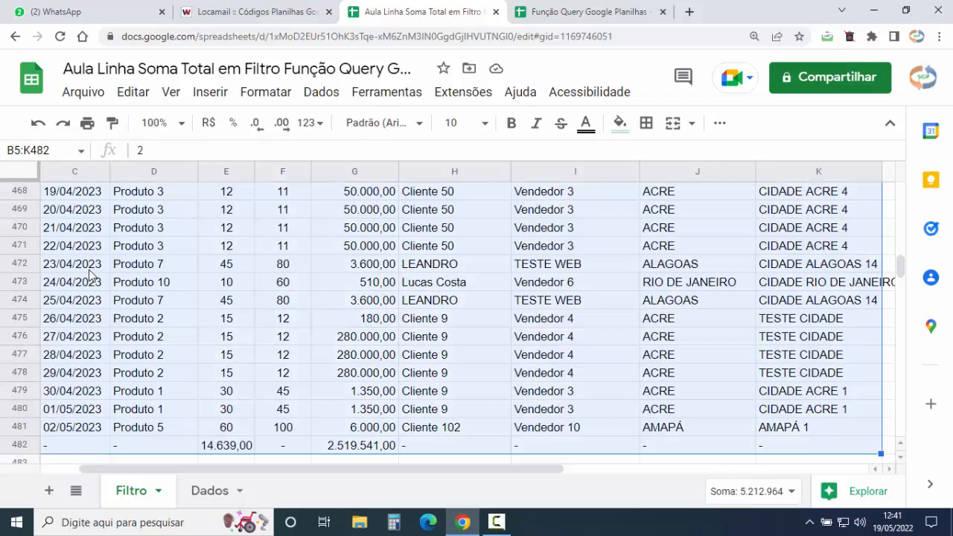
key("ctrl+shift+Down")
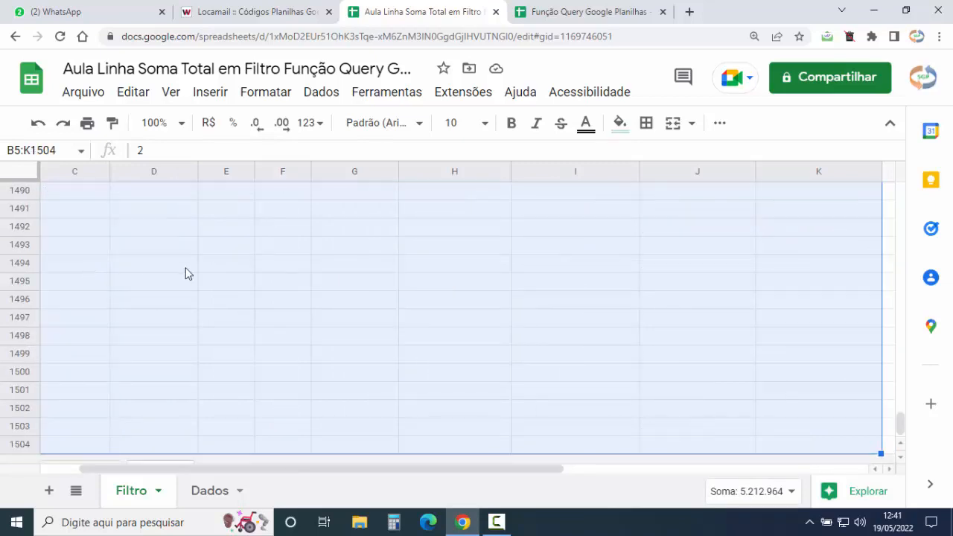
scroll(902, 421, "down", 1)
left_click_drag(901, 421, 895, 181)
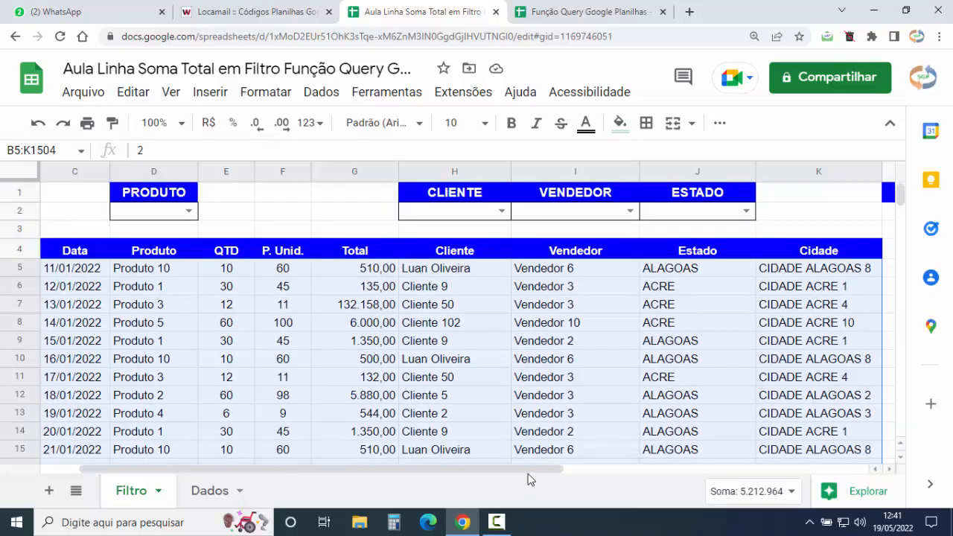
left_click_drag(531, 470, 444, 466)
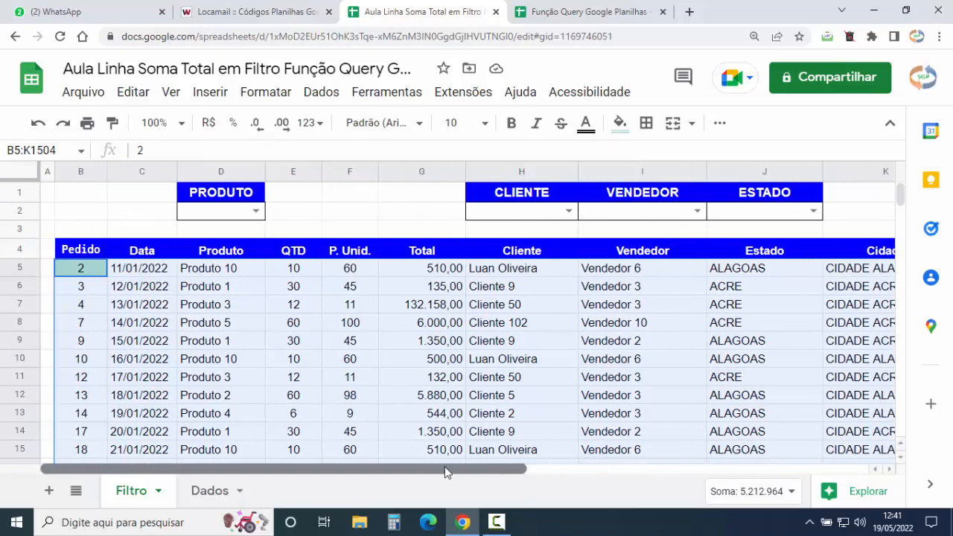
Delete the existing conditional formatting rule on B5 that highlights a non-empty cell.
left_click(265, 91)
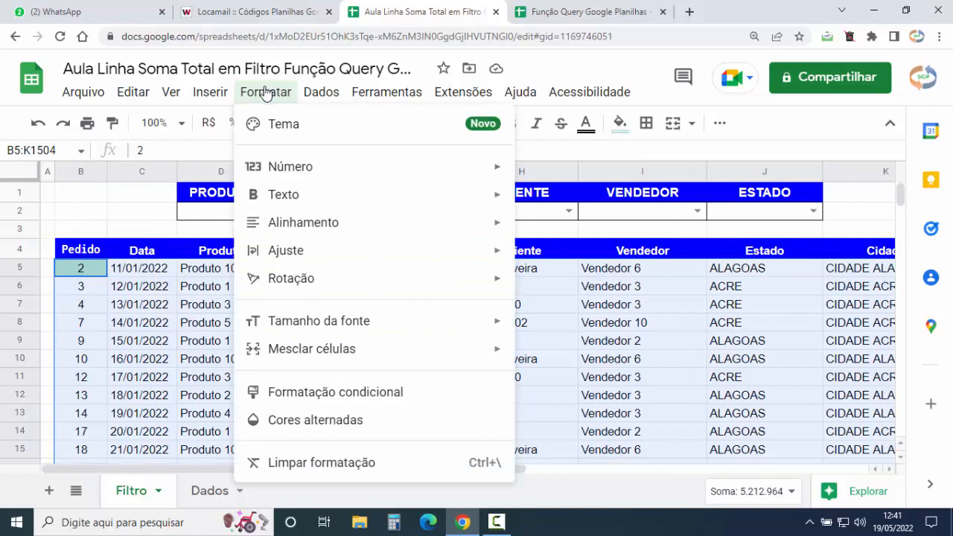
left_click(351, 399)
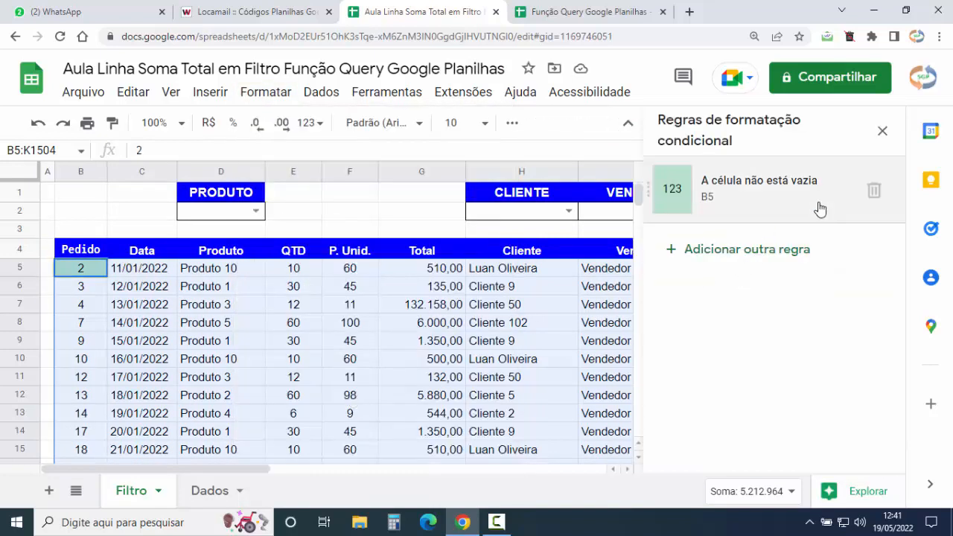
left_click(874, 192)
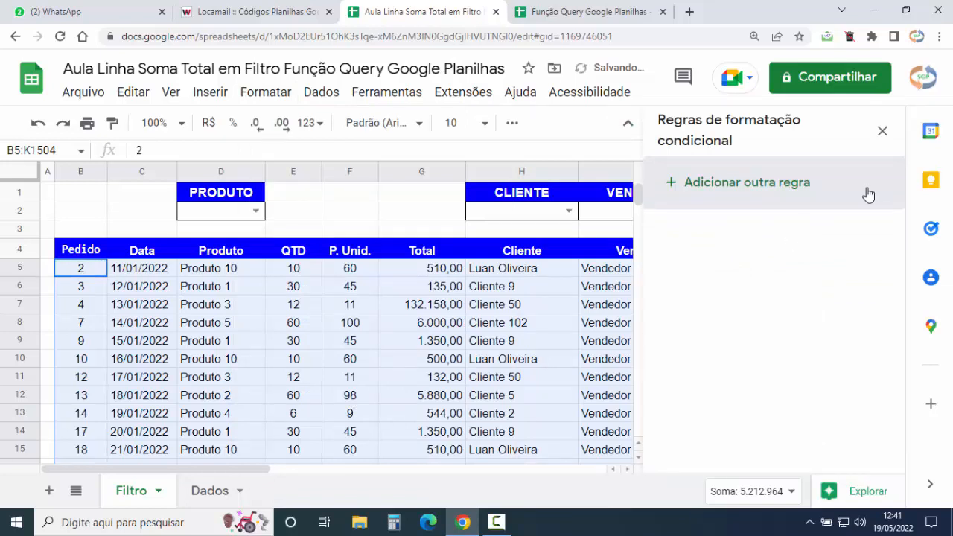
left_click(882, 131)
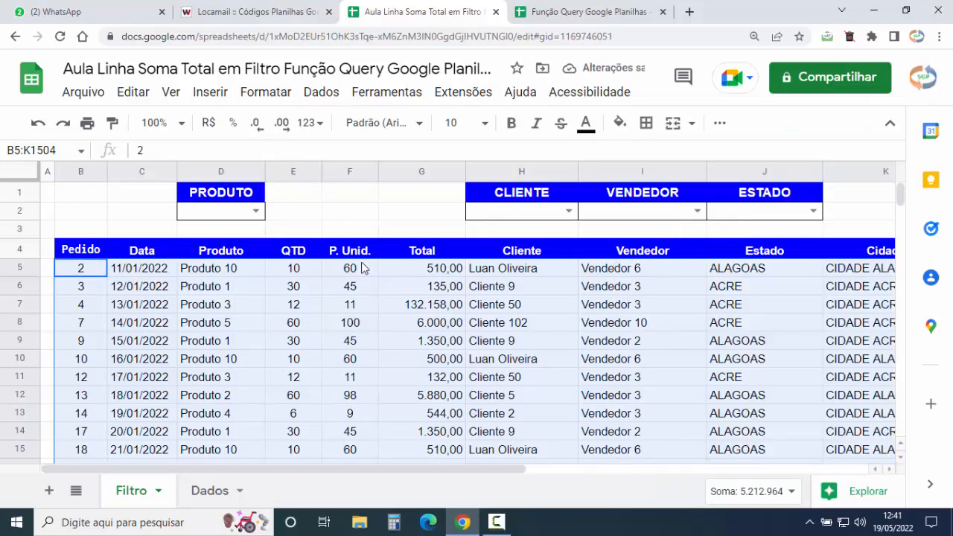
Create a single-color conditional formatting rule for B5:K1504 with the condition "A fórmula personalizada é".
left_click(268, 96)
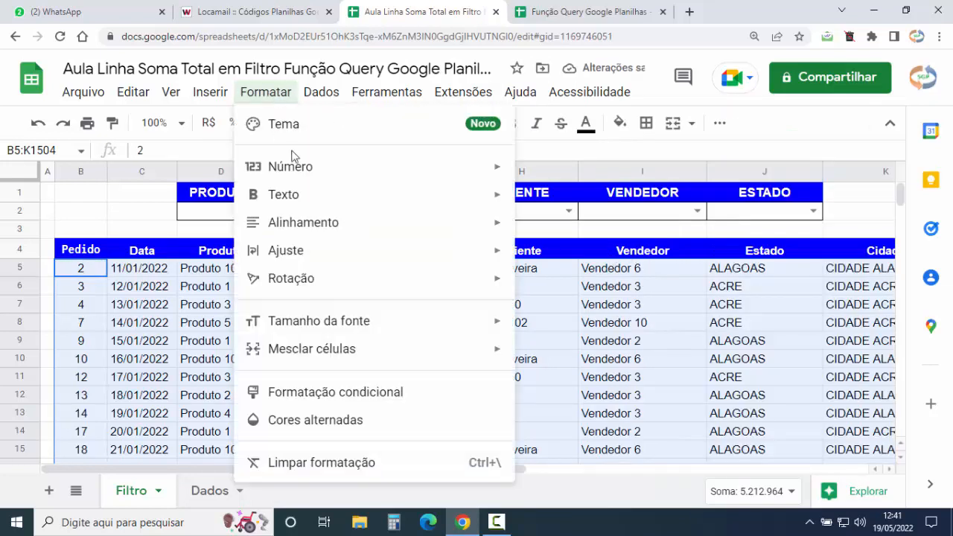
left_click(344, 394)
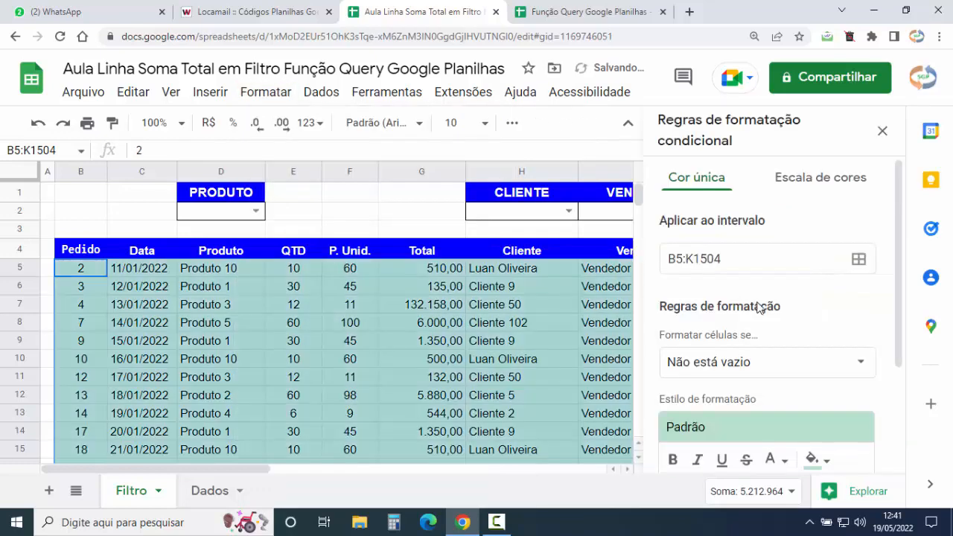
left_click(736, 259)
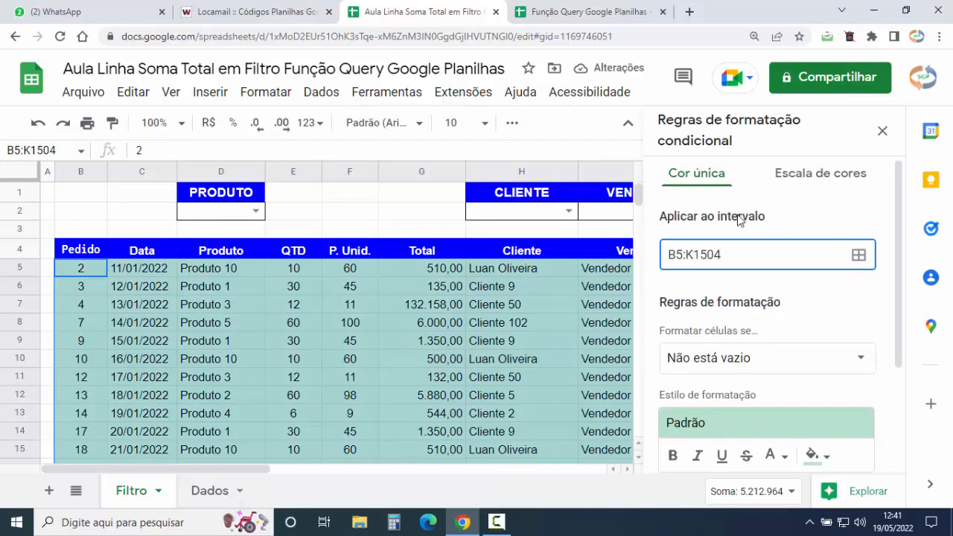
scroll(737, 224, "down", 1)
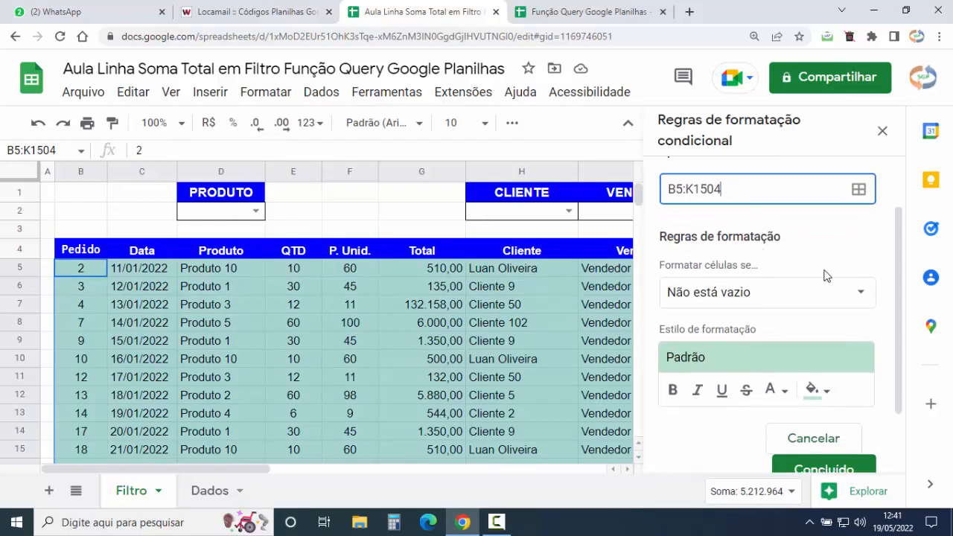
left_click(860, 295)
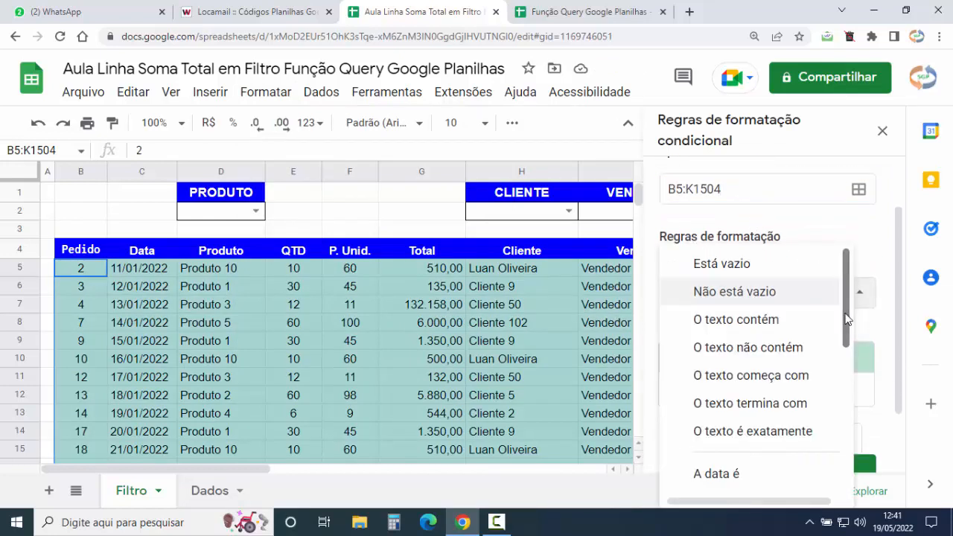
left_click_drag(846, 307, 843, 450)
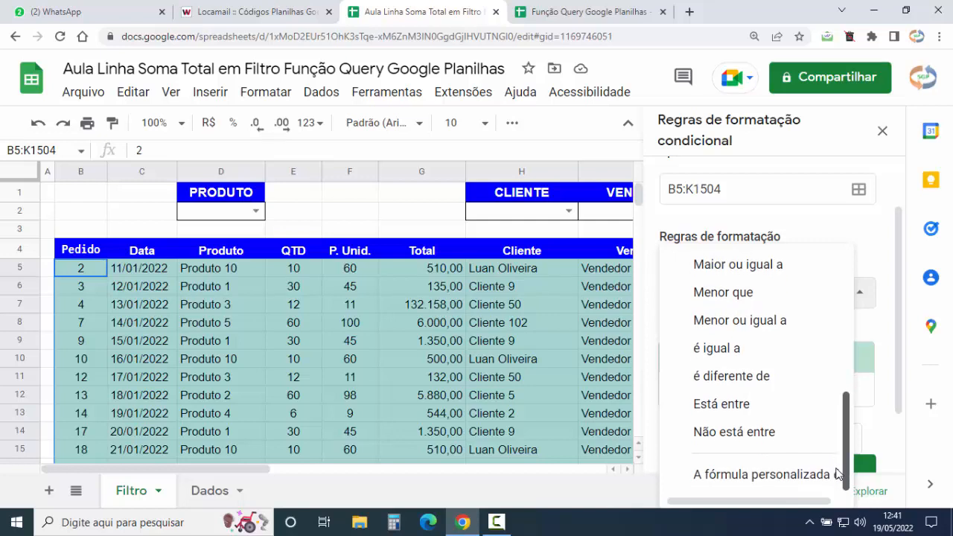
left_click(758, 476)
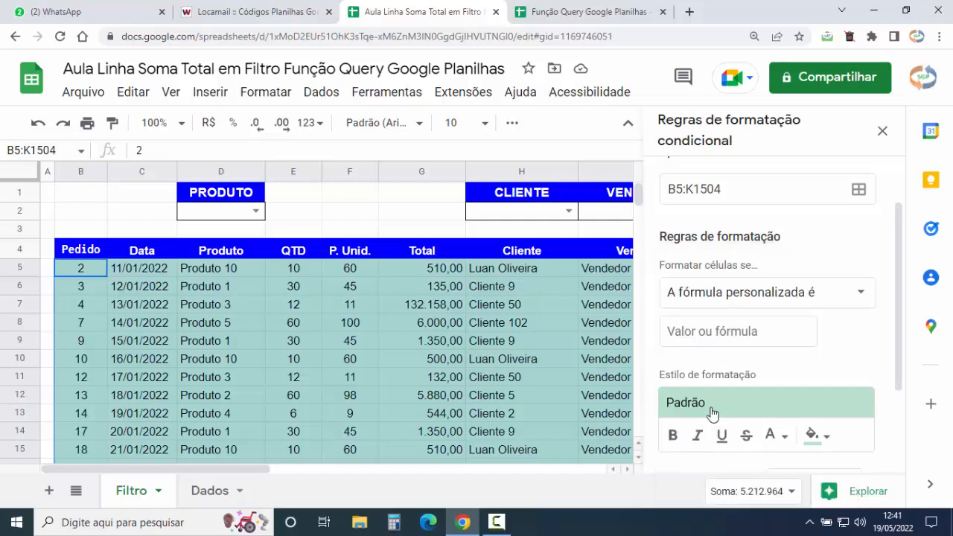
Enter =$B5="TOTAL" as the custom formula of the conditional formatting rule.
left_click(687, 327)
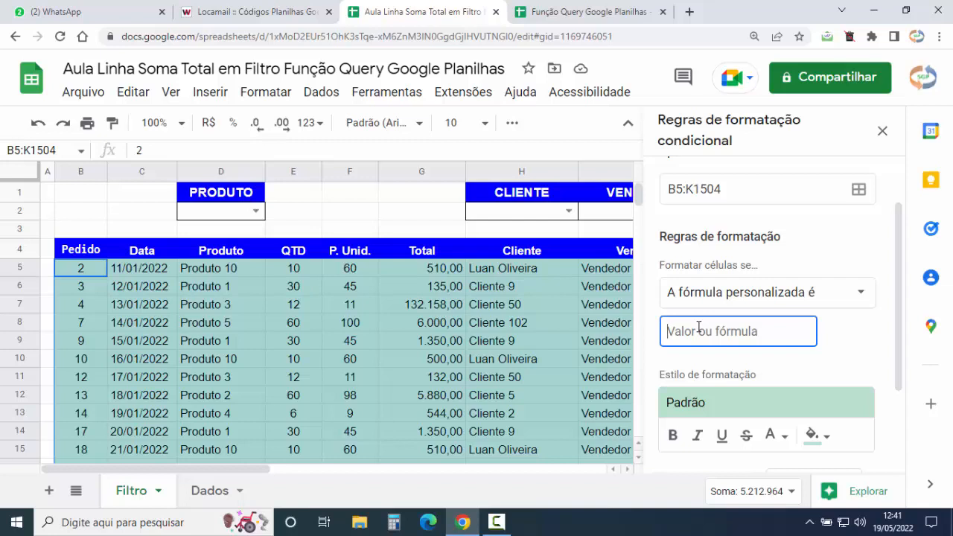
type("=$")
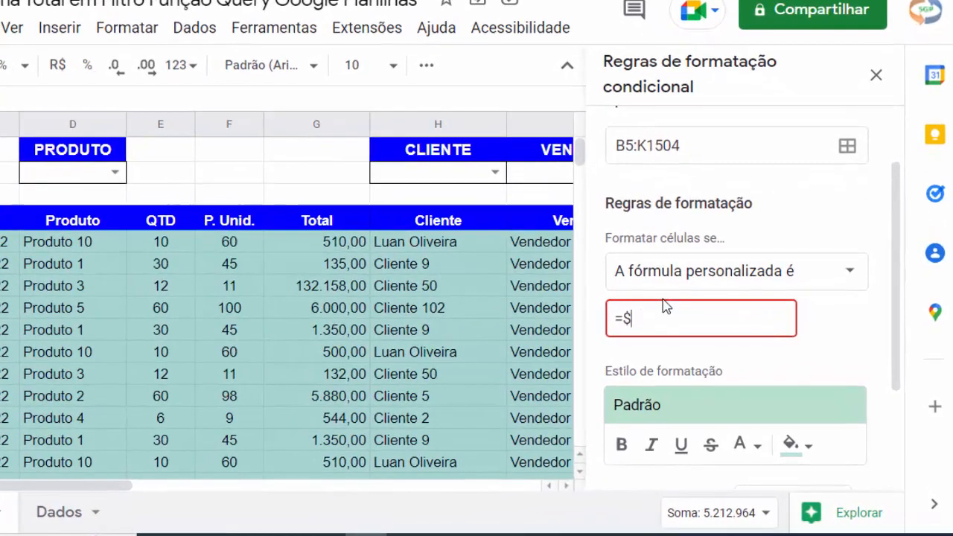
type("5")
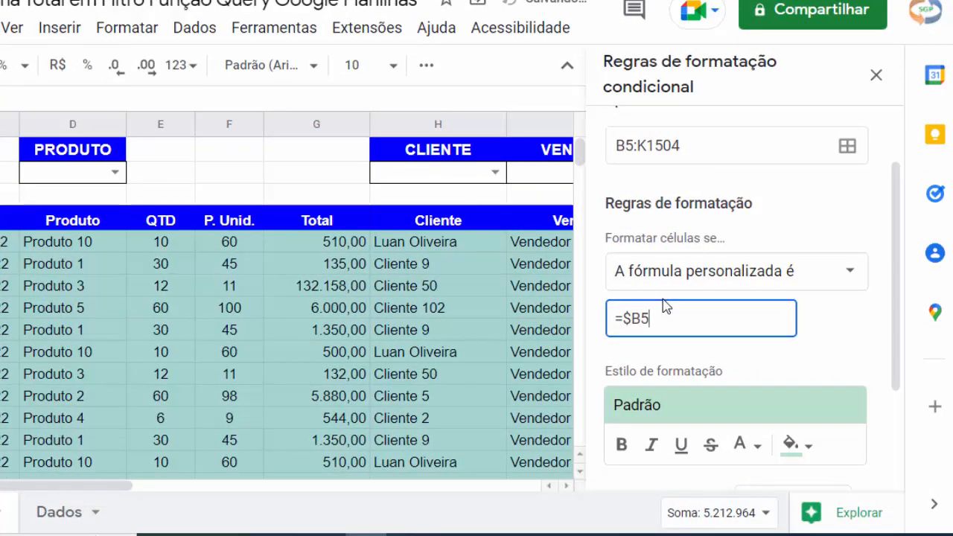
type("=\"")
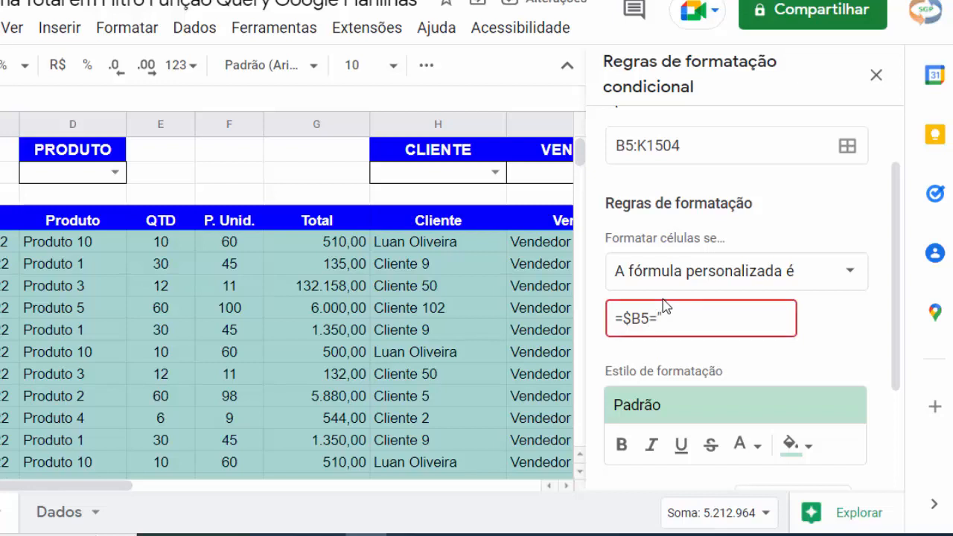
type("TOTAL")
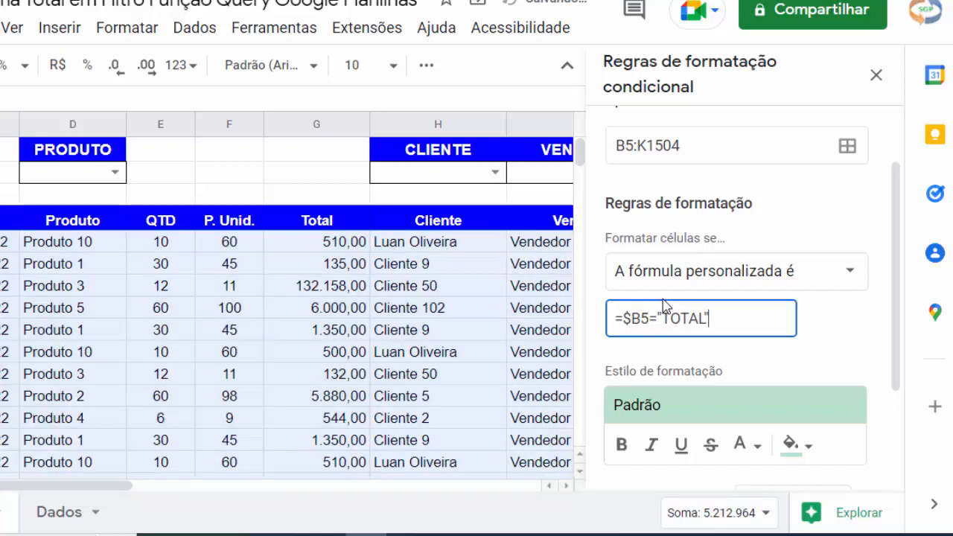
left_click_drag(716, 317, 613, 317)
Give the rule a blue fill with bold white text, save it and close the conditional formatting rules.
scroll(727, 315, "down", 3)
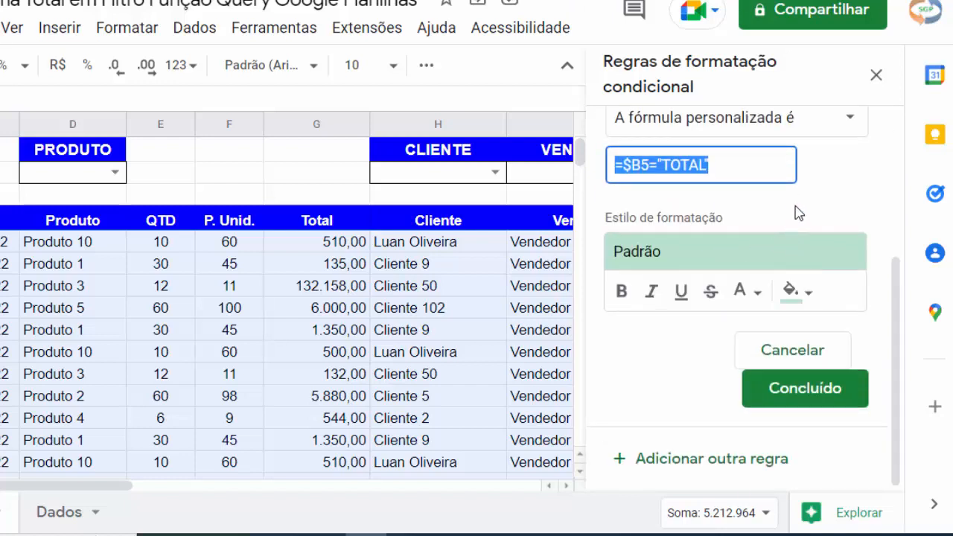
left_click(814, 301)
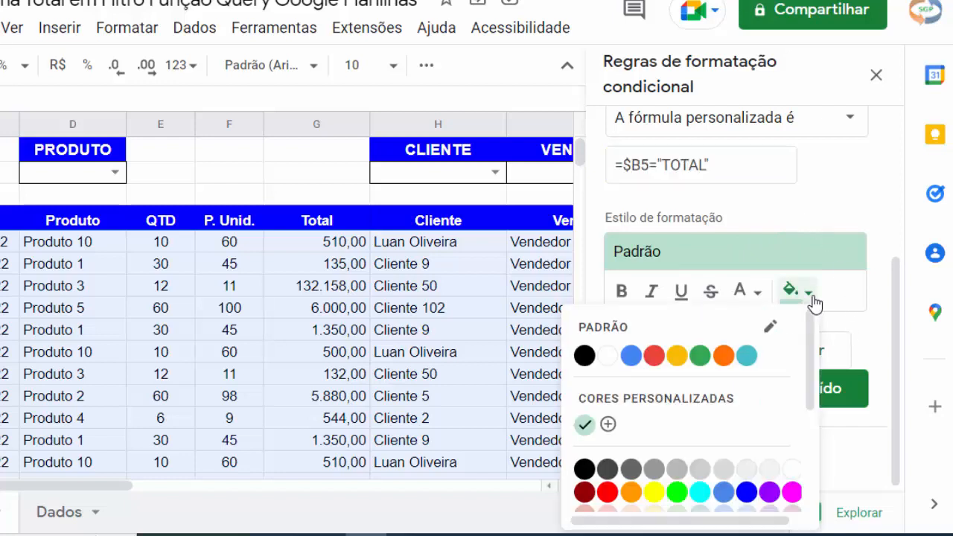
left_click(748, 493)
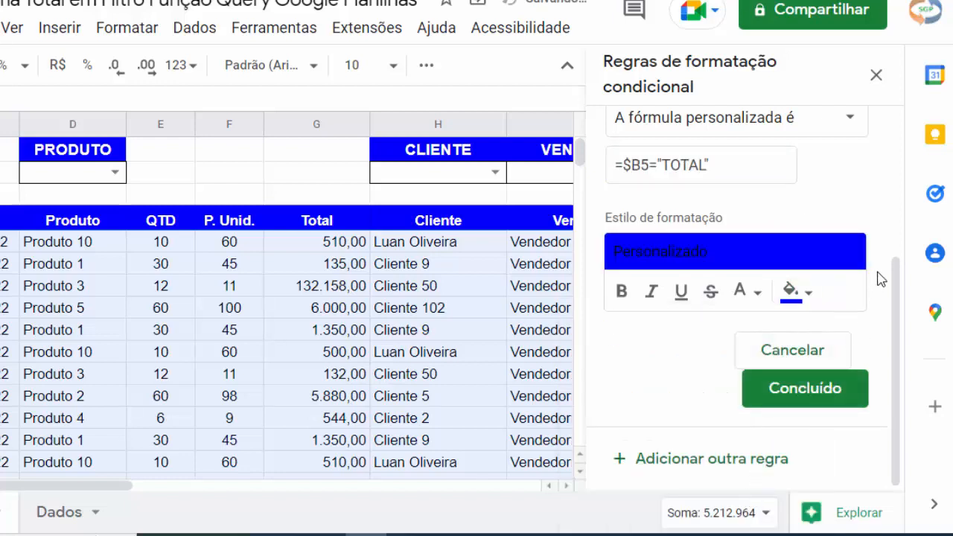
left_click(622, 295)
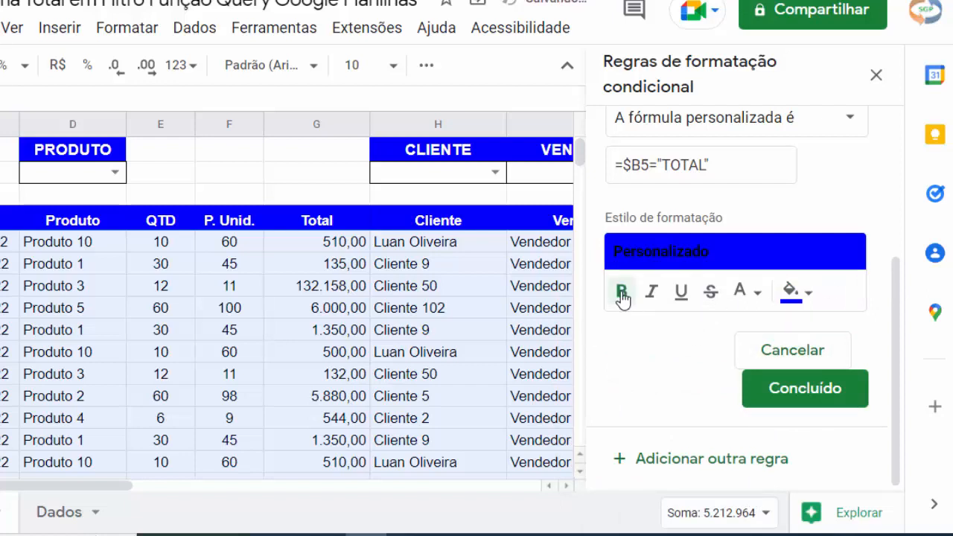
left_click(757, 300)
left_click(556, 357)
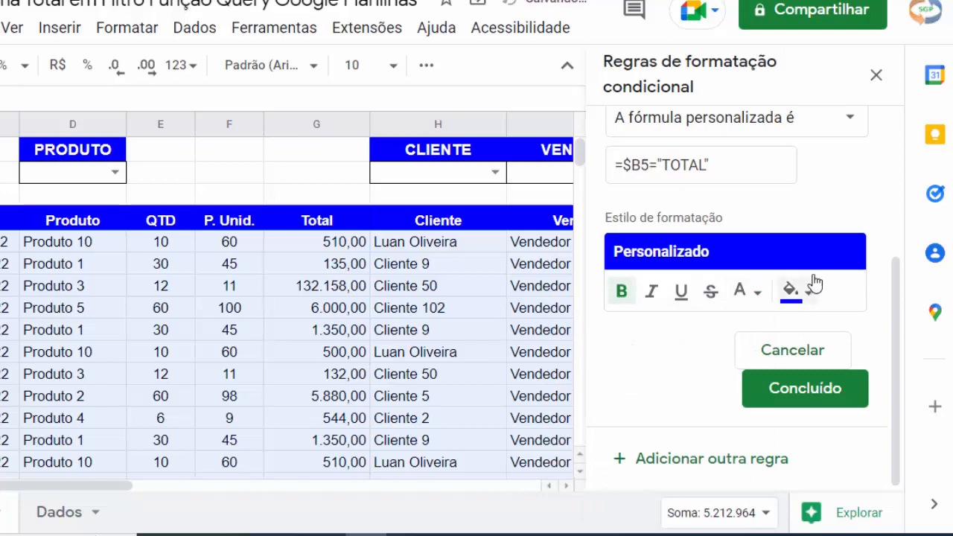
left_click(808, 393)
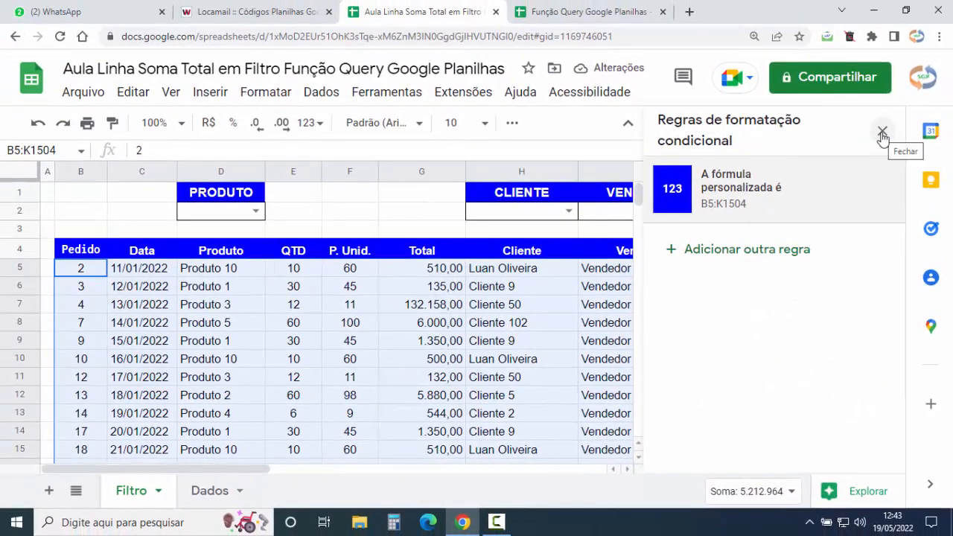
left_click(882, 132)
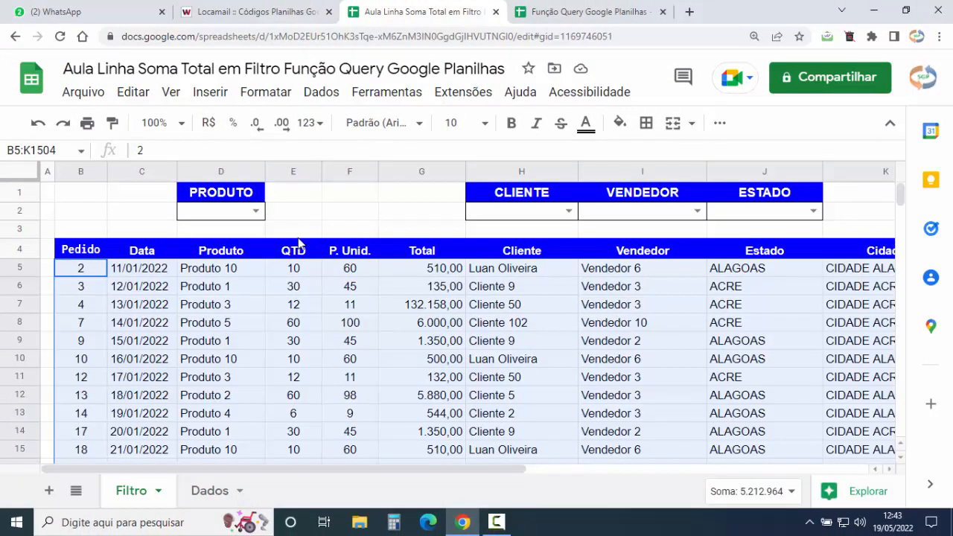
Filter the PRODUTO field by Produto 9 and select row 7 to check the TOTAL row's formatting.
left_click(256, 211)
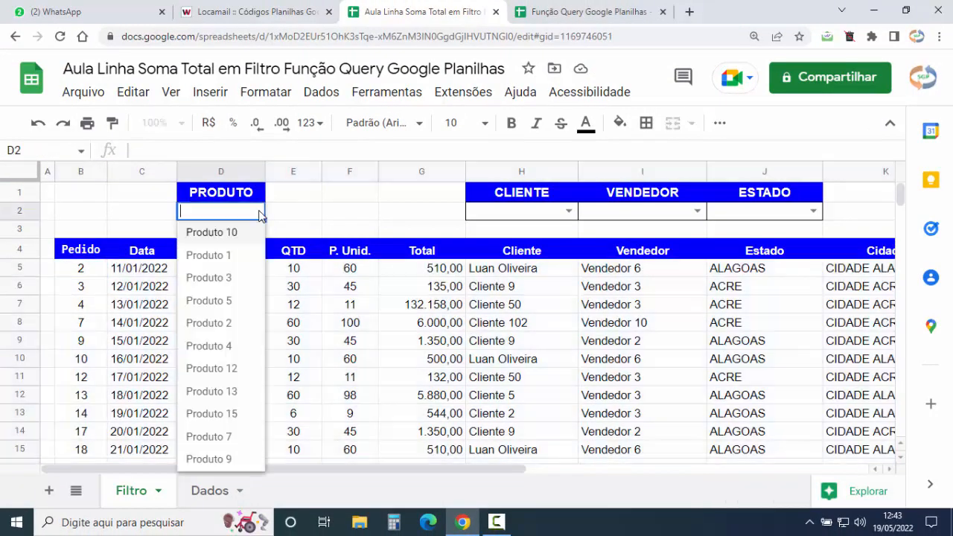
left_click(222, 457)
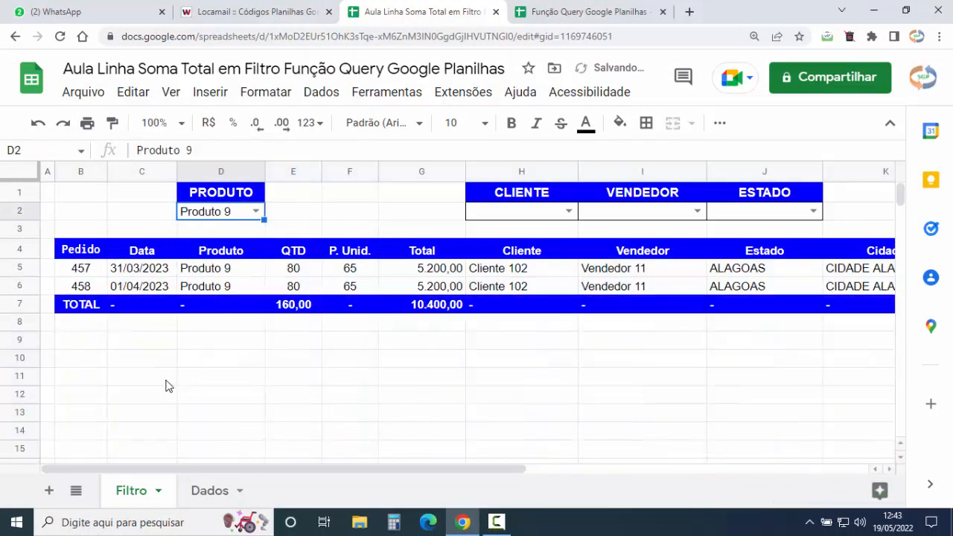
left_click_drag(372, 469, 220, 450)
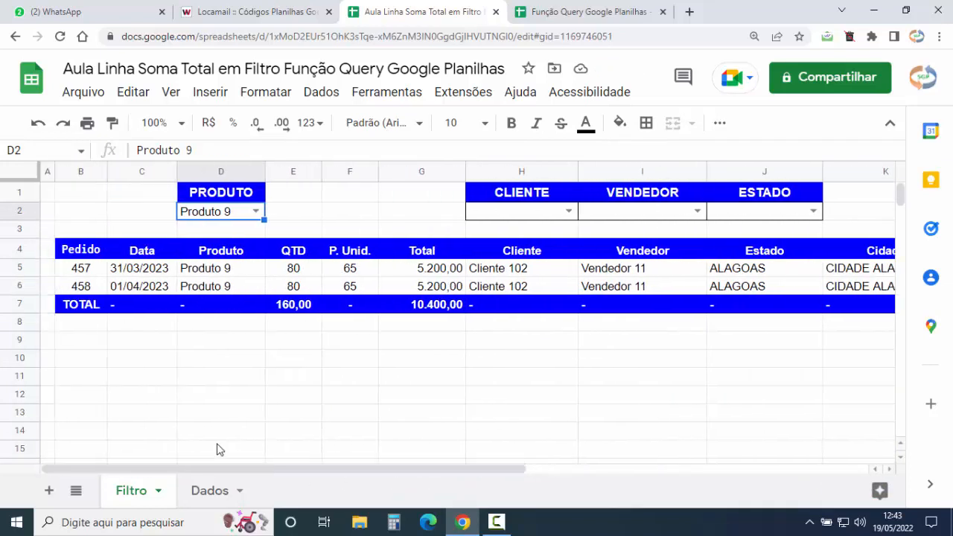
left_click(21, 305)
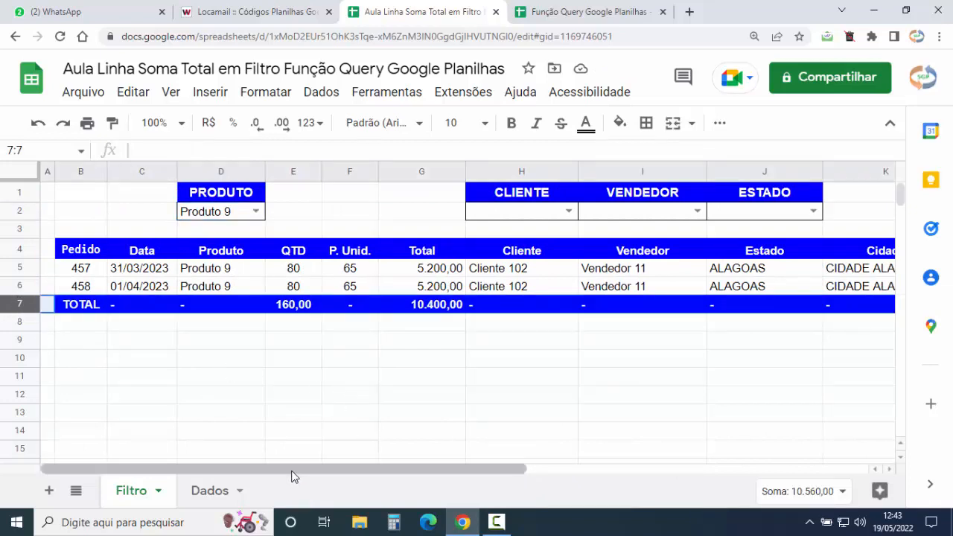
Clear the dashes from cells M1, N1, P1, R1, S1, T1 and U1 of the source total row.
left_click_drag(294, 469, 671, 474)
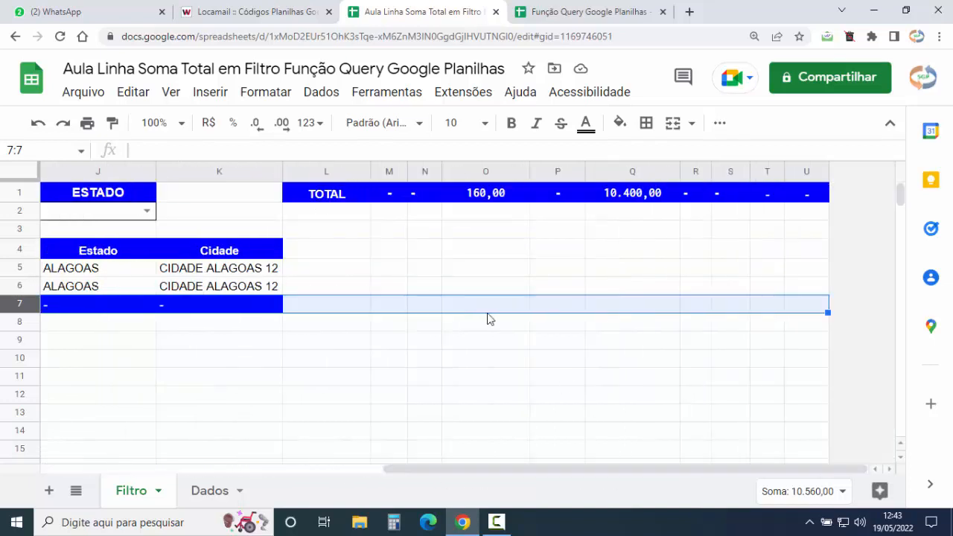
left_click(391, 195)
key("Delete")
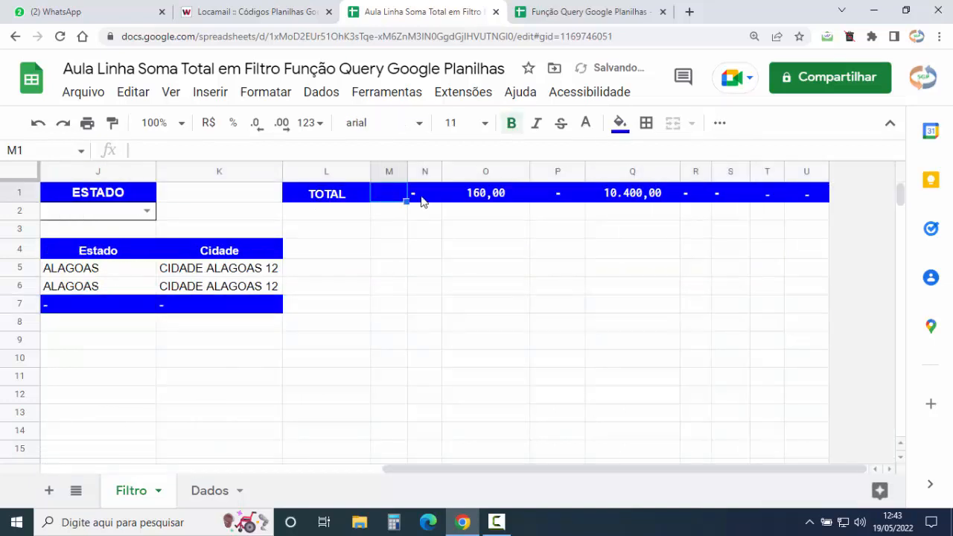
left_click(421, 196)
key("Delete")
left_click(562, 196)
key("Delete")
left_click(693, 197)
key("Delete")
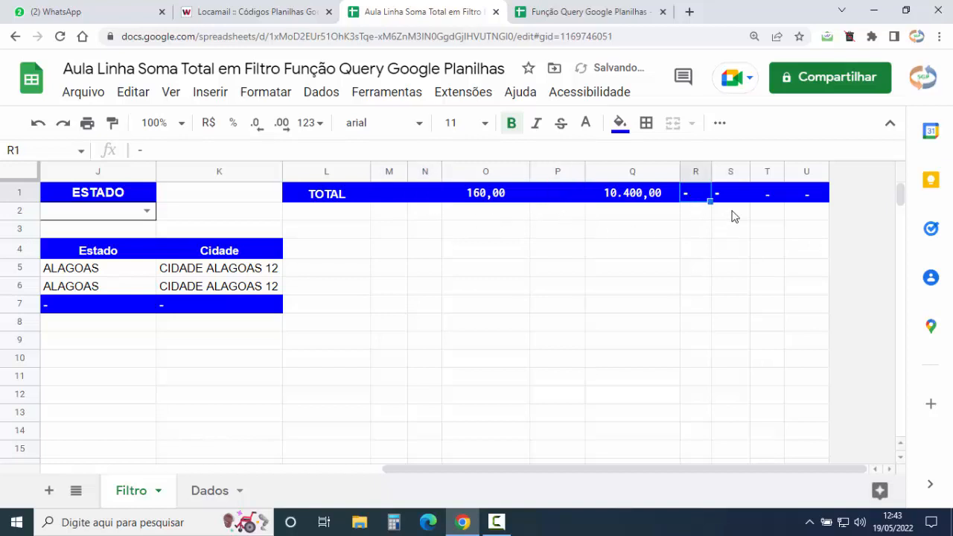
left_click(733, 197)
key("Delete")
left_click(768, 197)
key("Delete")
left_click(809, 198)
key("Delete")
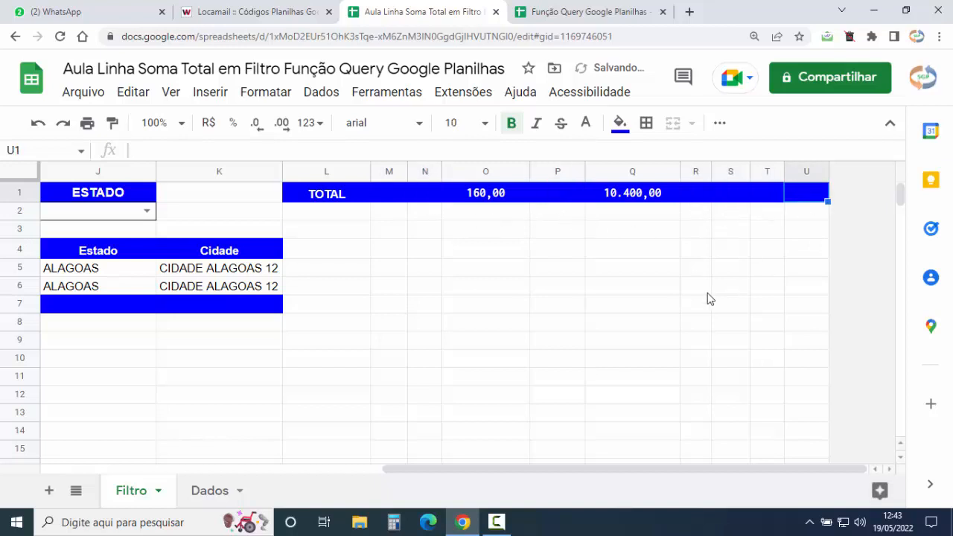
left_click(527, 340)
left_click_drag(585, 472, 207, 468)
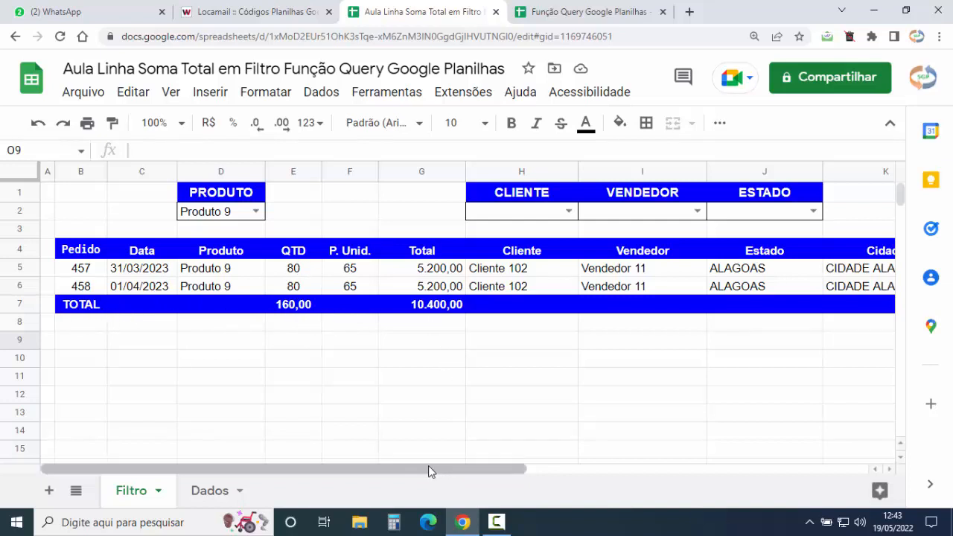
Cut the source total row L1:U1 from the Filtro sheet.
left_click_drag(428, 465, 783, 477)
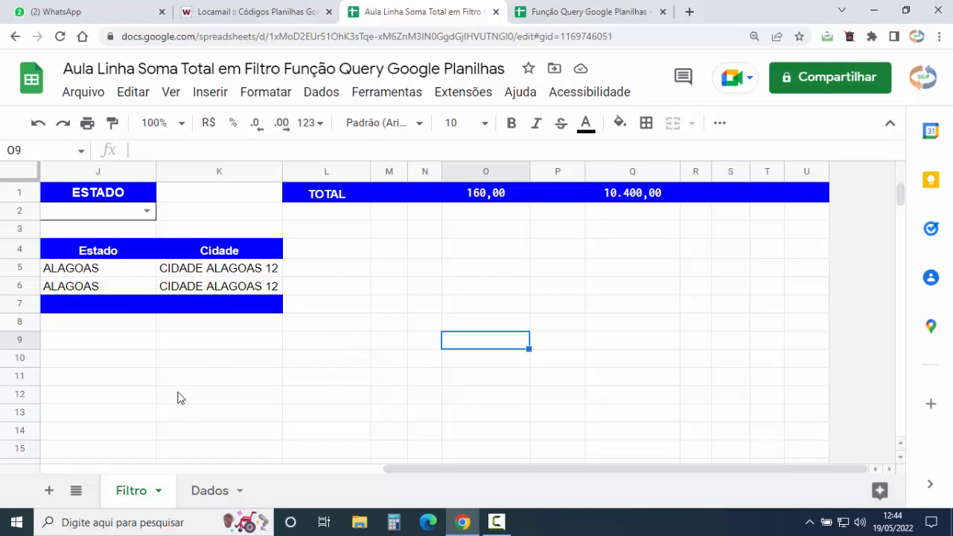
left_click_drag(327, 195, 825, 198)
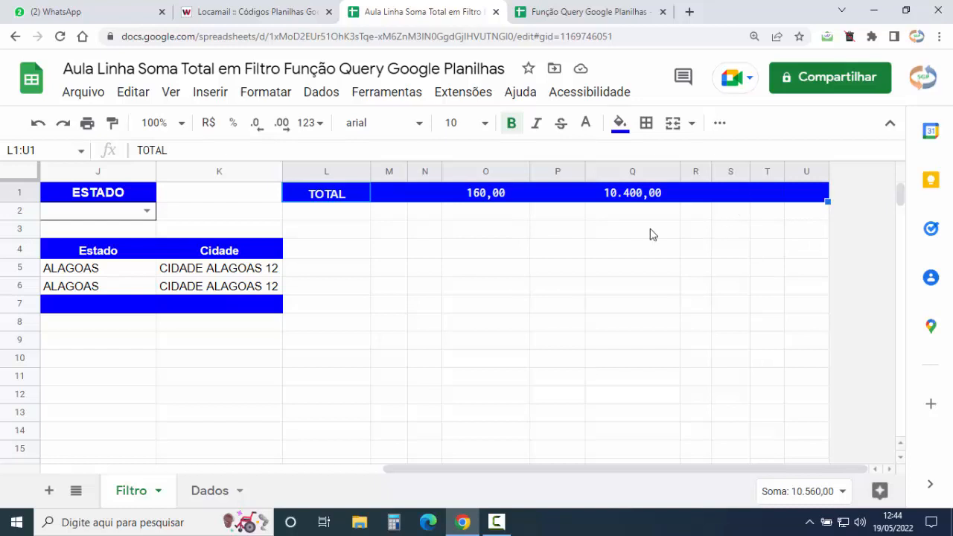
right_click(433, 198)
left_click(503, 142)
Add a new sheet and rename it Soma.
left_click(49, 491)
left_click(251, 495)
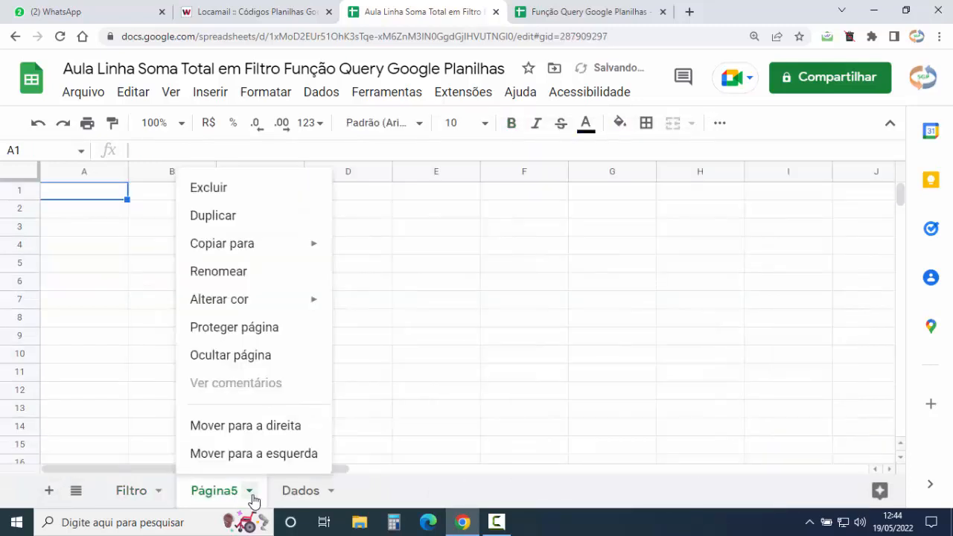
left_click(246, 273)
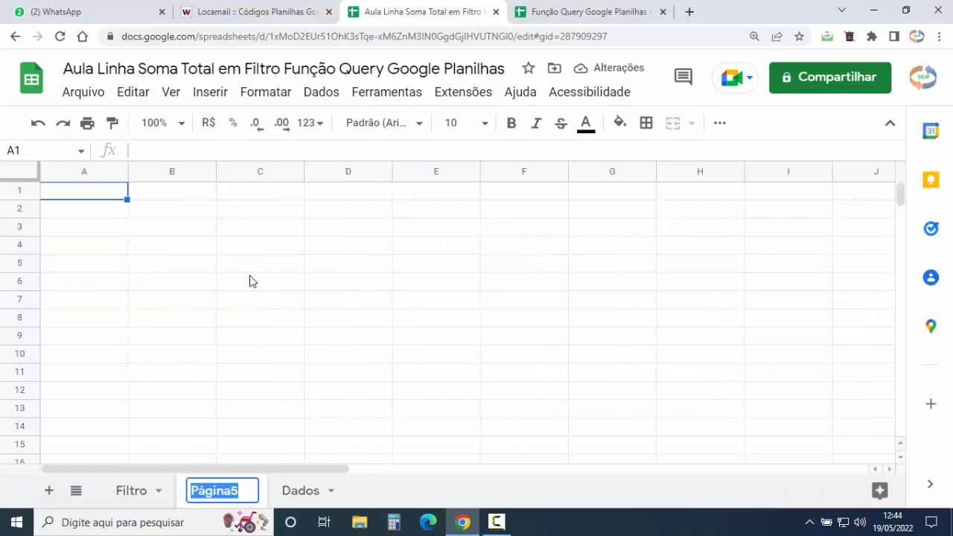
type("Soma")
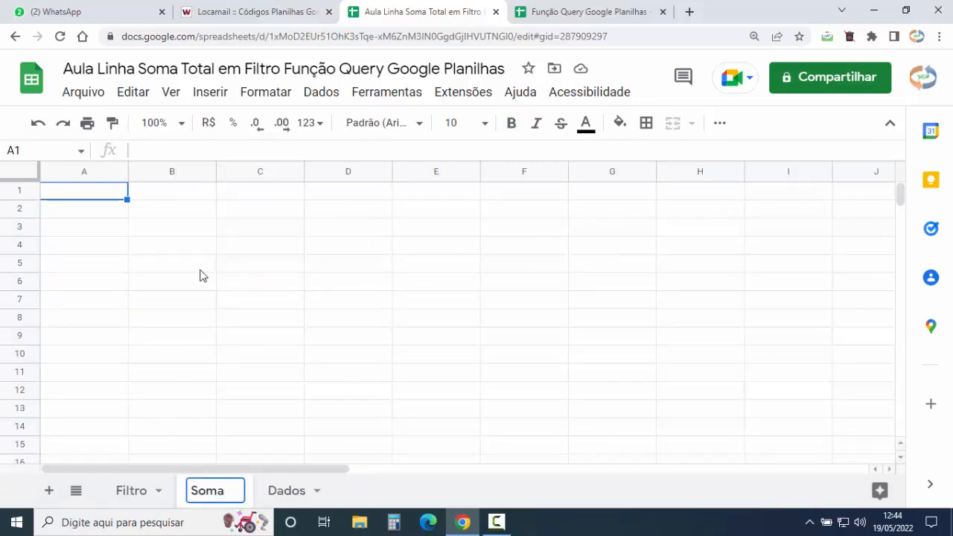
left_click(88, 212)
Paste the cut total row into the Soma sheet starting at cell A1.
left_click(87, 196)
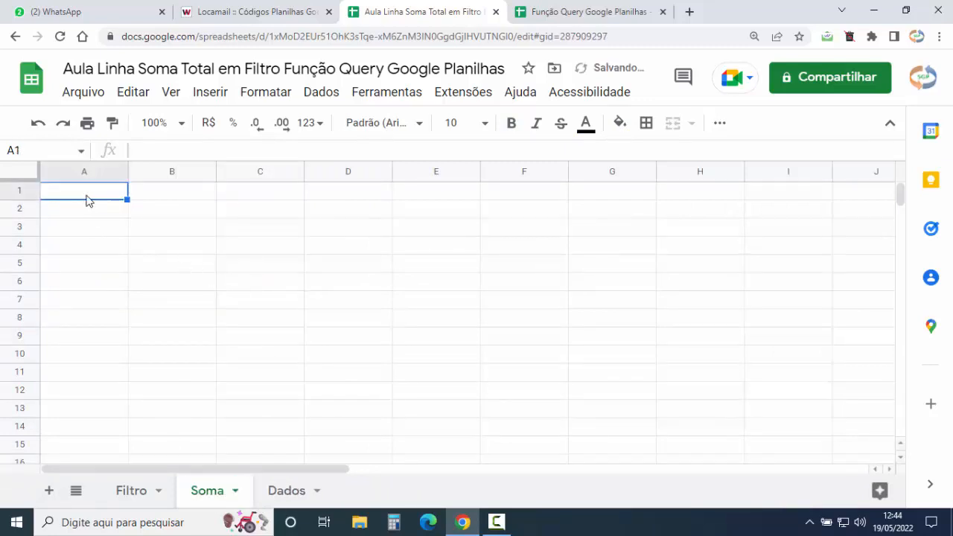
right_click(85, 196)
left_click(143, 199)
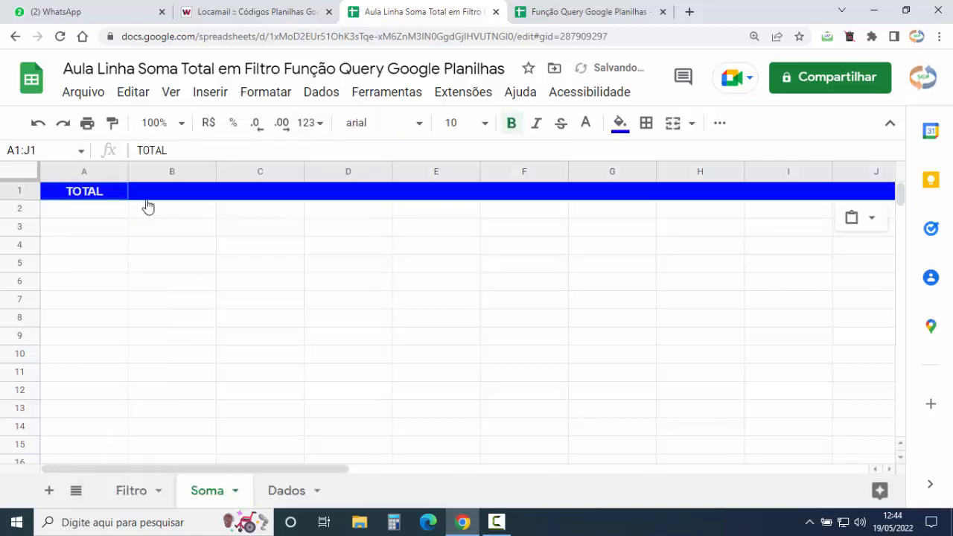
left_click(235, 255)
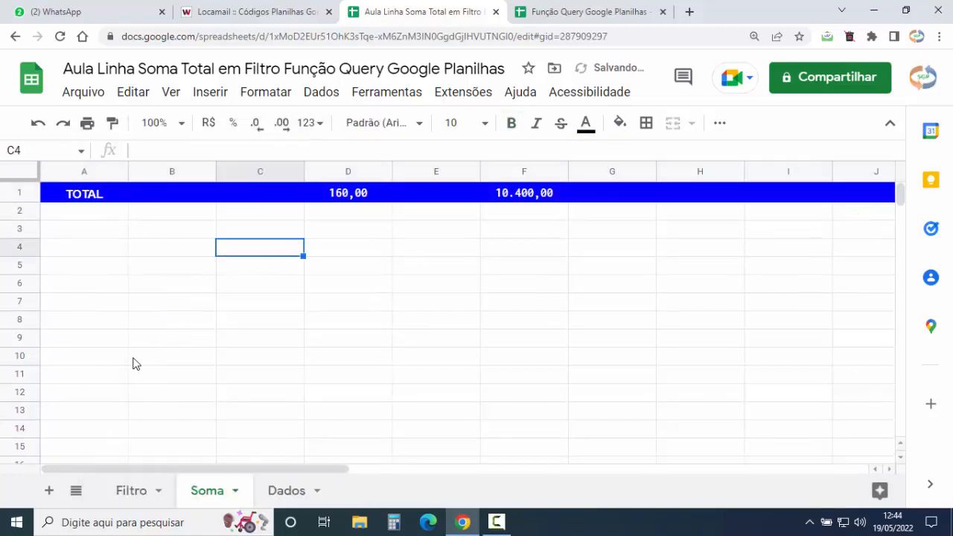
Return to the Filtro sheet and check the TOTAL row below the Produto 9 results.
left_click(130, 489)
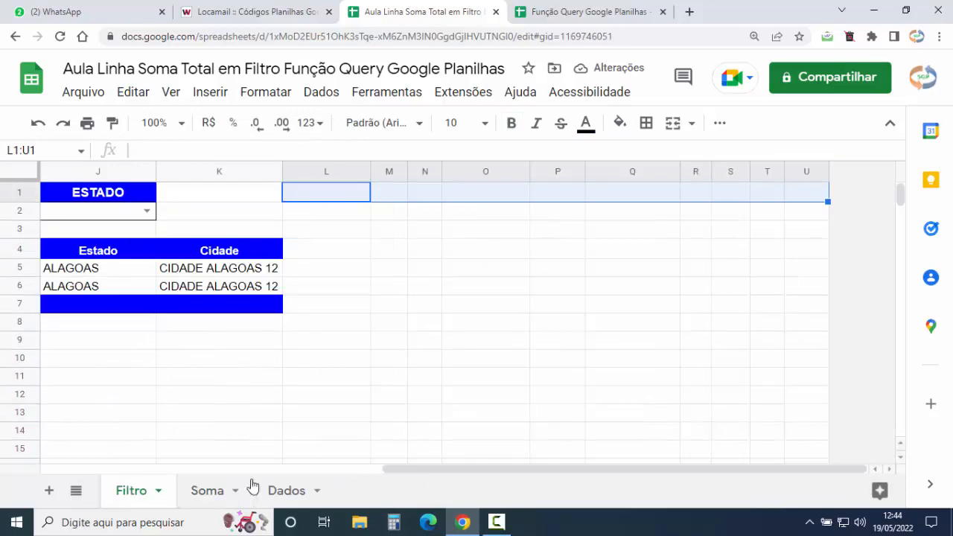
left_click_drag(439, 477, 72, 471)
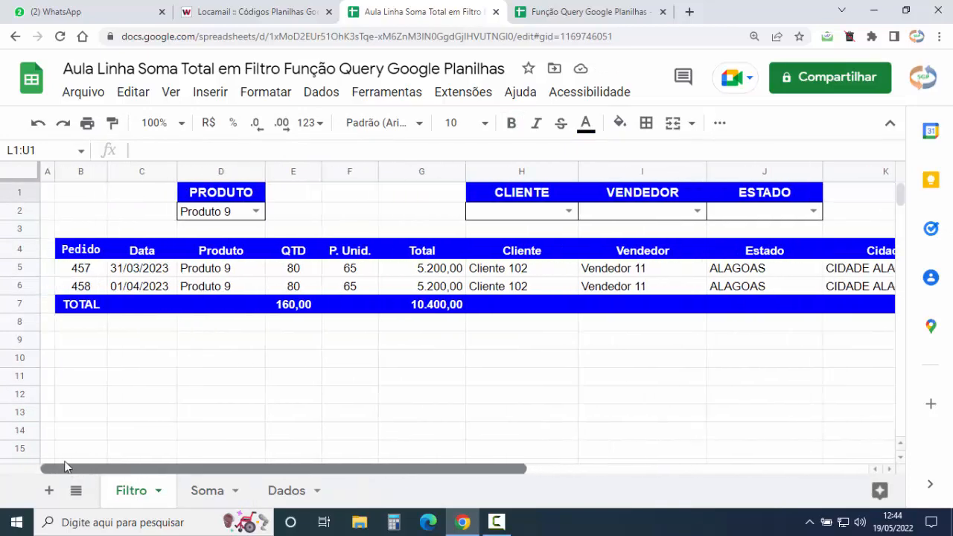
left_click(189, 347)
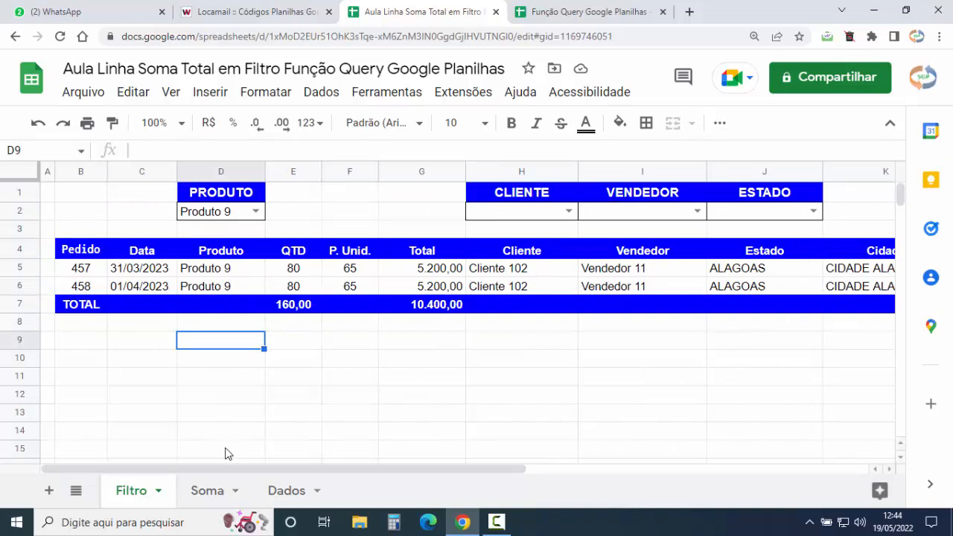
Examine the full SOMA(QUERY) formula in cell D1 of the Soma sheet with the formula bar enlarged.
left_click(208, 491)
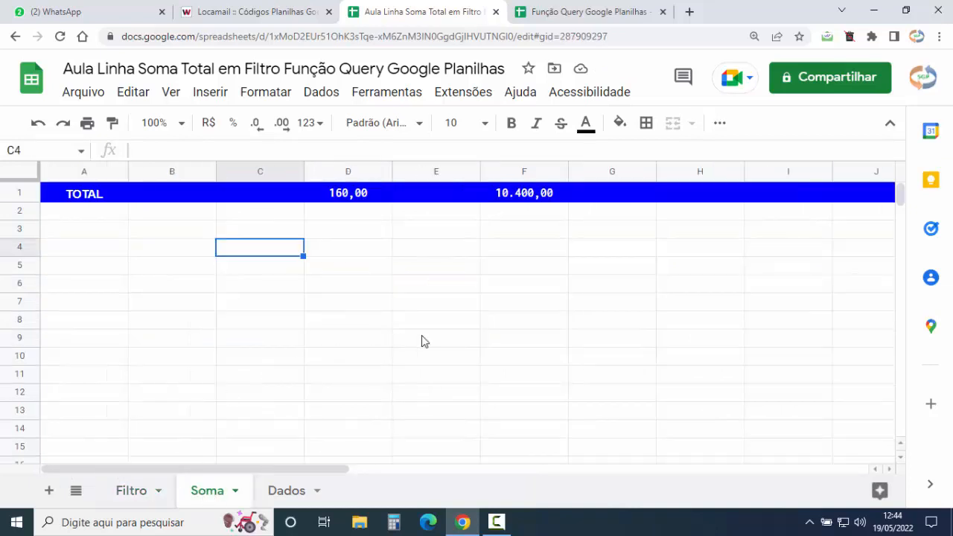
left_click(348, 198)
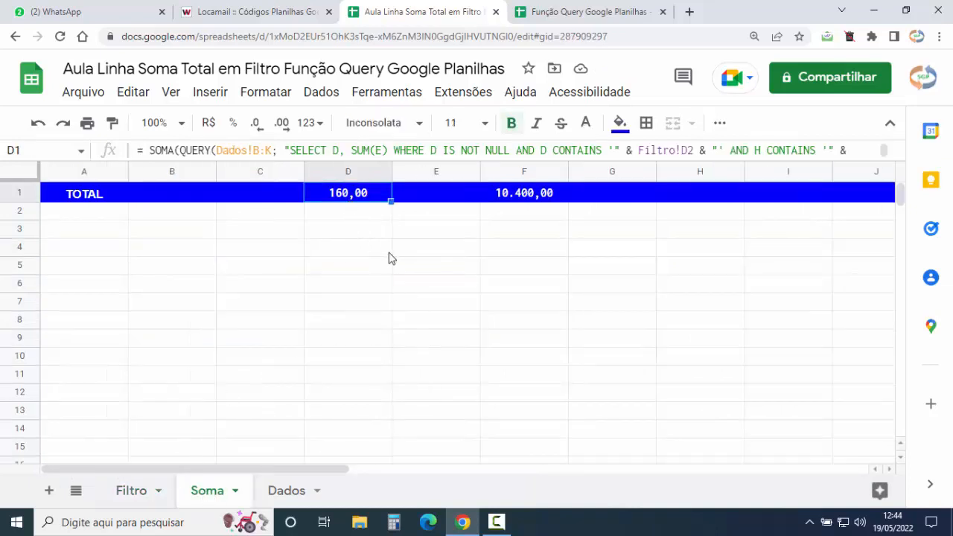
left_click_drag(437, 164, 441, 245)
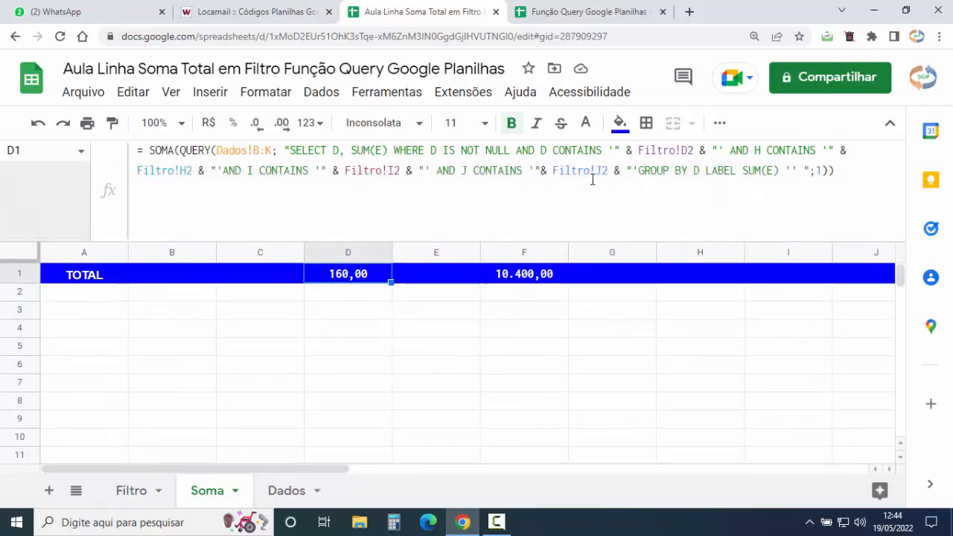
Review the SELECT D, SUM(E) part of the QUERY formula in the Soma sheet's cell D1, leaving the formula as it is.
left_click(658, 151)
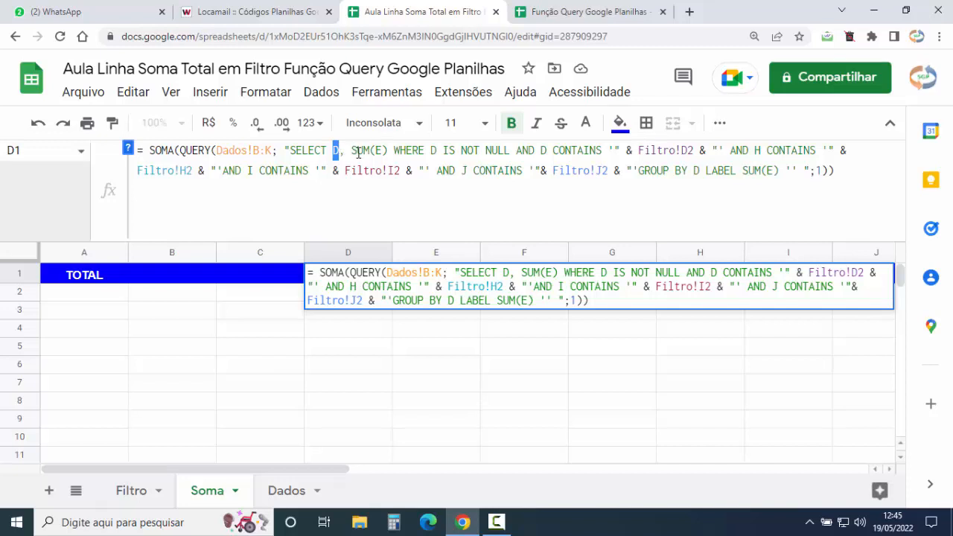
key("Tab")
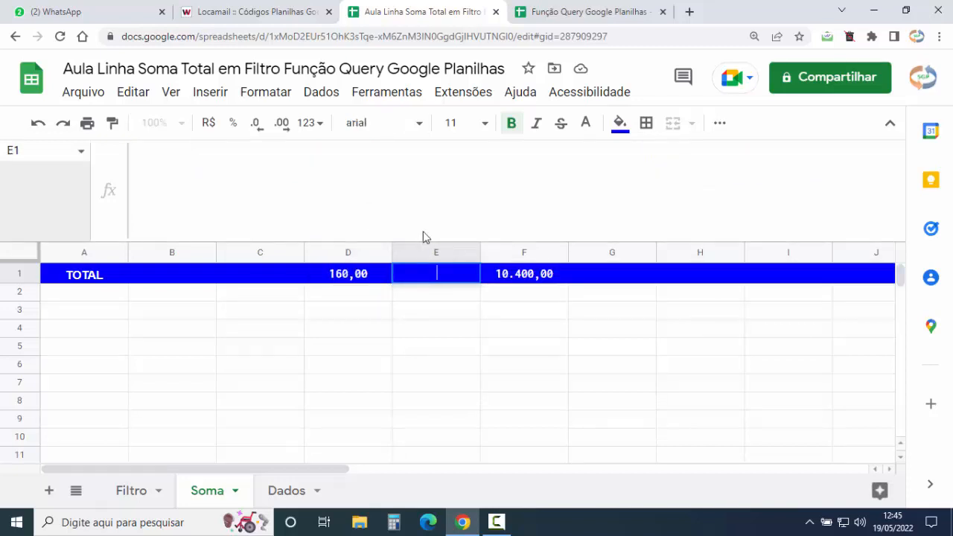
left_click(426, 151)
left_click(342, 339)
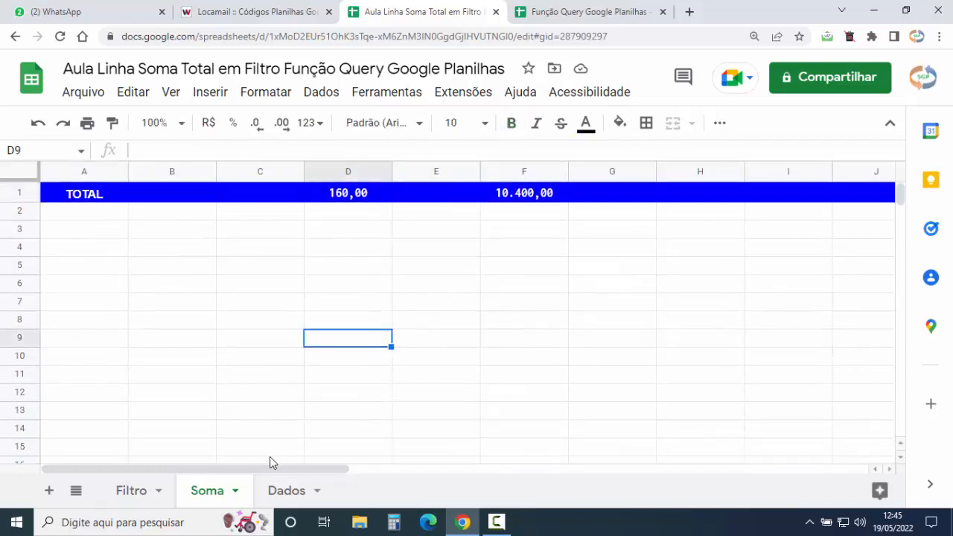
Hide the Soma sheet and dismiss the hidden-page notice.
left_click(234, 490)
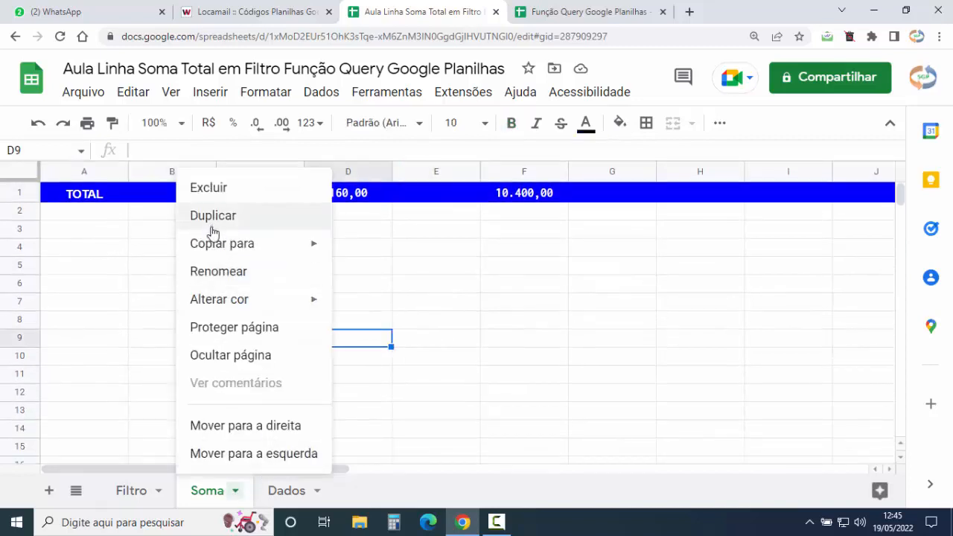
mouse_move(241, 302)
left_click(237, 358)
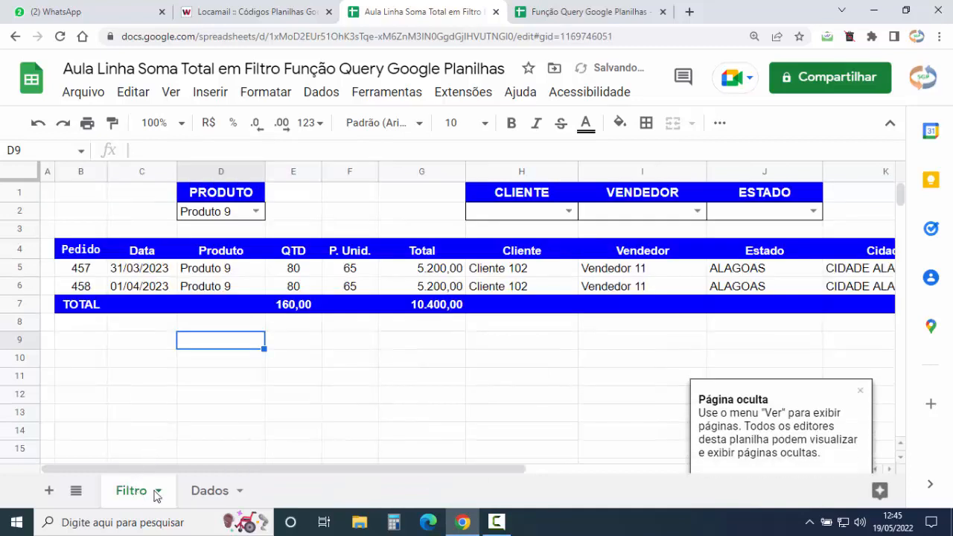
left_click(860, 390)
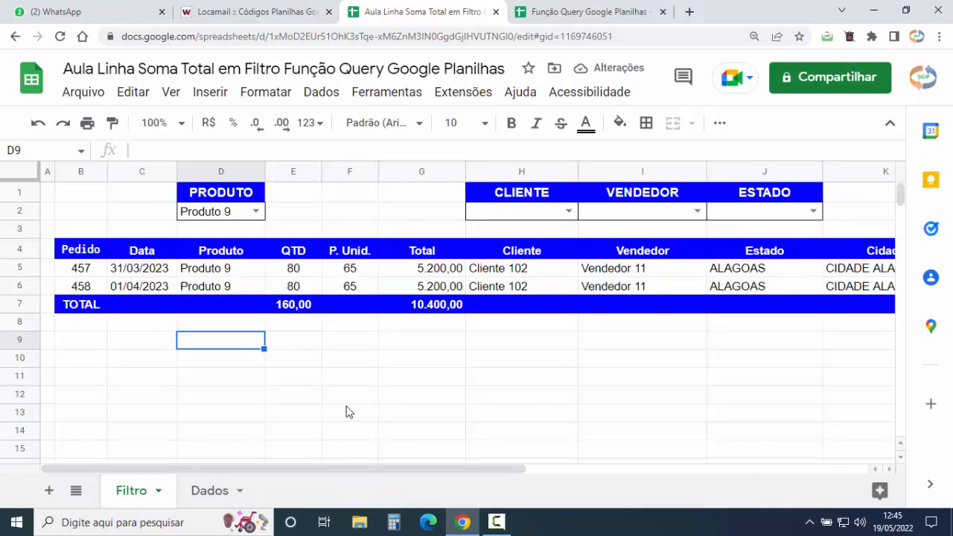
Set the PRODUTO filter in cell D2 to Produto 3 and check the quantity in the TOTAL row beneath the results.
left_click(255, 211)
left_click(231, 278)
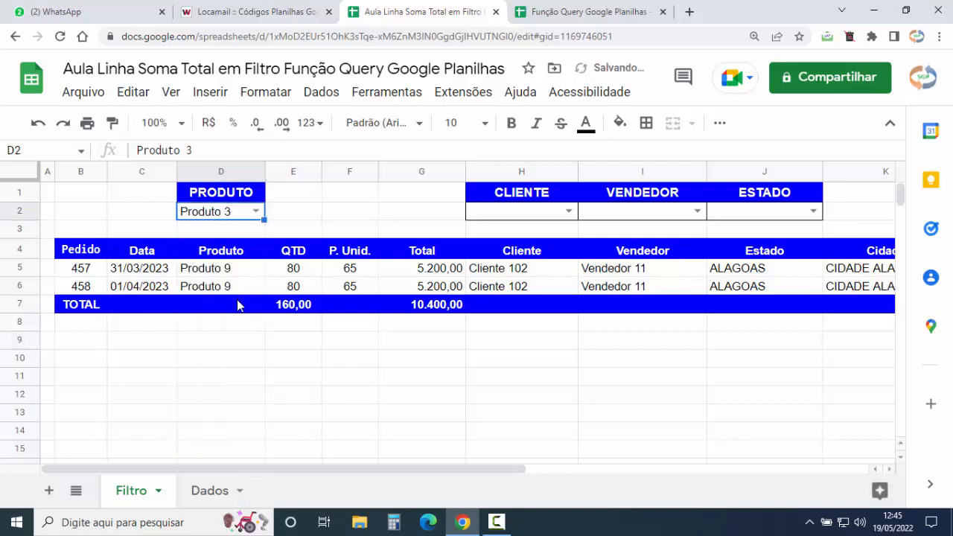
left_click(84, 287)
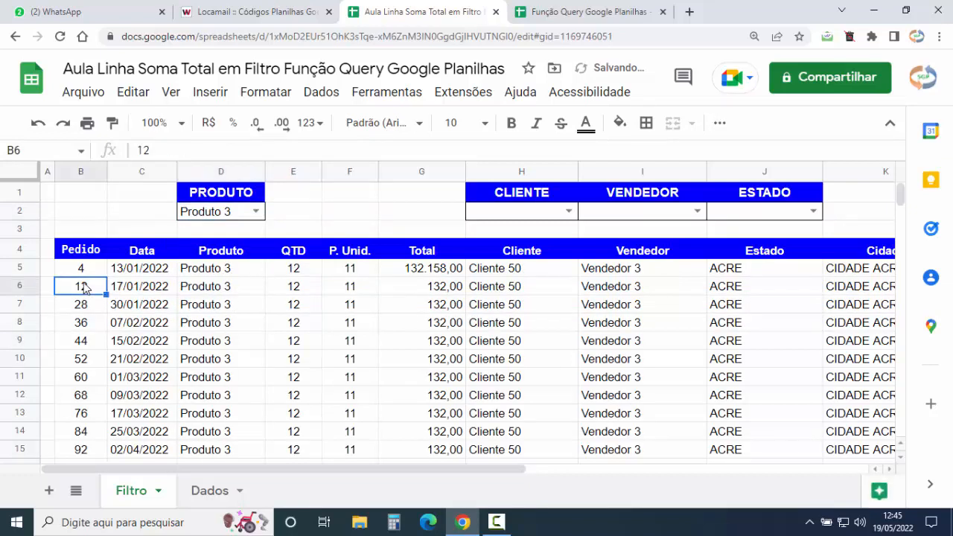
key("ctrl+Down")
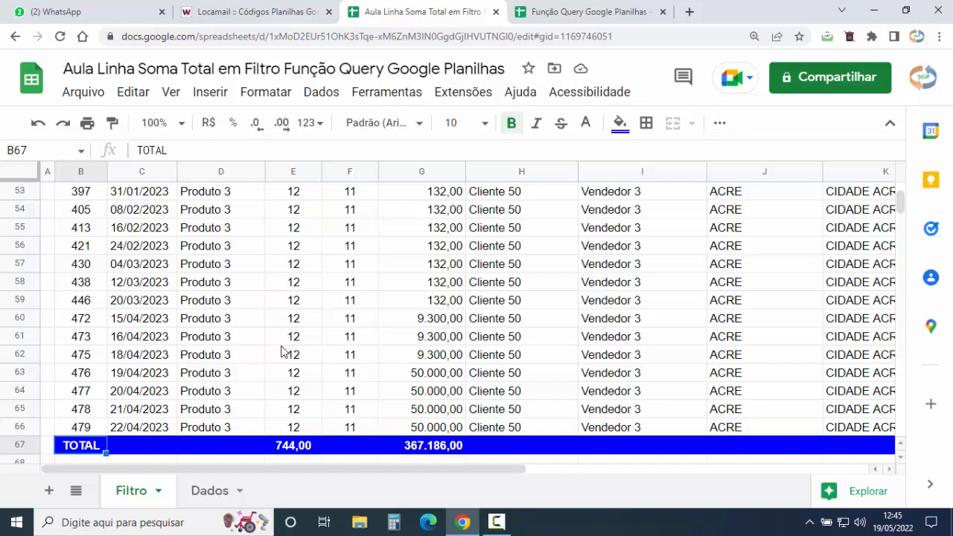
left_click(296, 445)
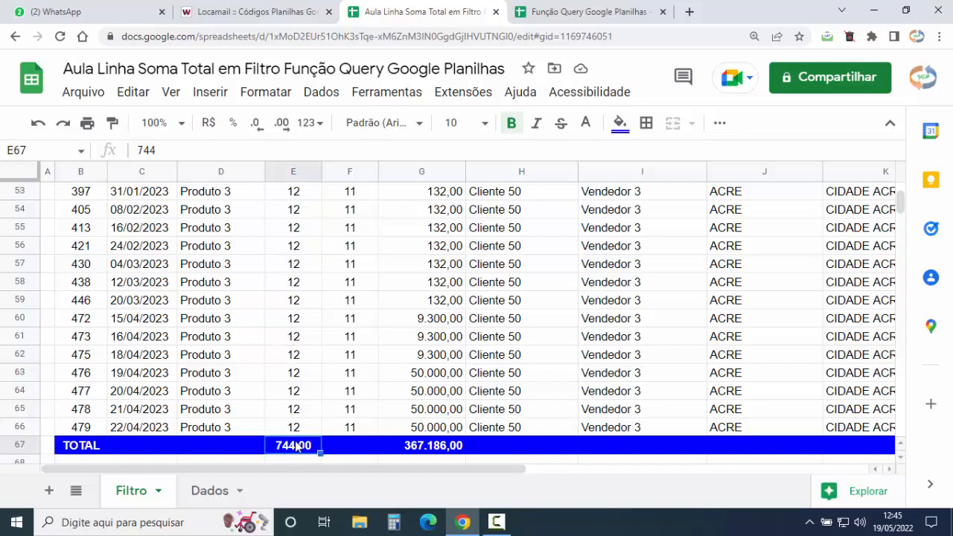
Select the QTD values in E5:E66, without the TOTAL row, to compare their sum with the total quantity.
scroll(303, 355, "up", 15)
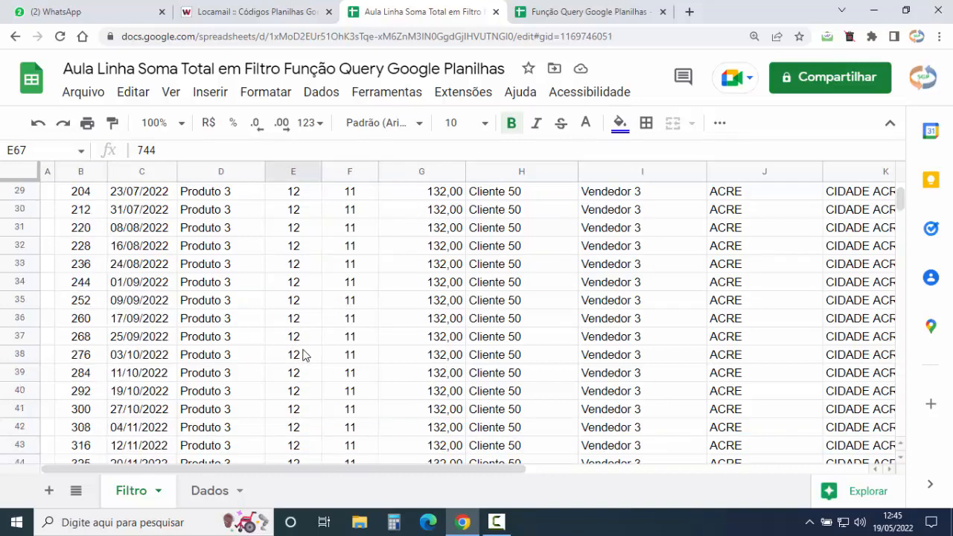
left_click(300, 274)
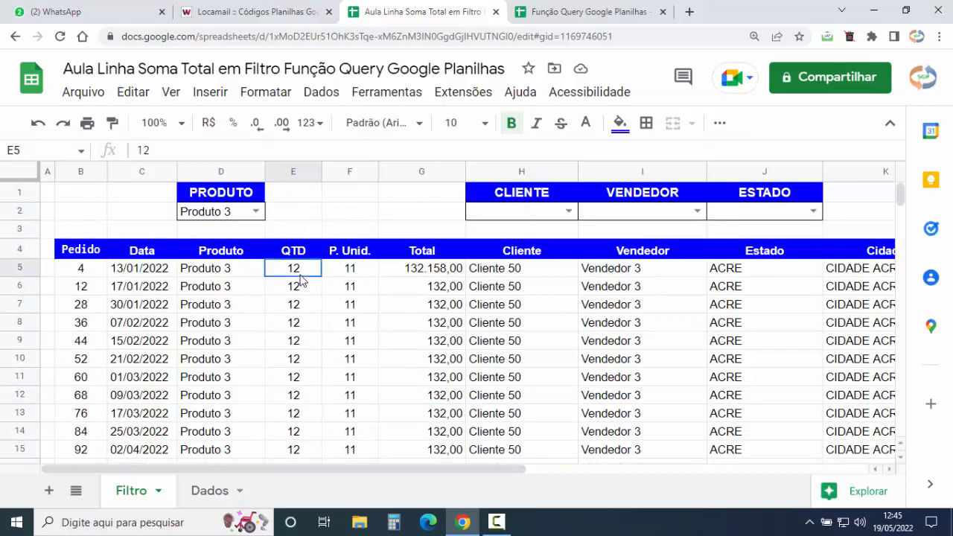
key("ctrl+shift+Down")
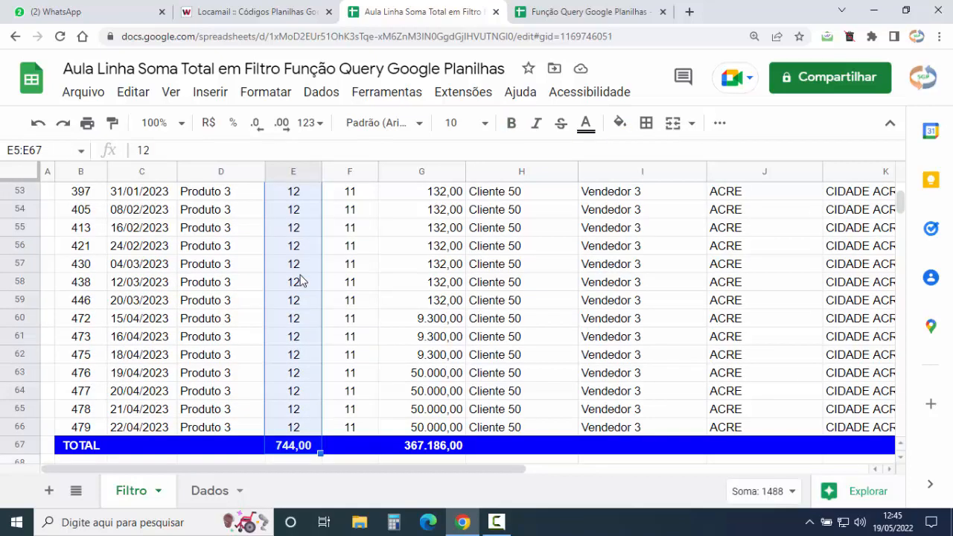
key("ctrl+shift+Up")
key("ctrl+shift+Down")
key("shift+Up")
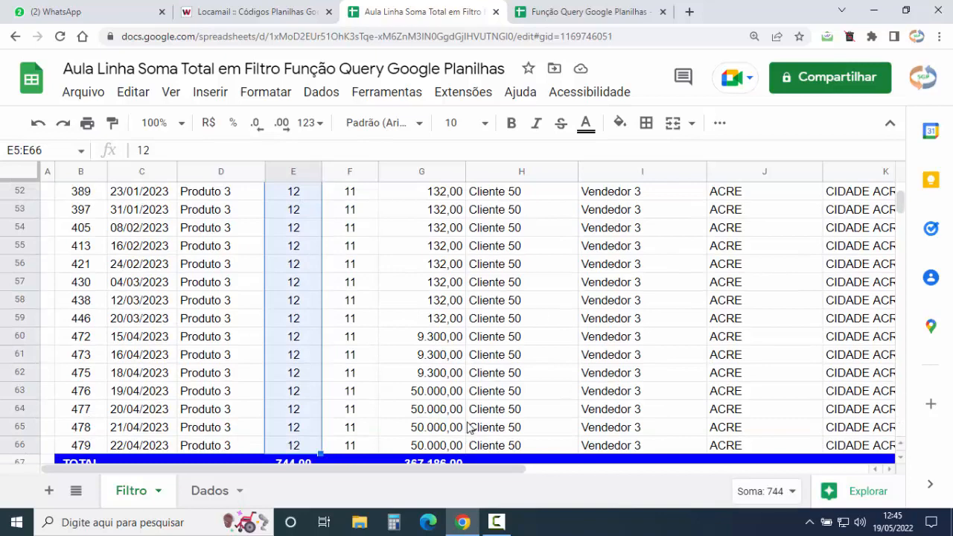
scroll(379, 381, "down", 1)
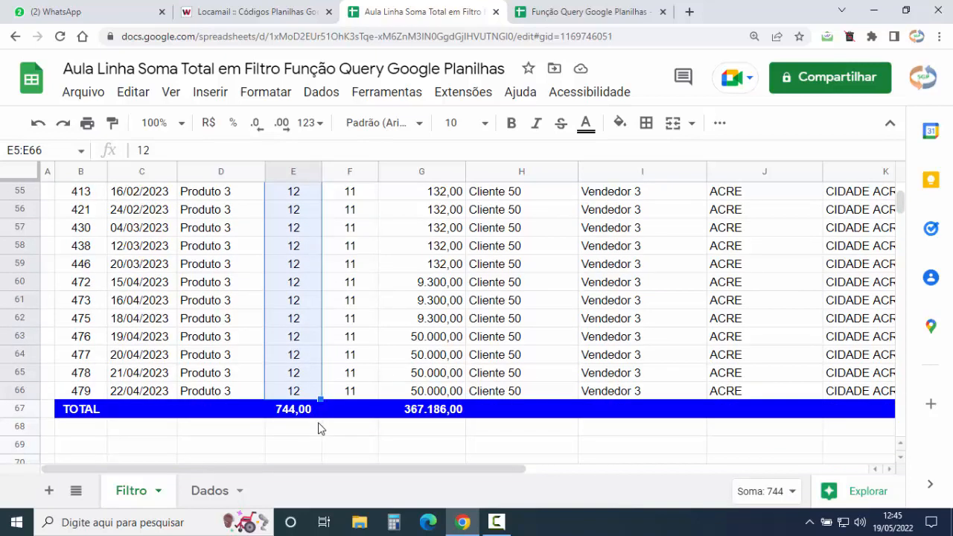
scroll(333, 422, "up", 15)
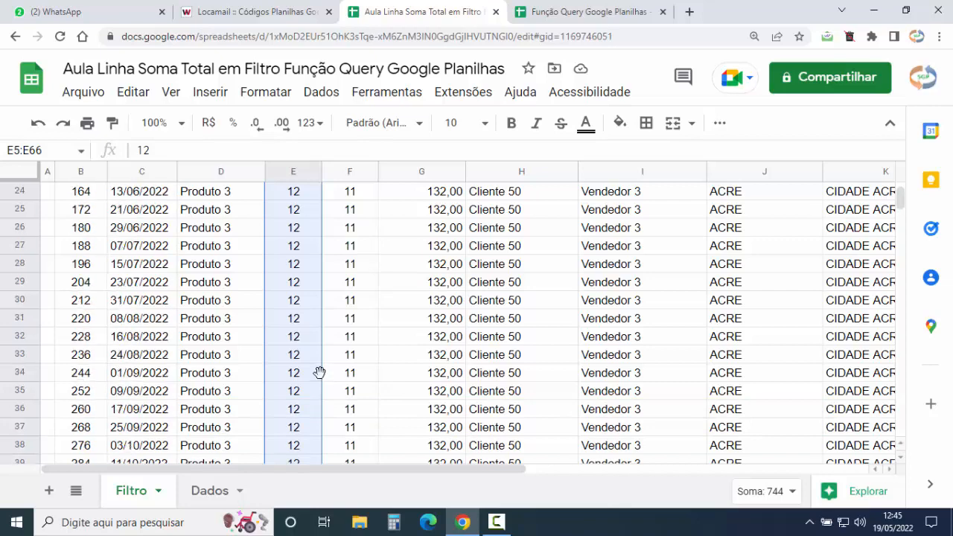
scroll(319, 369, "up", 2)
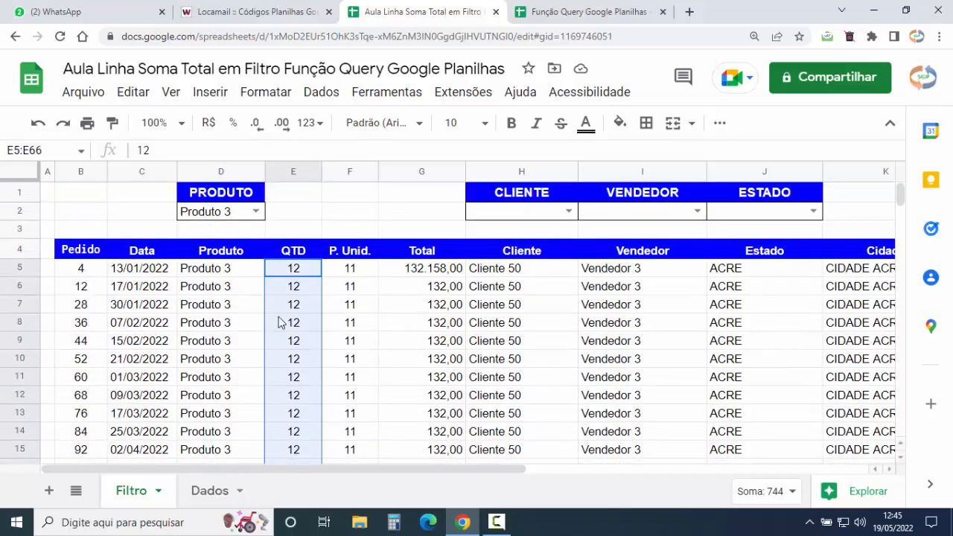
Set the PRODUTO filter in cell D2 to Produto 9.
left_click(259, 211)
left_click(216, 458)
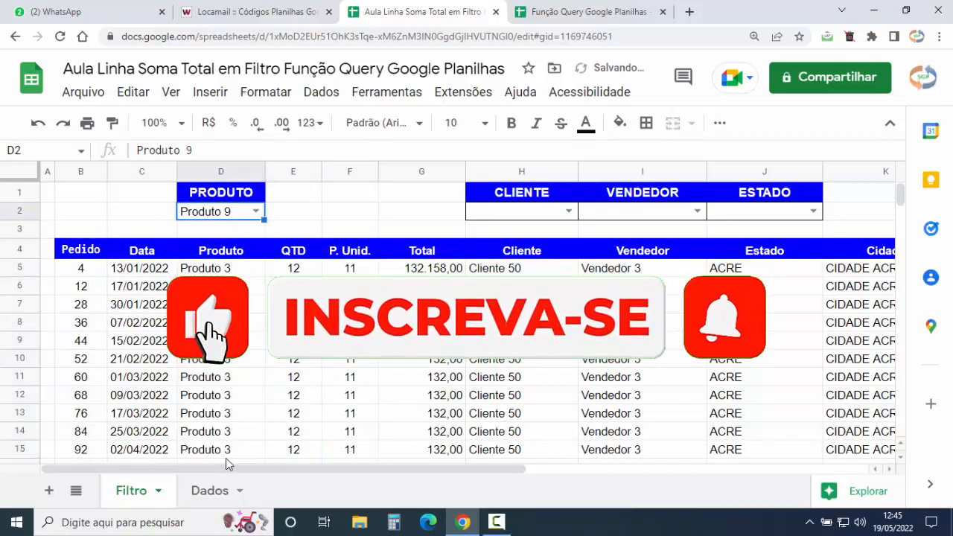